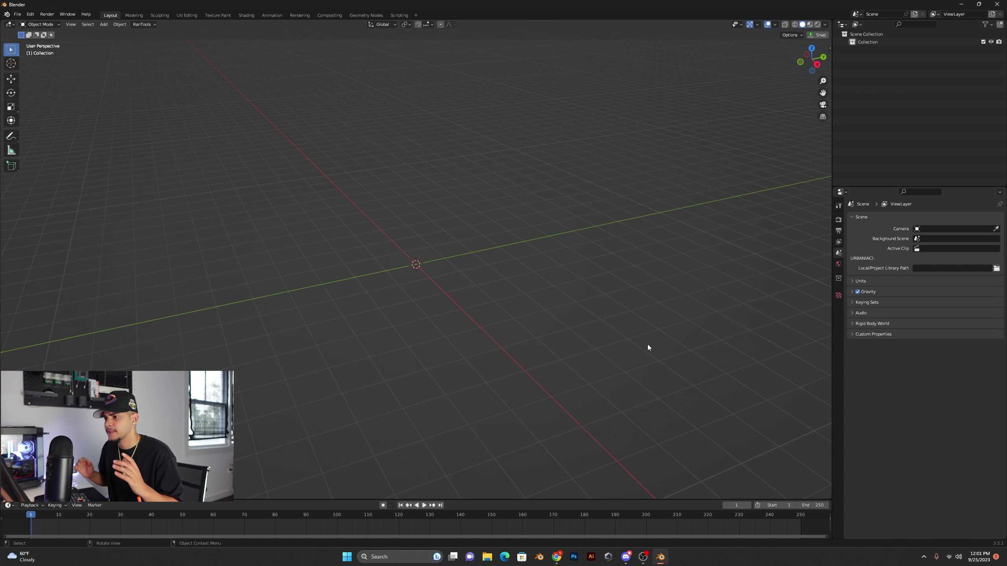
Add the monarch butterfly picture "images (1).jpg" from the Downloads folder as a reference image aligned to the top view.
key(KP_7)
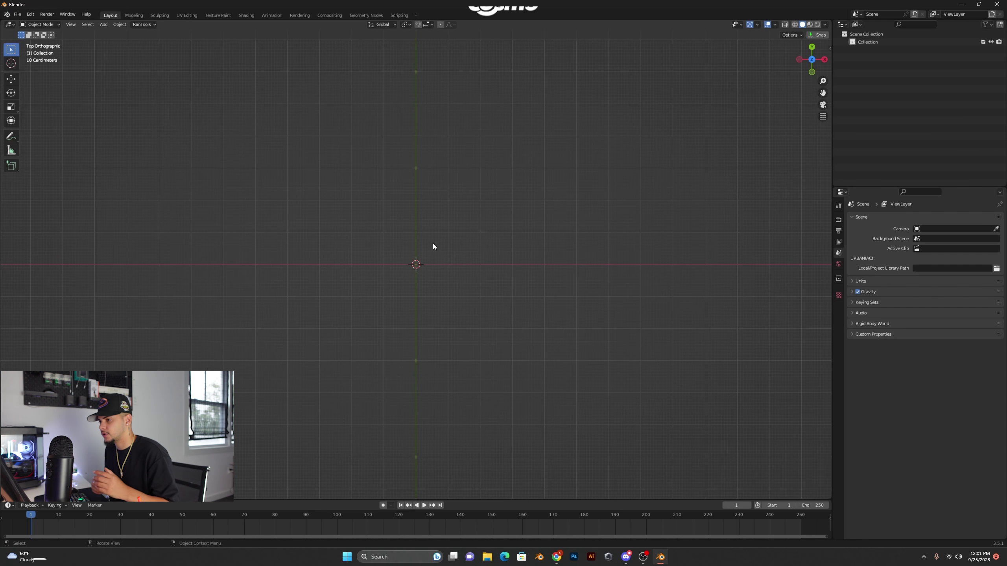
key(shift+a)
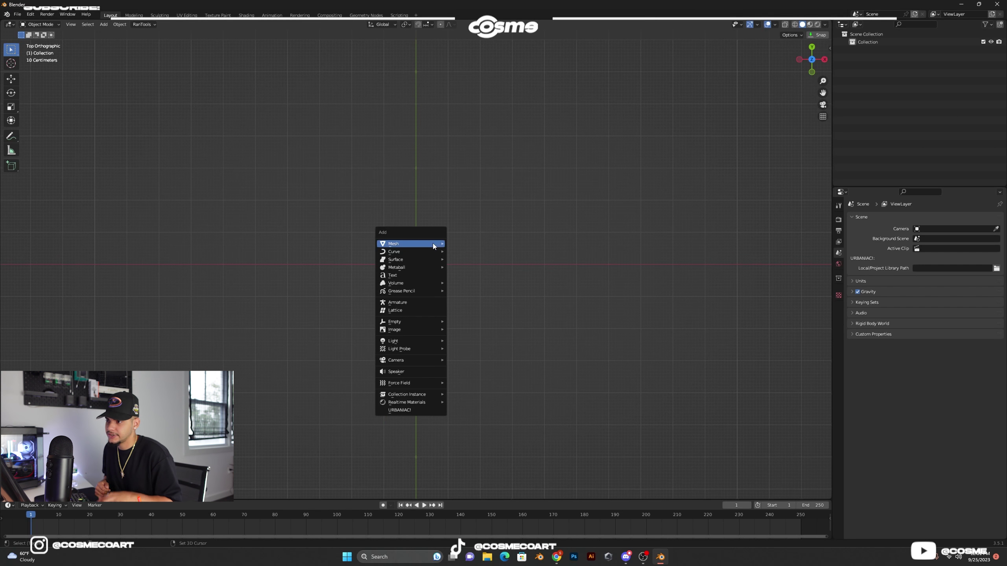
mouse_move(425, 329)
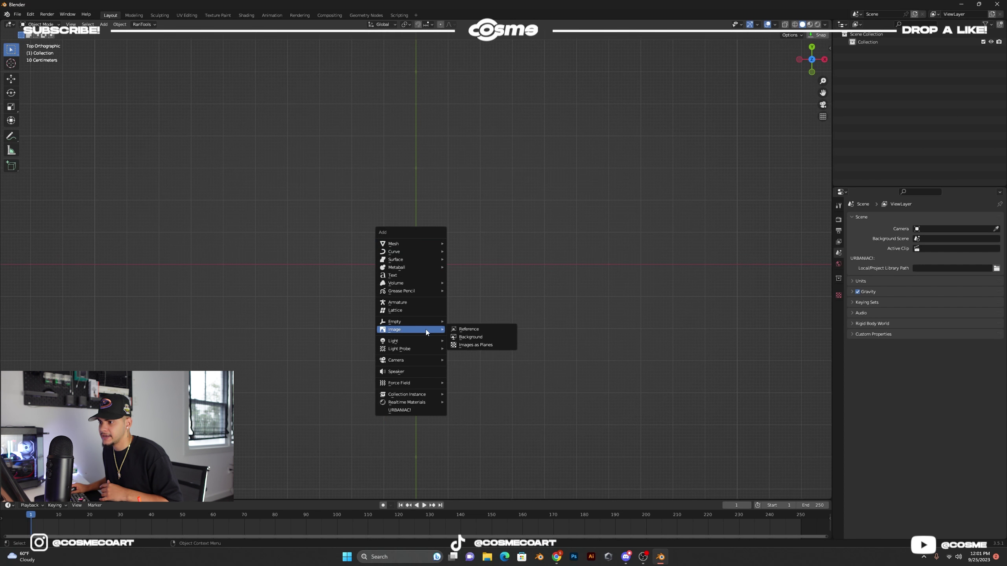
click(469, 329)
click(259, 202)
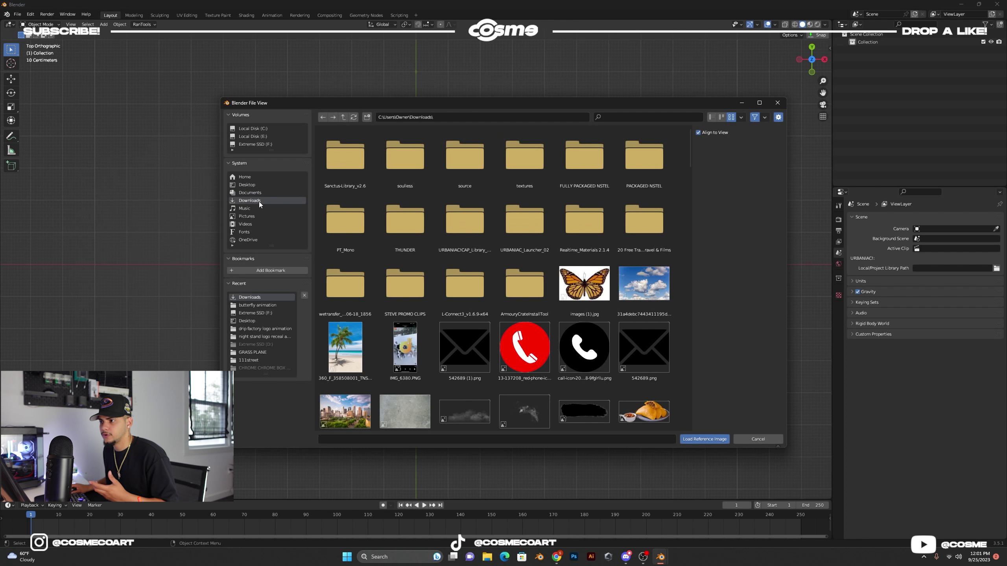
double_click(574, 275)
scroll(431, 260, up, 4)
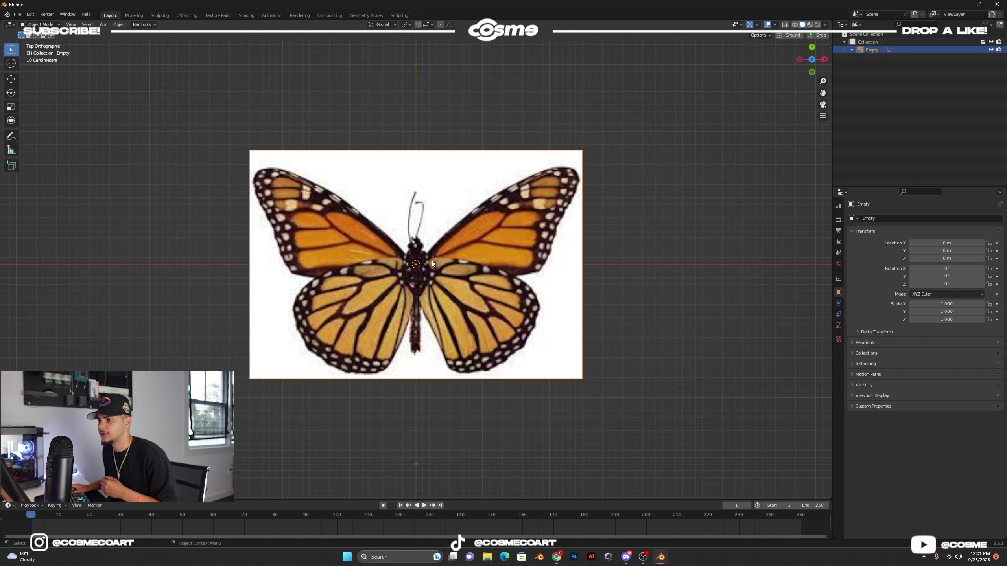
scroll(431, 261, down, 2)
middle_drag(496, 229, 452, 226)
key(KP_7)
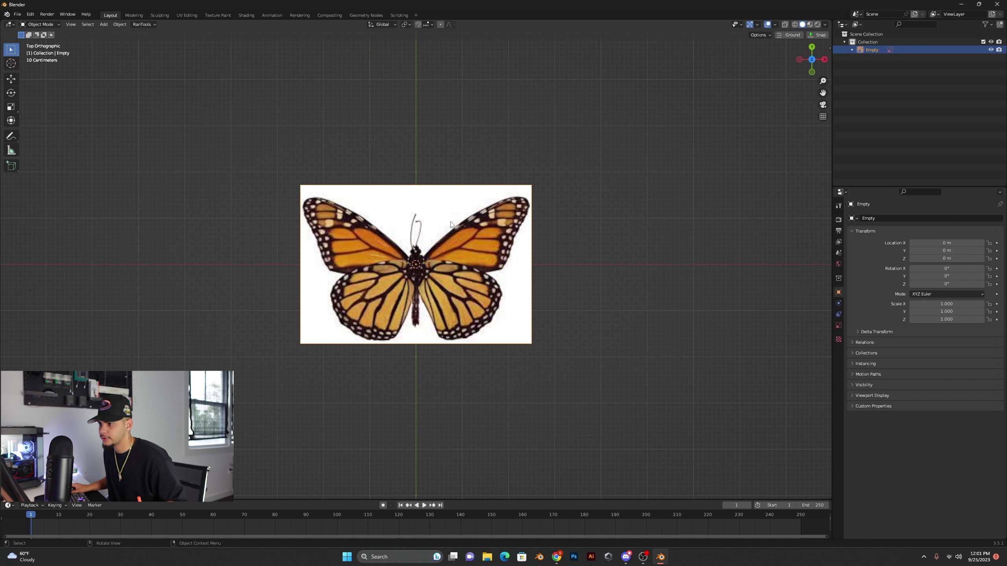
Add a Bezier curve and move it over the butterfly's right wing, about 1.16 m along X and 0.17 m along Y.
key(shift+a)
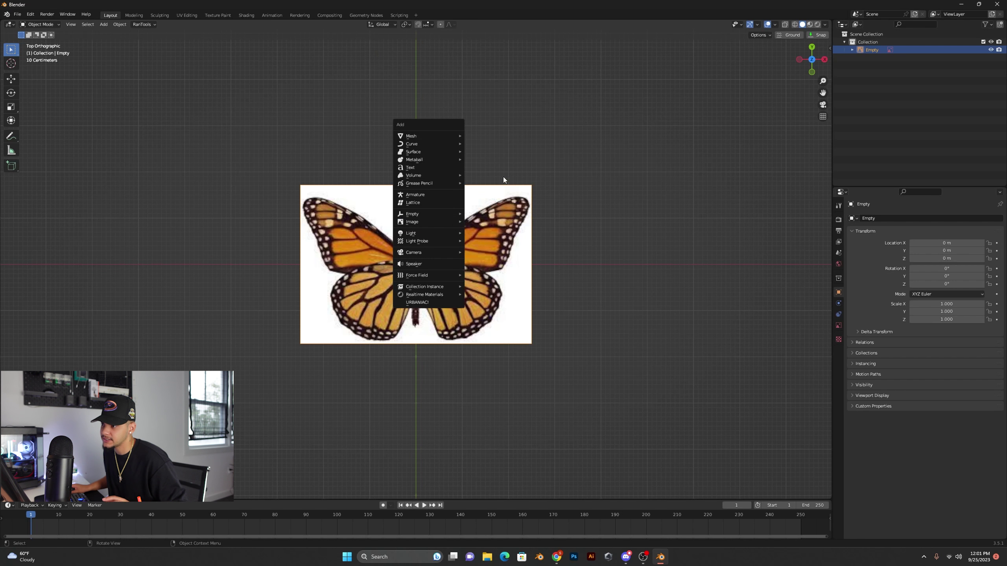
key(Escape)
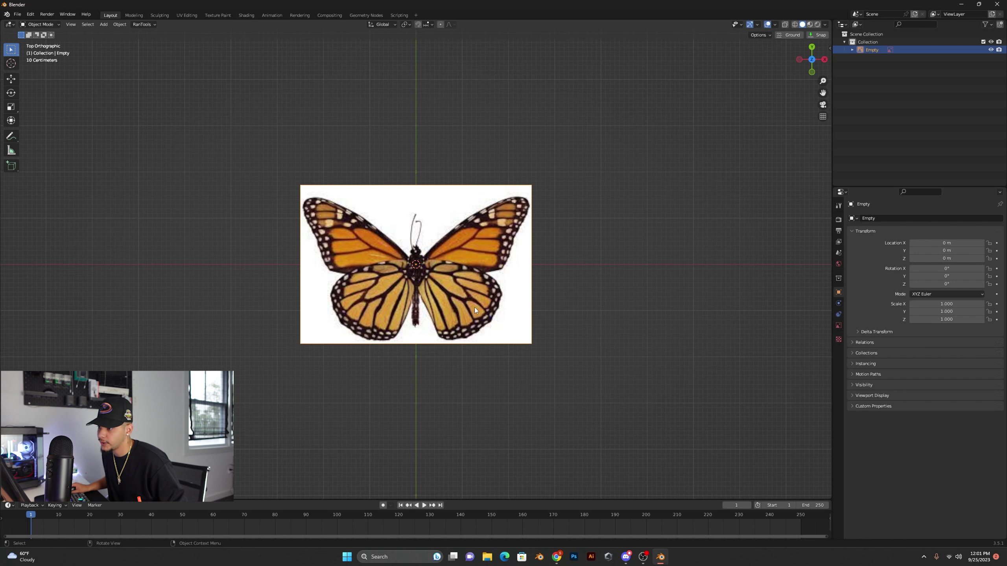
key(shift+a)
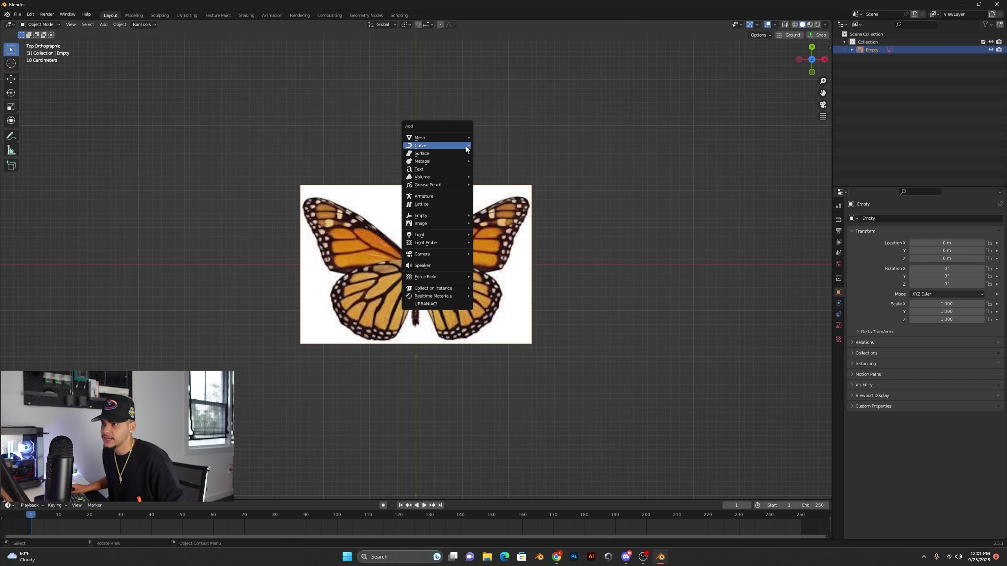
click(476, 146)
scroll(435, 254, up, 3)
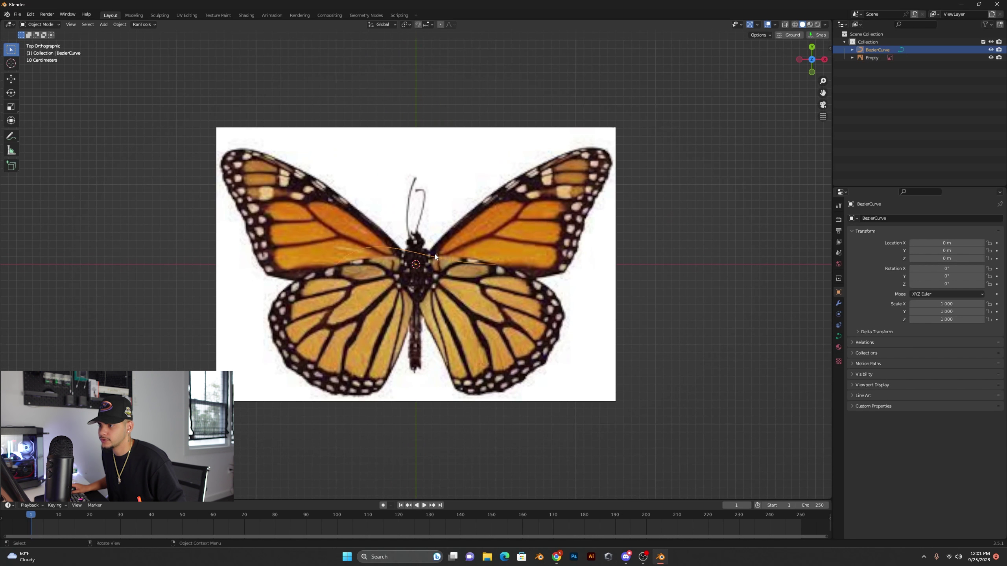
key(g)
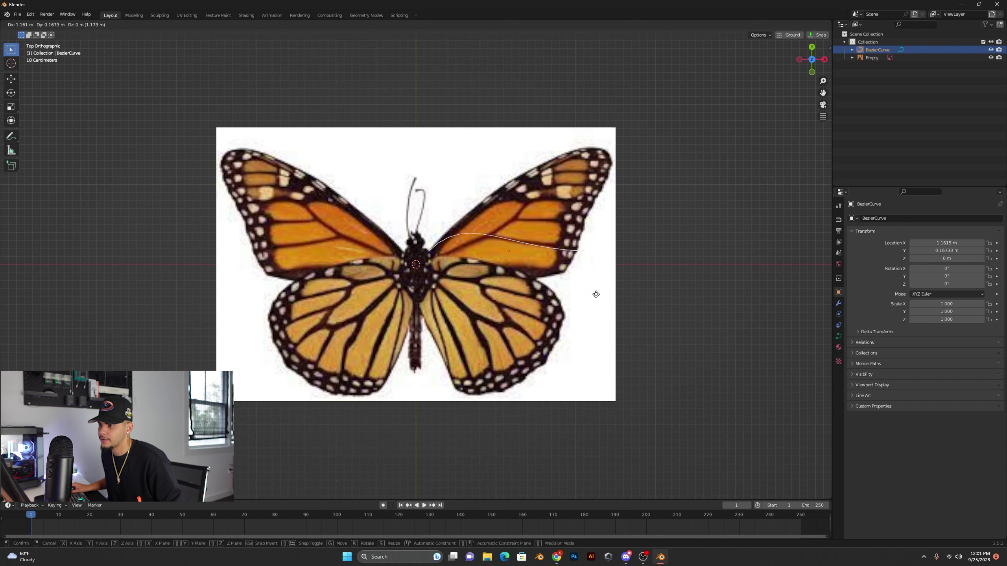
click(597, 296)
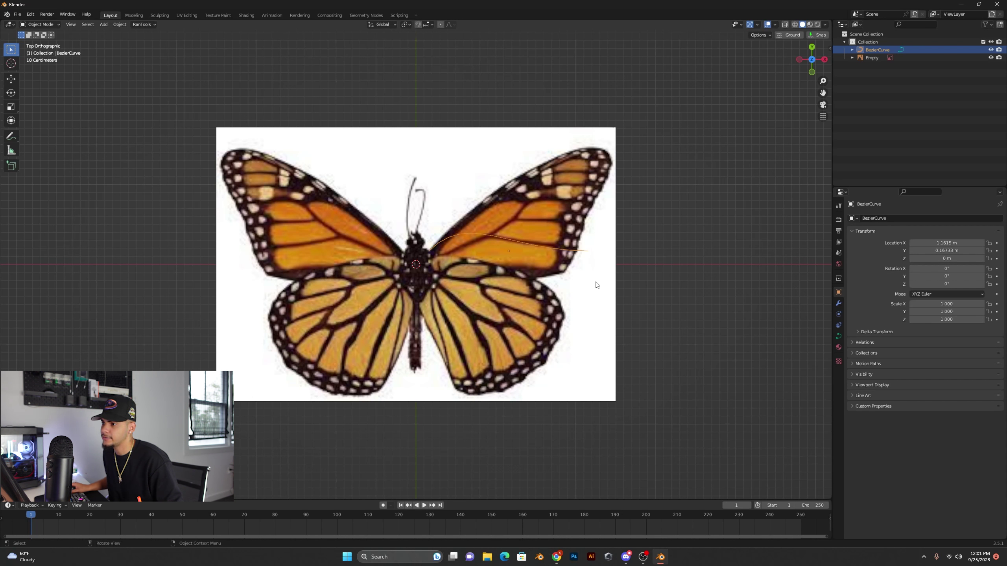
Enter edit mode on the curve and move its outer end point up to the tip of the right upper wing.
key(Tab)
click(589, 251)
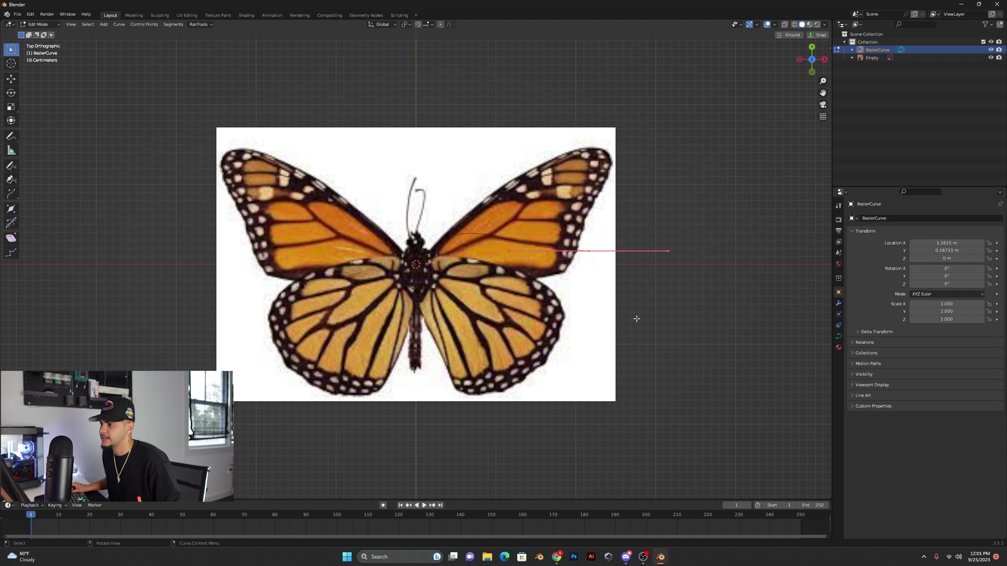
key(g)
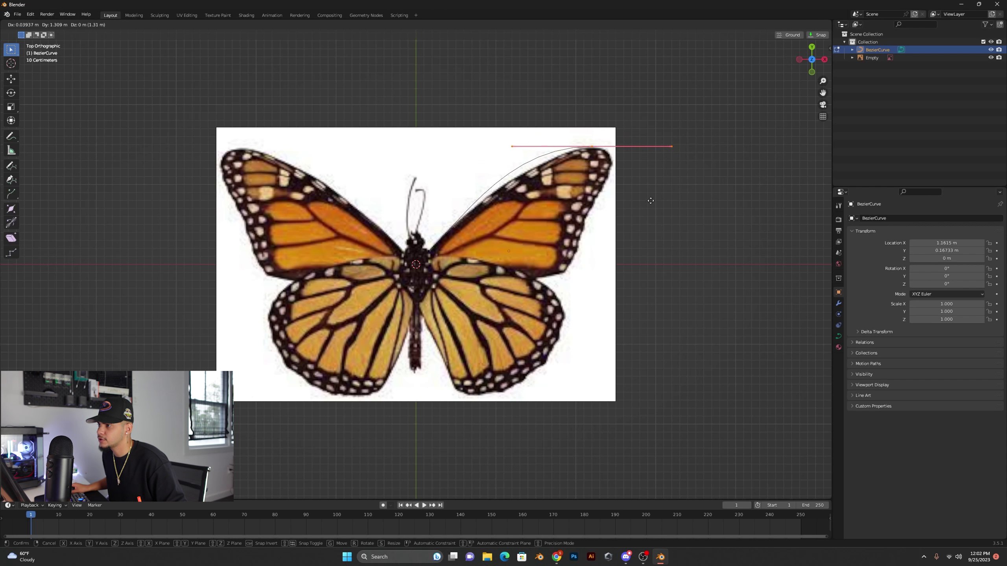
click(651, 201)
Shift the wing-tip point's inner handle along X so the curve follows the upper edge of the right wing.
drag(498, 146, 536, 173)
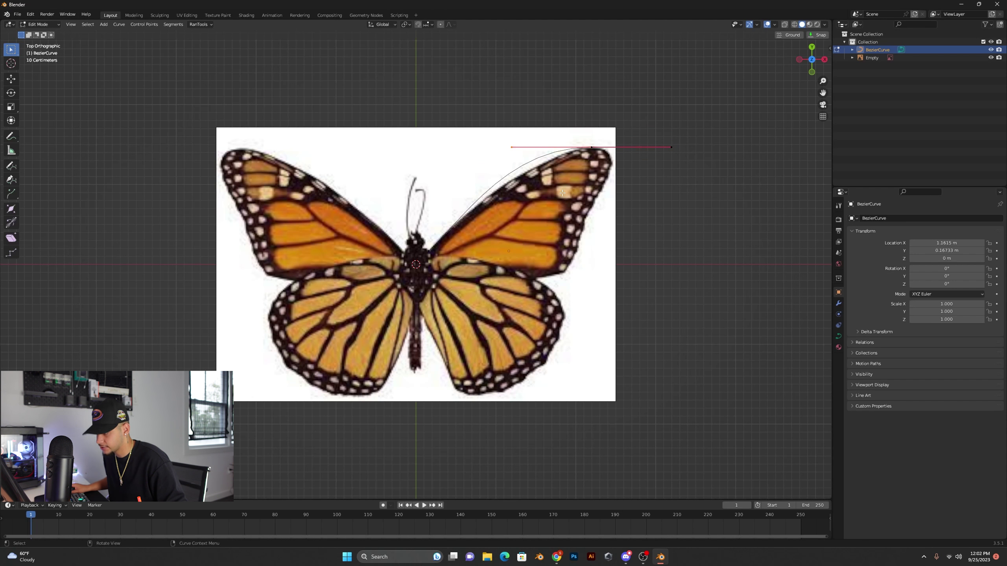
key(g)
key(x)
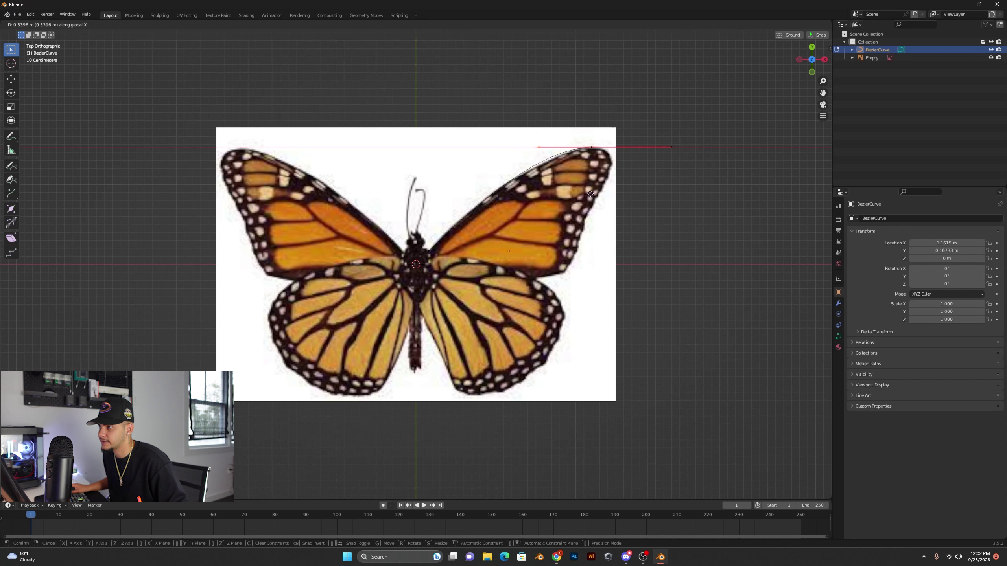
click(593, 194)
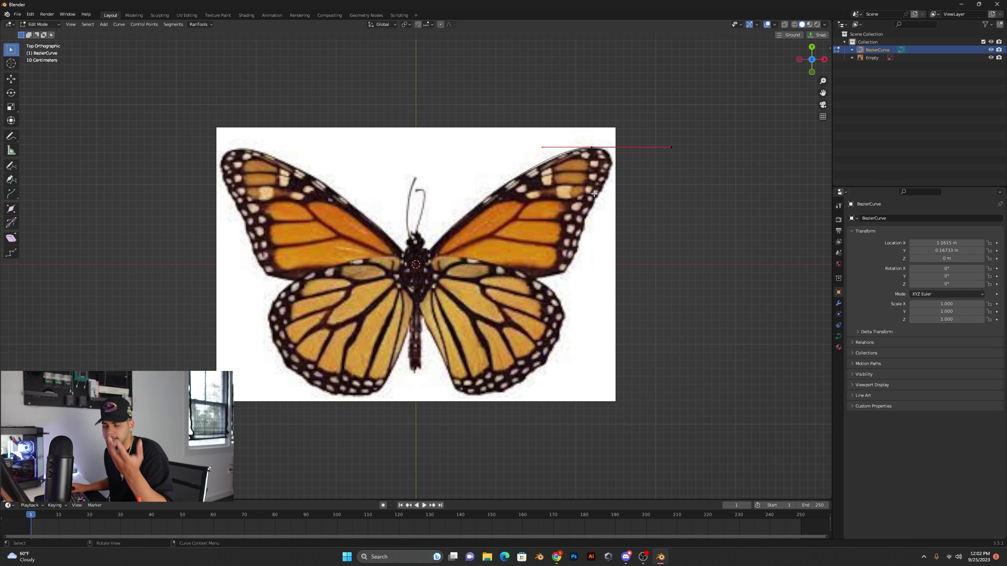
Extrude a new curve point from the wing tip towards the upper wing's lower corner, rotating it about 126° and repositioning it.
drag(574, 111, 621, 176)
key(e)
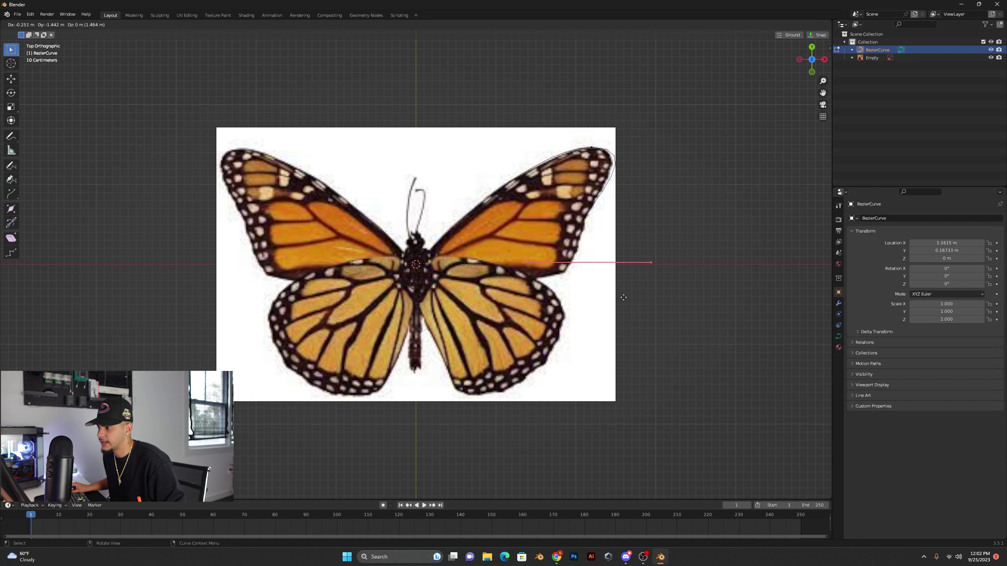
click(617, 305)
key(r)
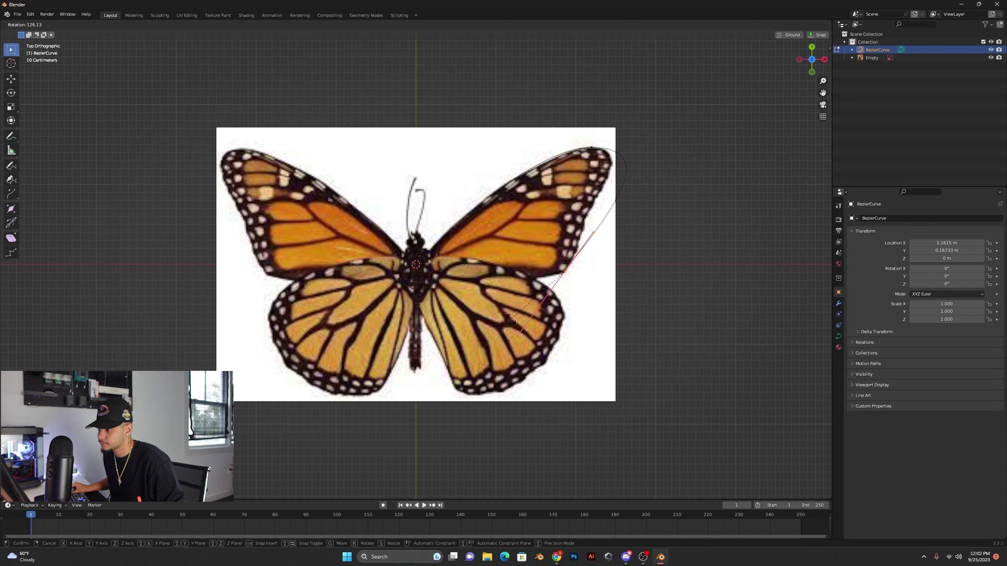
click(510, 309)
key(g)
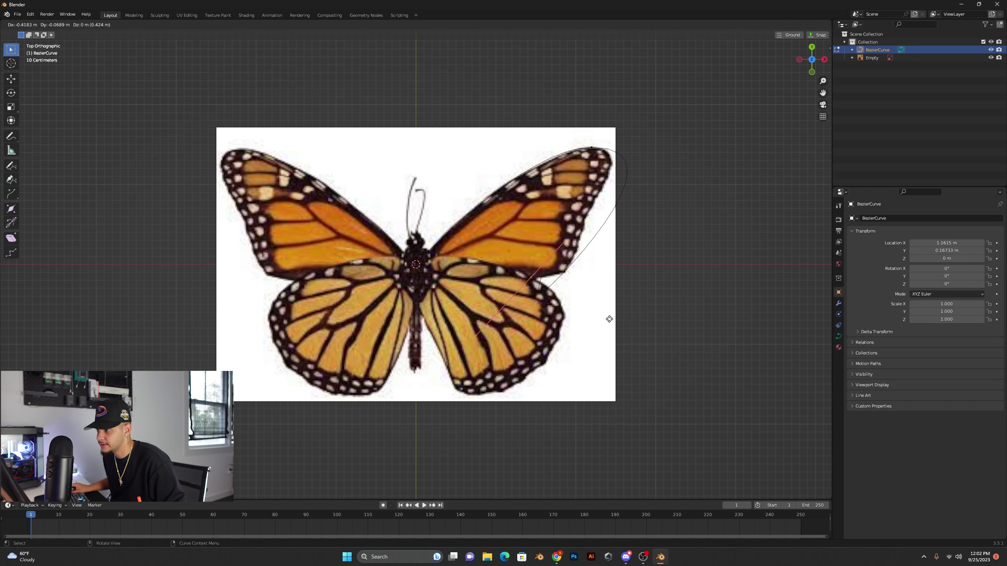
click(611, 320)
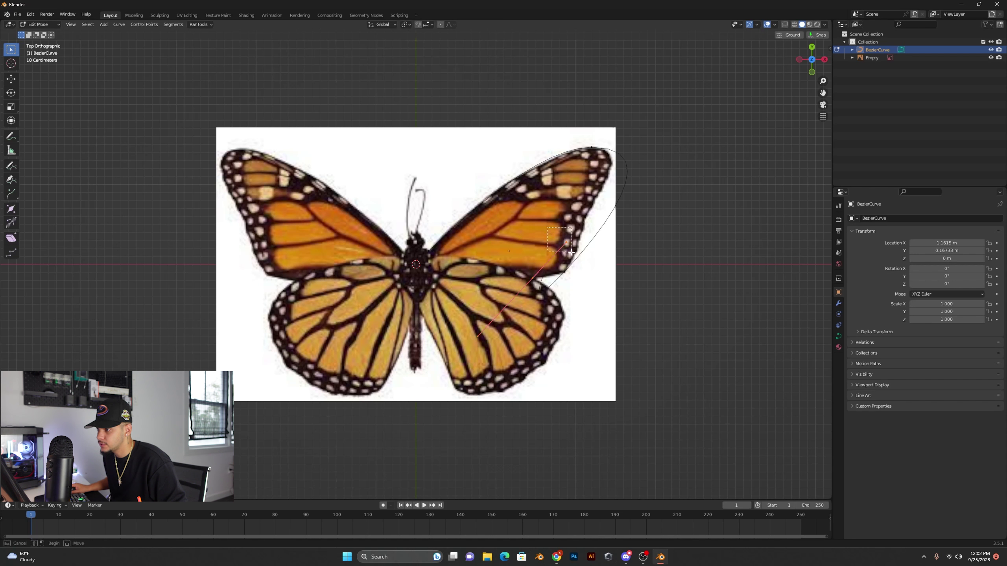
Adjust the new end point and its handles so the curve runs down to the right upper wing's lower corner.
key(g)
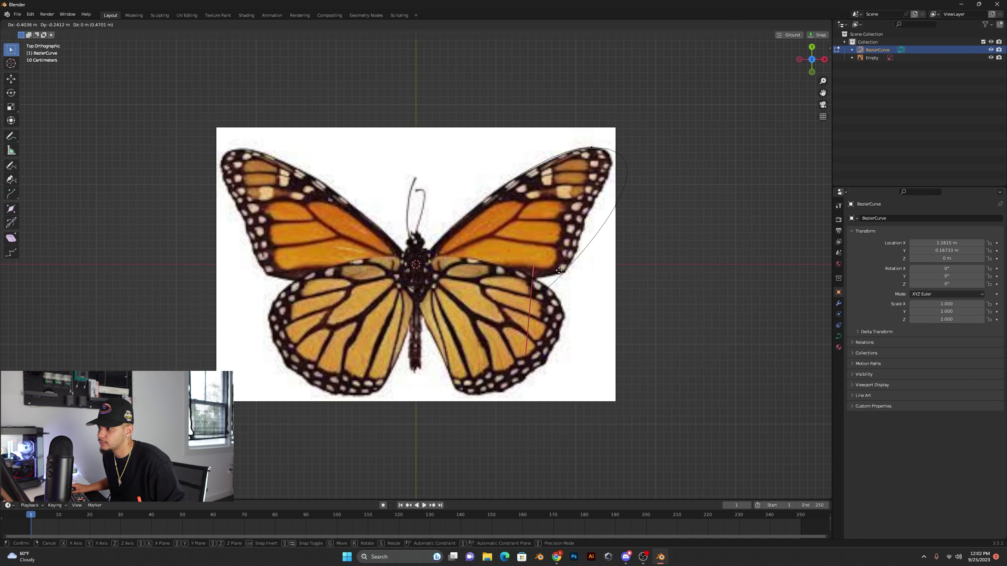
click(559, 278)
click(480, 338)
key(g)
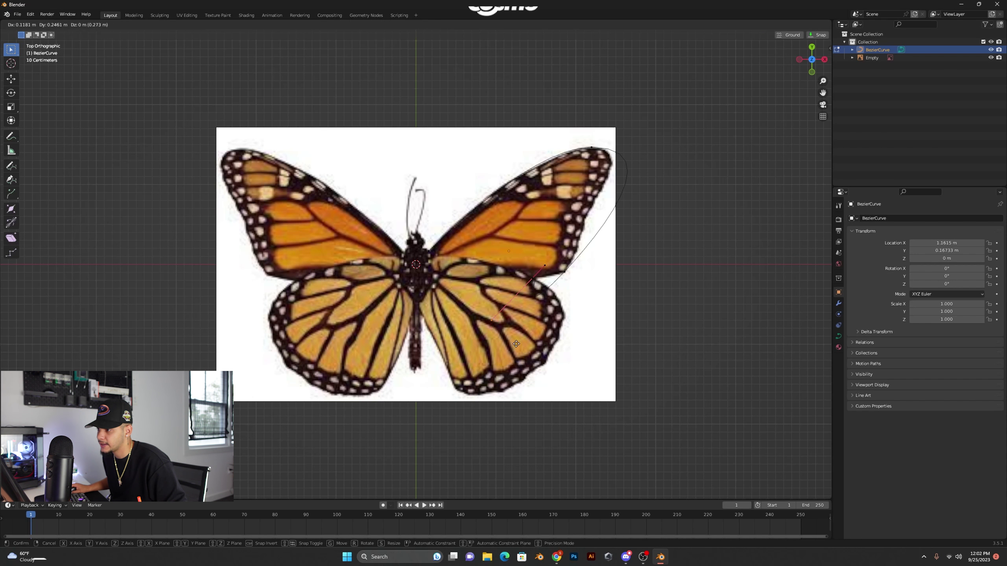
click(515, 276)
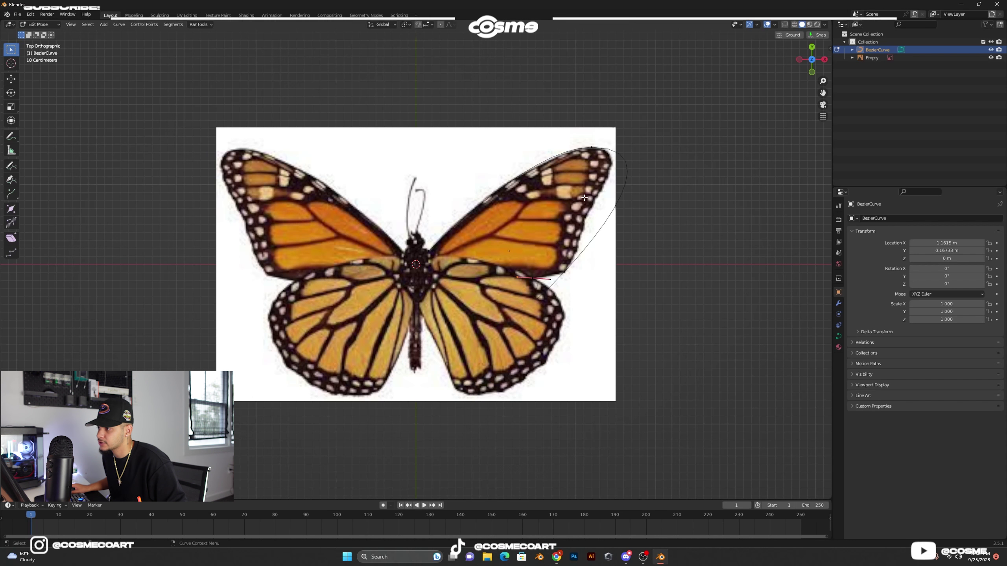
click(591, 147)
drag(562, 263, 578, 289)
drag(559, 262, 561, 263)
click(512, 328)
key(g)
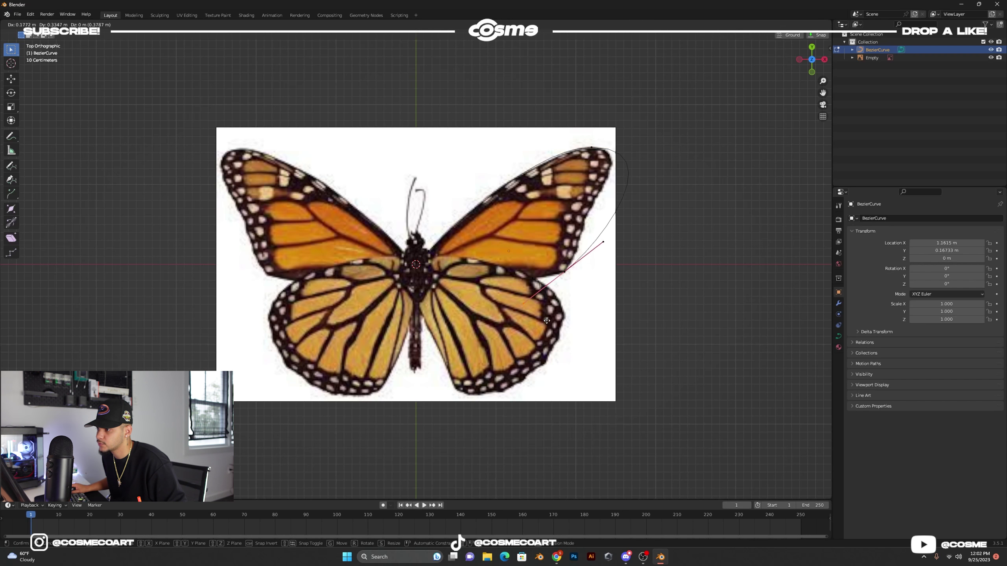
click(570, 294)
Extend the curve inward from the lower corner towards the notch between the right wings and align its handles with the edge.
scroll(555, 288, up, 4)
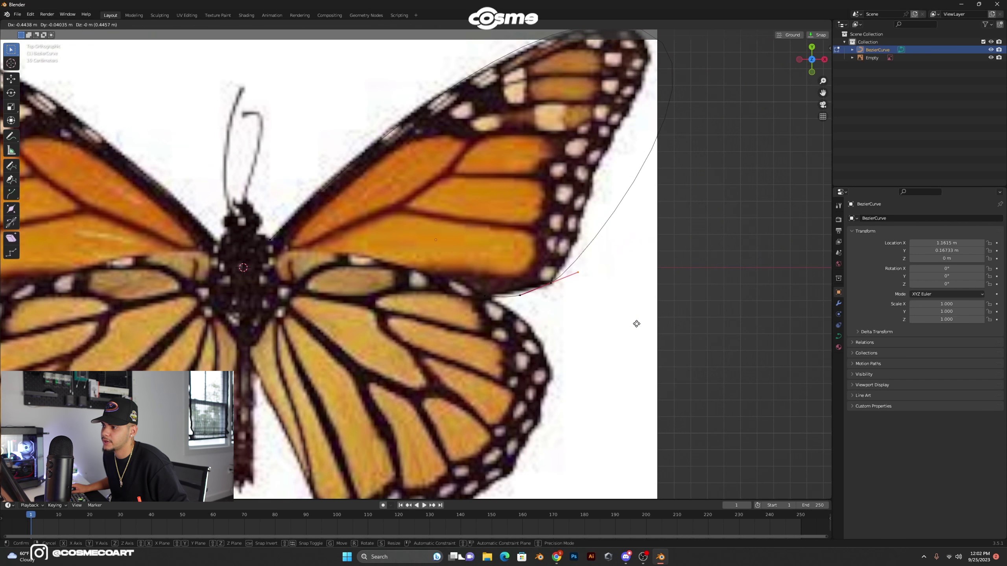
click(633, 330)
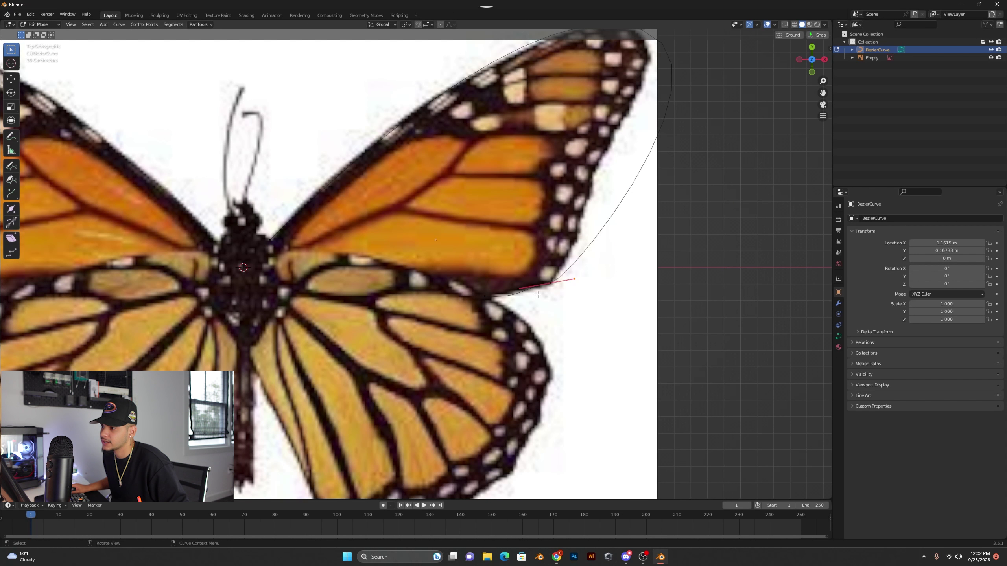
click(517, 289)
key(g)
click(540, 308)
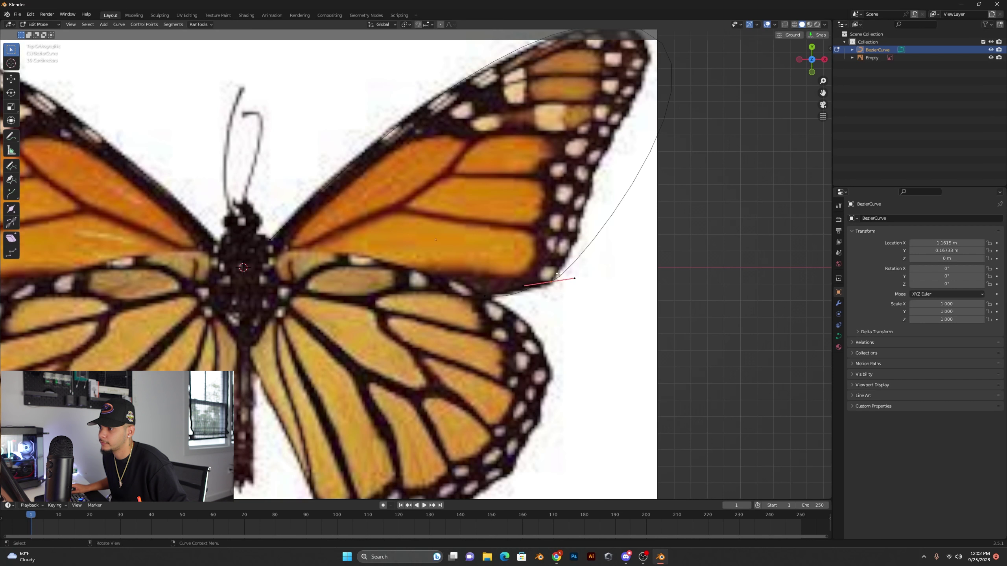
drag(565, 272, 582, 283)
scroll(580, 278, down, 2)
scroll(579, 109, down, 3)
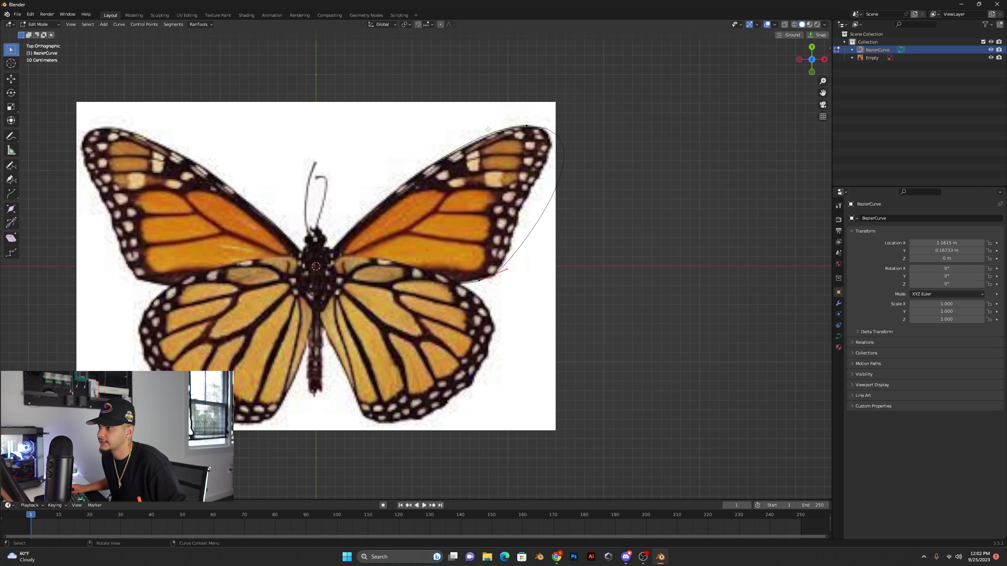
Pull the wing-tip point's handle inward about 0.3 m so the curve hugs the outer edge of the right upper wing.
drag(503, 111, 549, 137)
key(g)
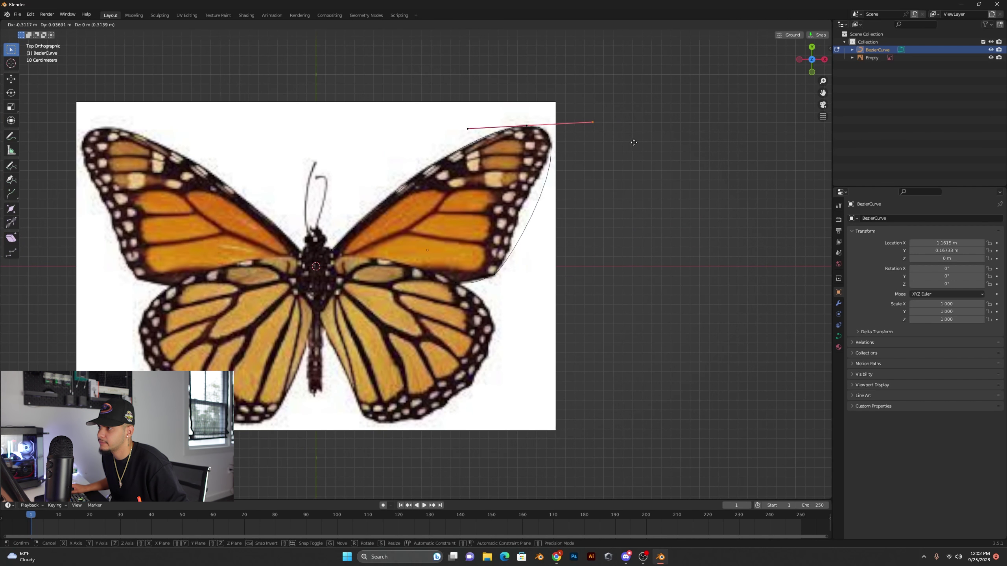
click(626, 148)
Extend the curve from the notch between the wings to the outer edge of the right lower wing.
click(457, 283)
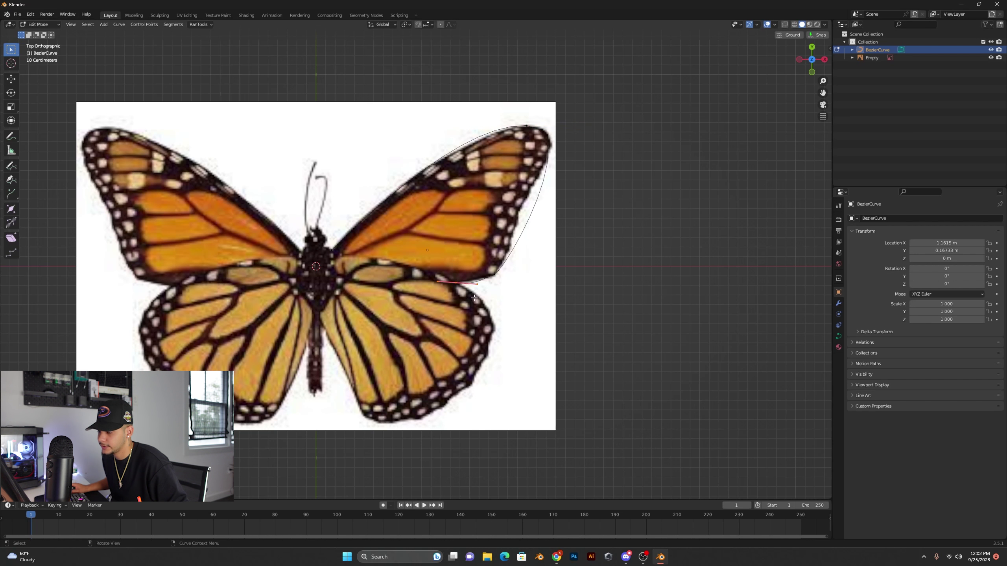
key(g)
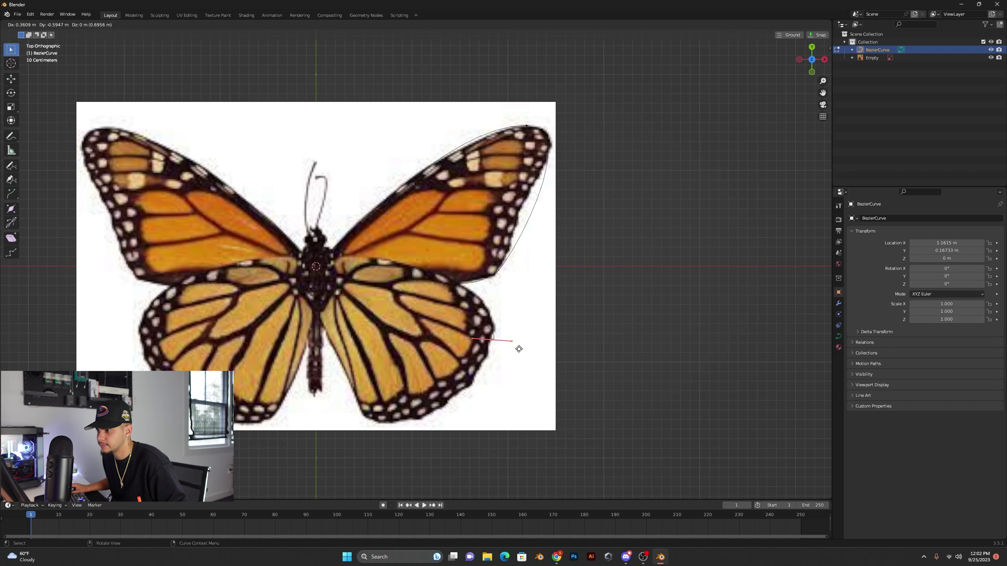
click(518, 348)
Tilt the new point's handles and reposition it so they run steeply along the right lower wing's outer edge.
drag(508, 339, 519, 351)
key(g)
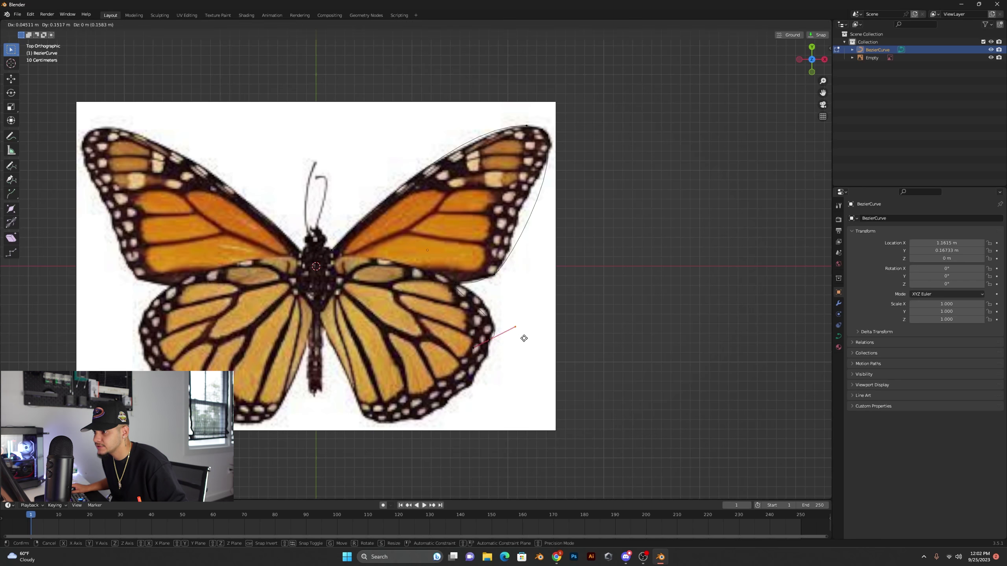
click(519, 310)
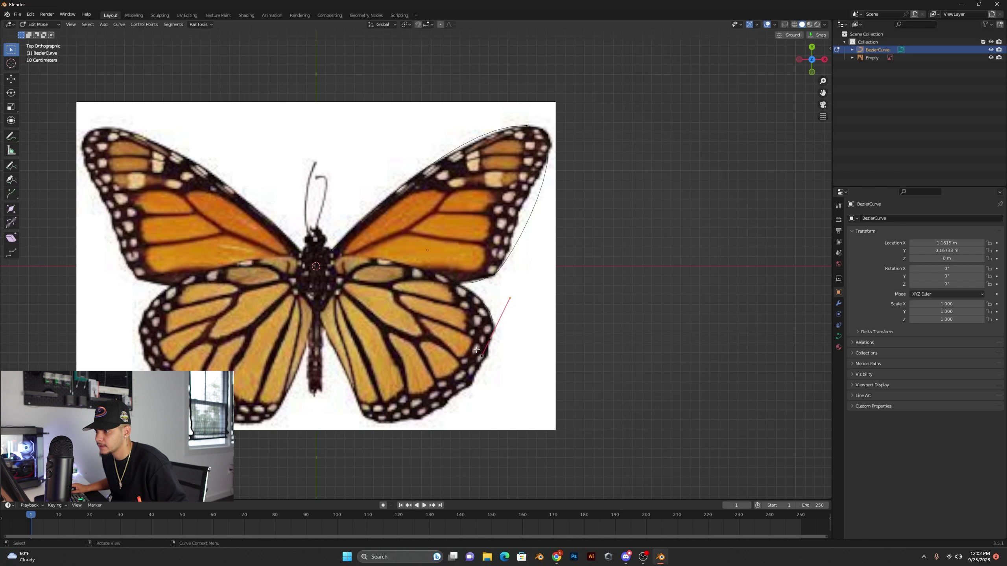
key(g)
click(506, 371)
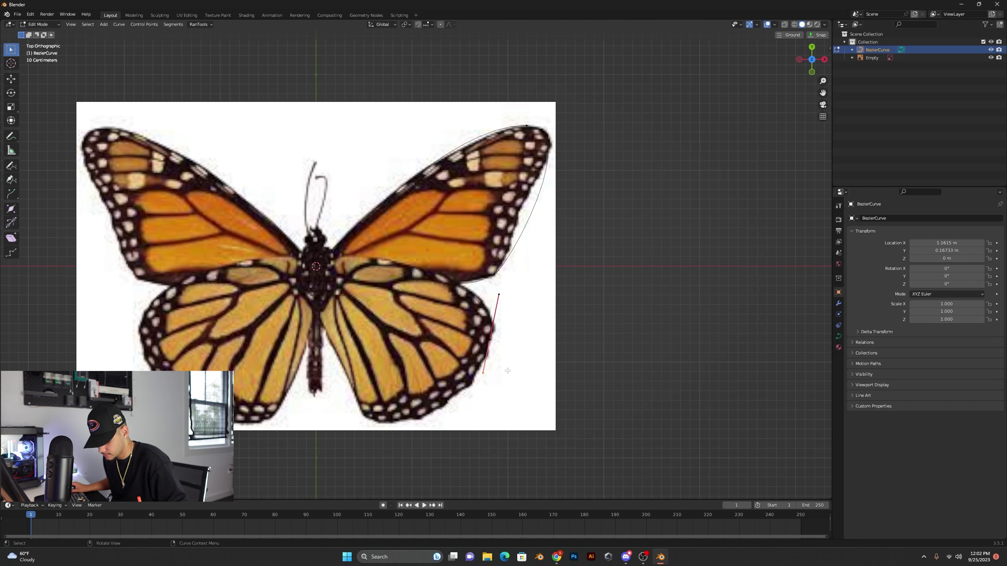
Extend the curve to the bottom tip of the right lower wing, tilt its handles nearly level, and nudge the point onto the edge.
click(481, 334)
key(g)
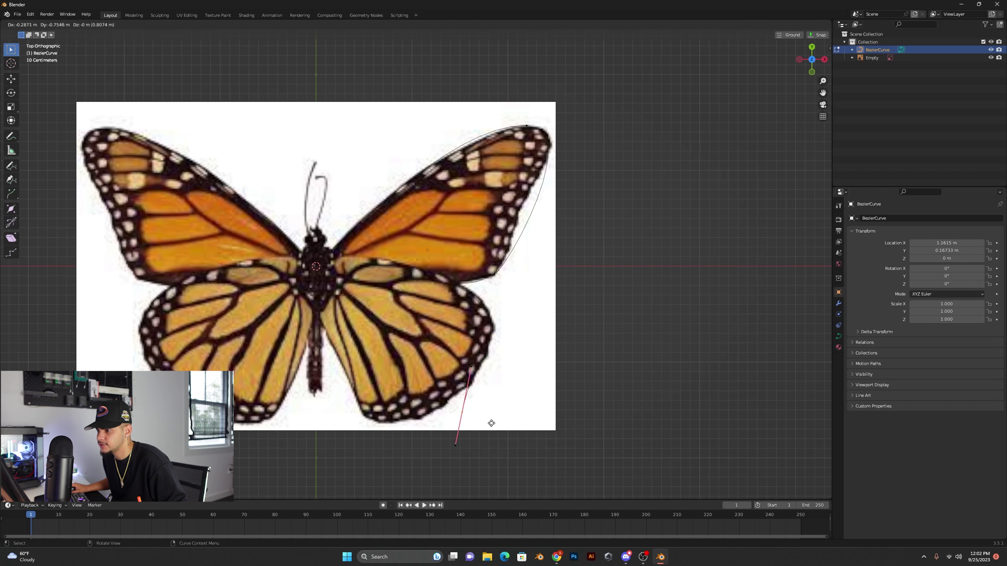
click(371, 369)
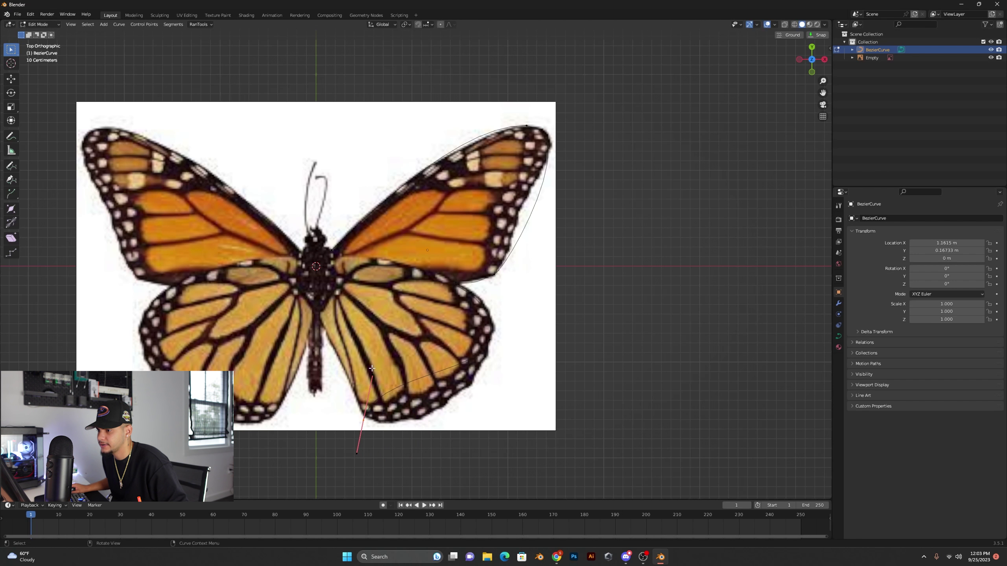
key(r)
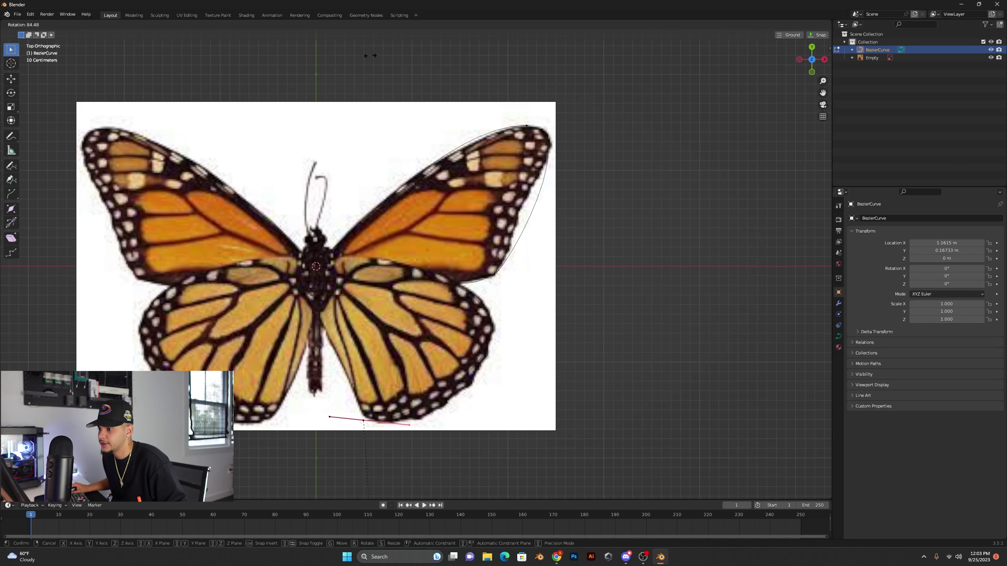
click(353, 52)
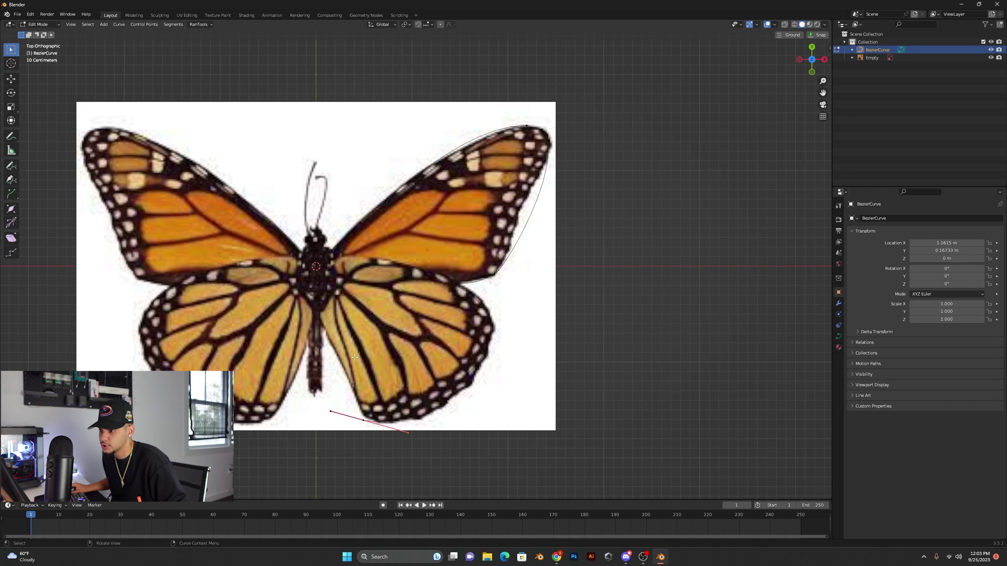
drag(351, 413, 373, 436)
key(g)
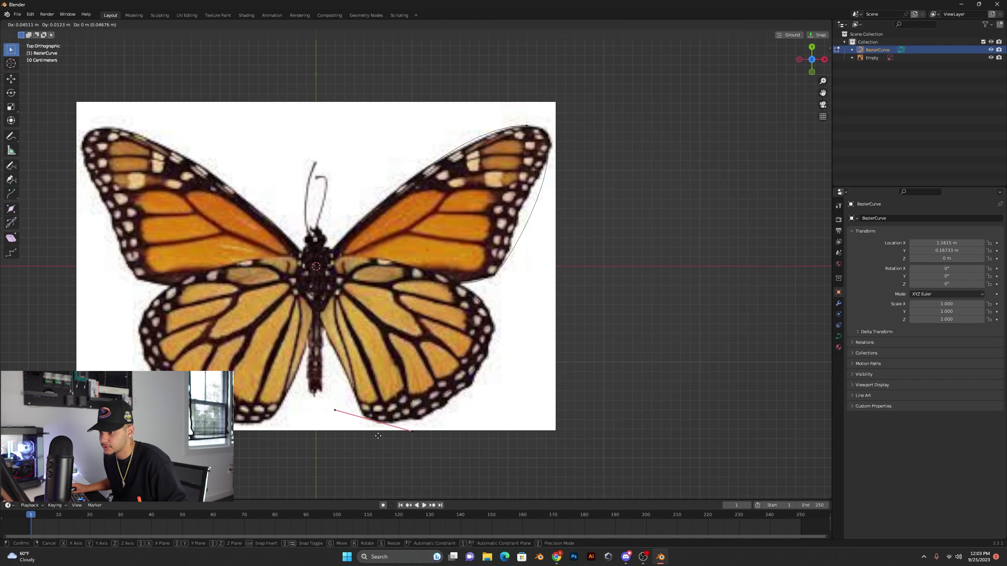
click(378, 436)
Extend the curve up to the body beside the abdomen and align the new point's handles with the right lower wing's inner edge.
key(e)
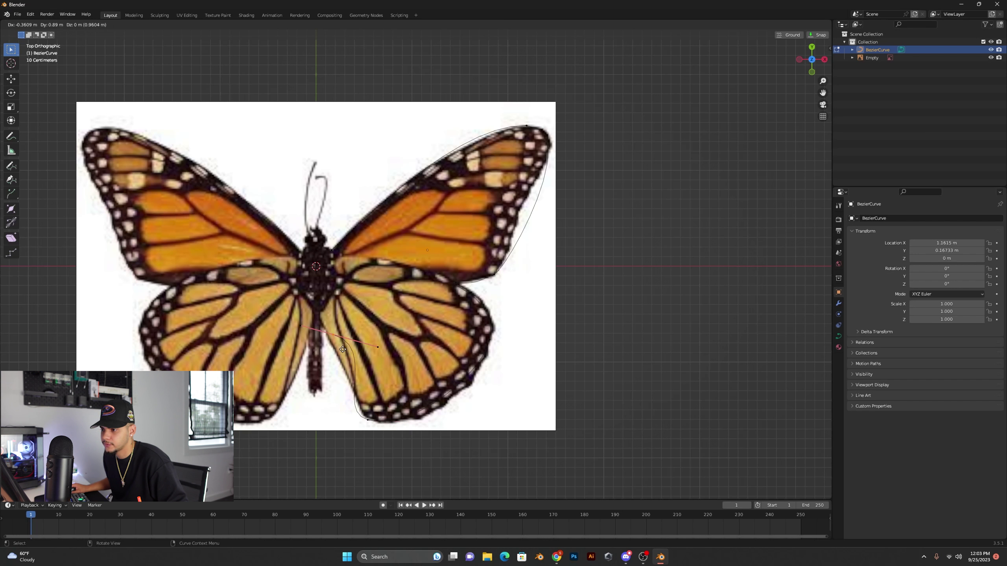
click(325, 331)
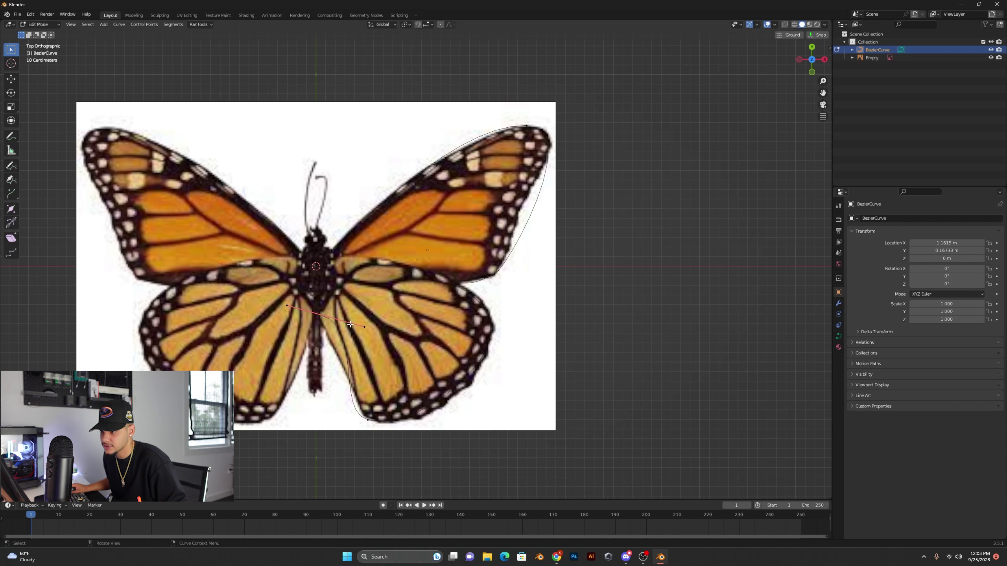
key(g)
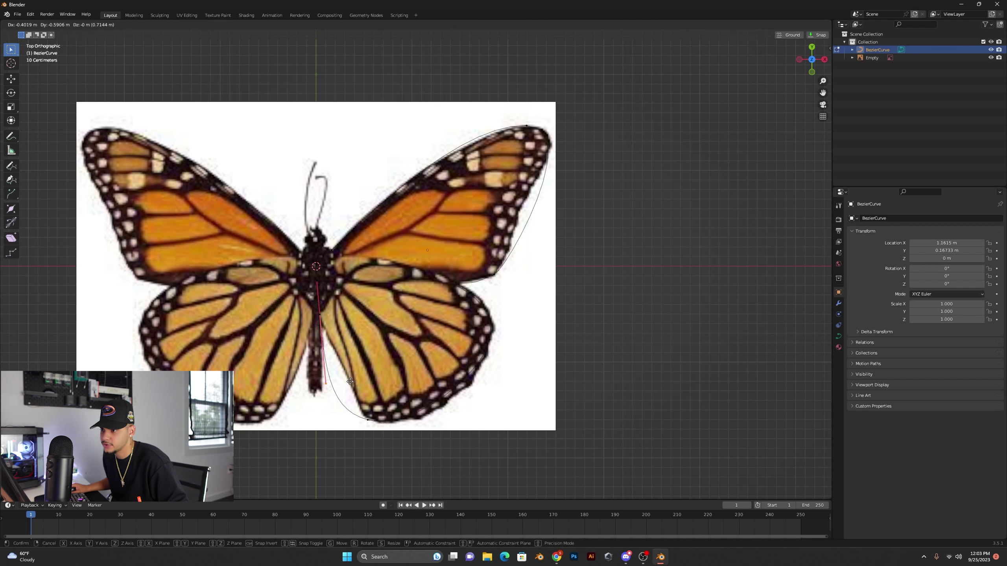
click(360, 378)
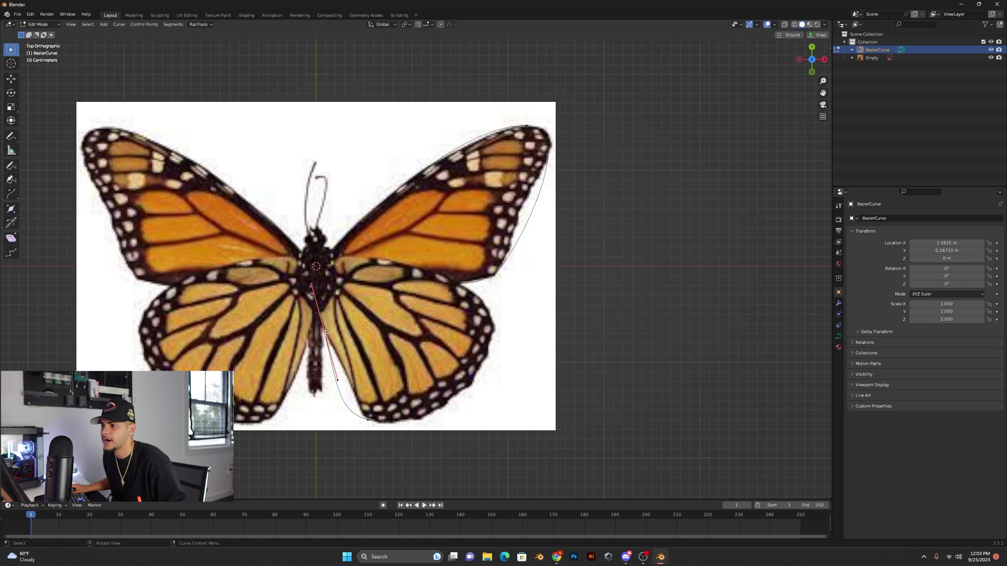
drag(325, 377, 346, 387)
key(g)
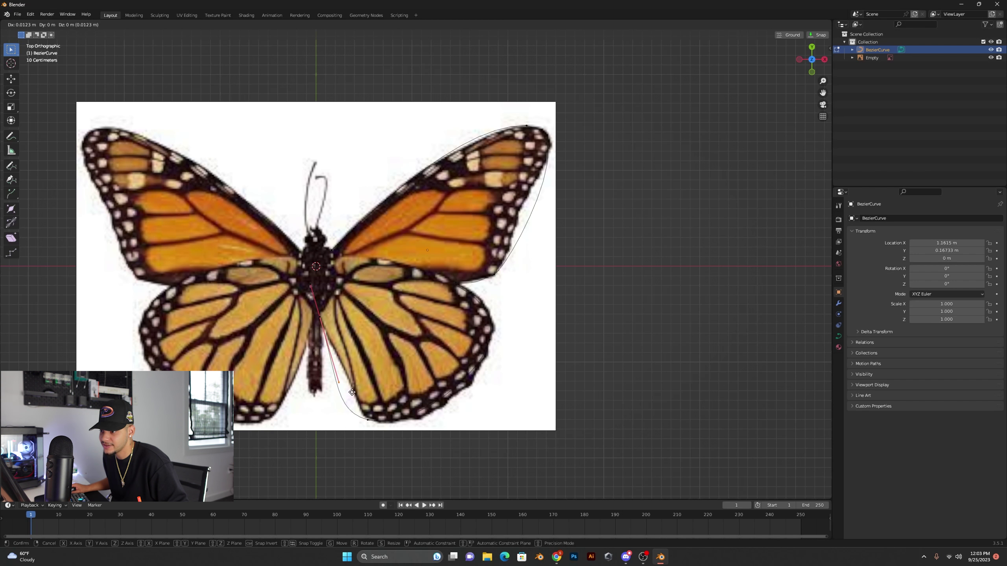
click(353, 376)
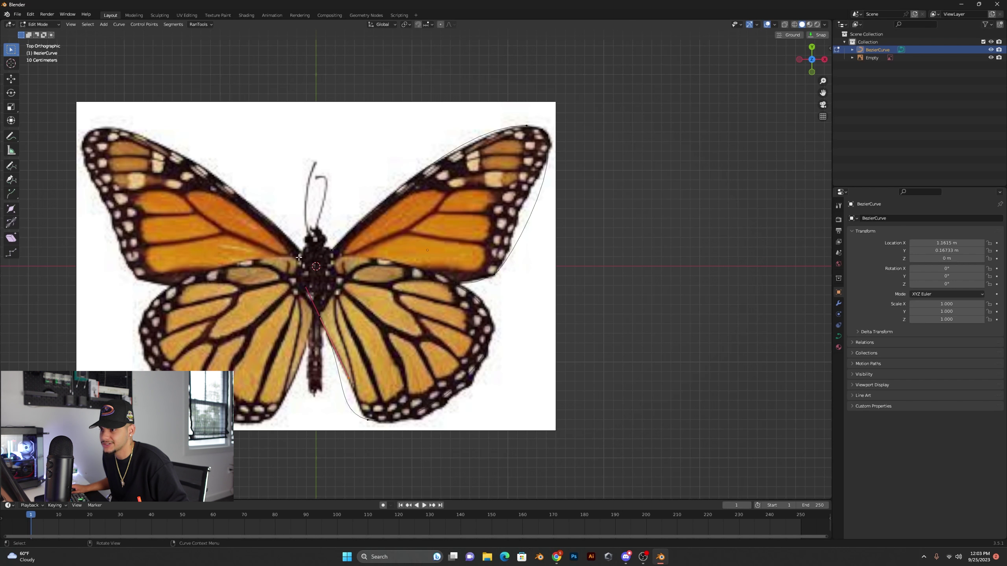
Close the wing outline by joining the curve's two end points at the body, and return to Object Mode.
drag(281, 215, 352, 330)
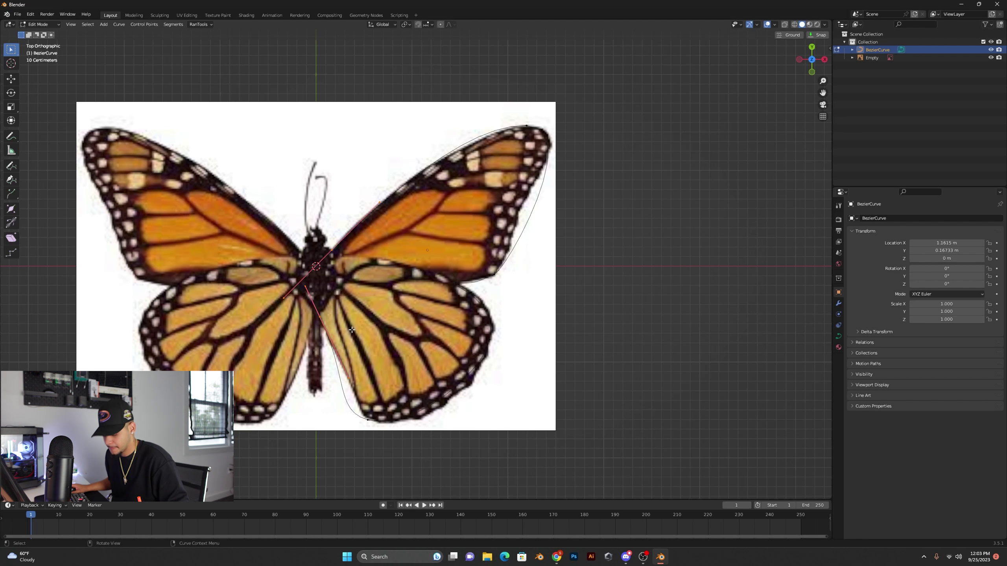
click(295, 247)
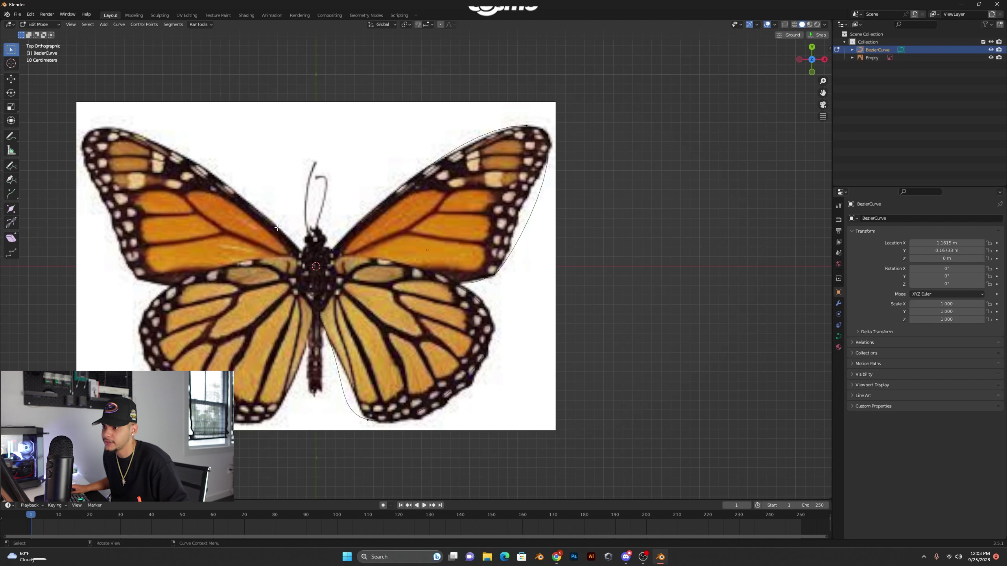
drag(280, 217, 377, 325)
scroll(338, 301, up, 1)
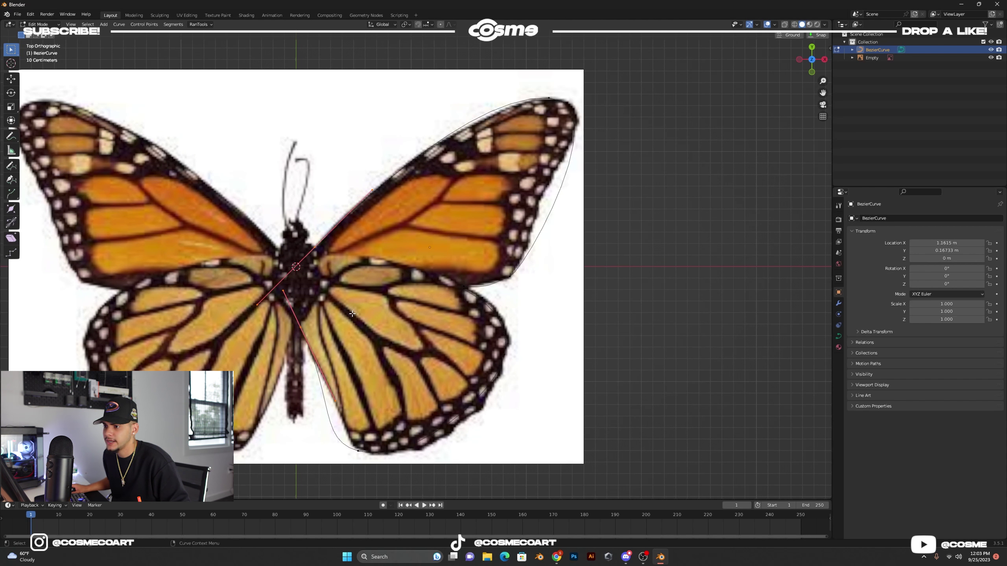
key(Tab)
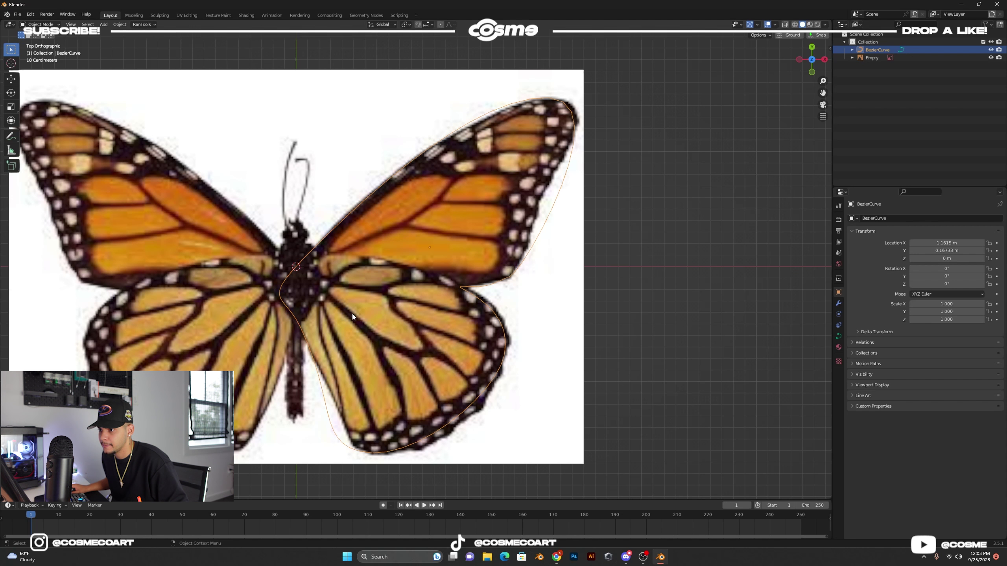
key(g)
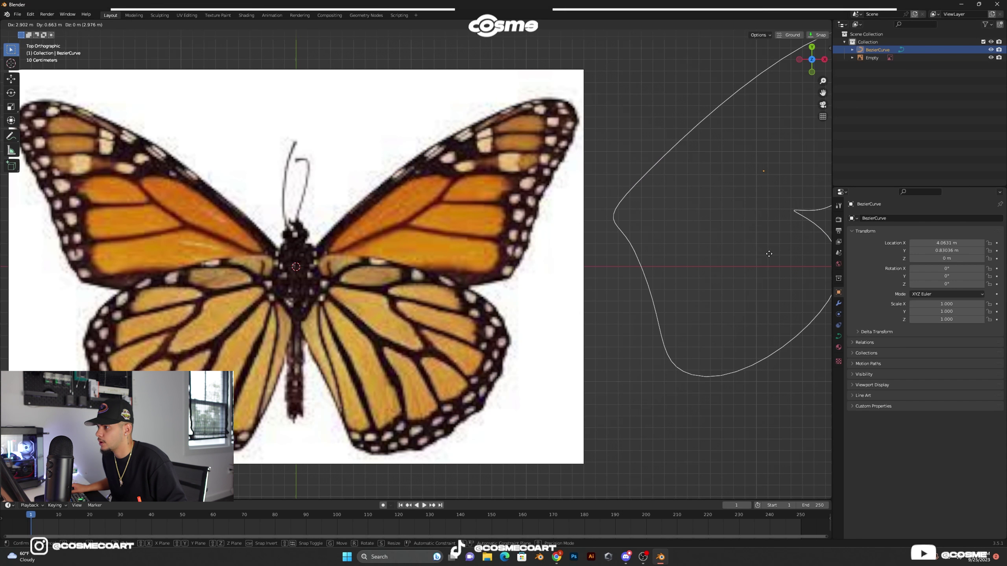
key(Escape)
scroll(513, 260, down, 3)
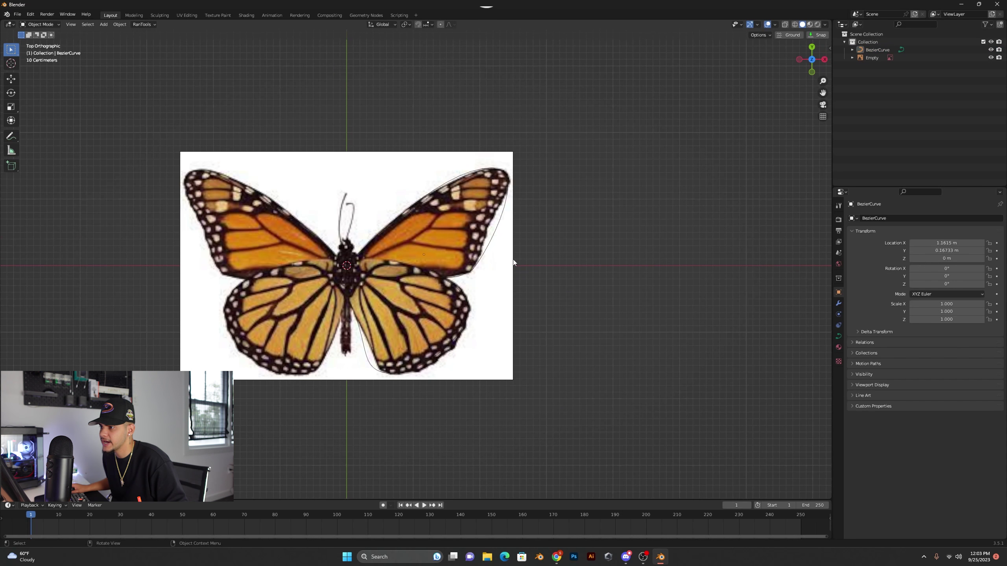
scroll(488, 264, up, 3)
Make the wing curve 2D and set its fill mode to Both.
click(485, 286)
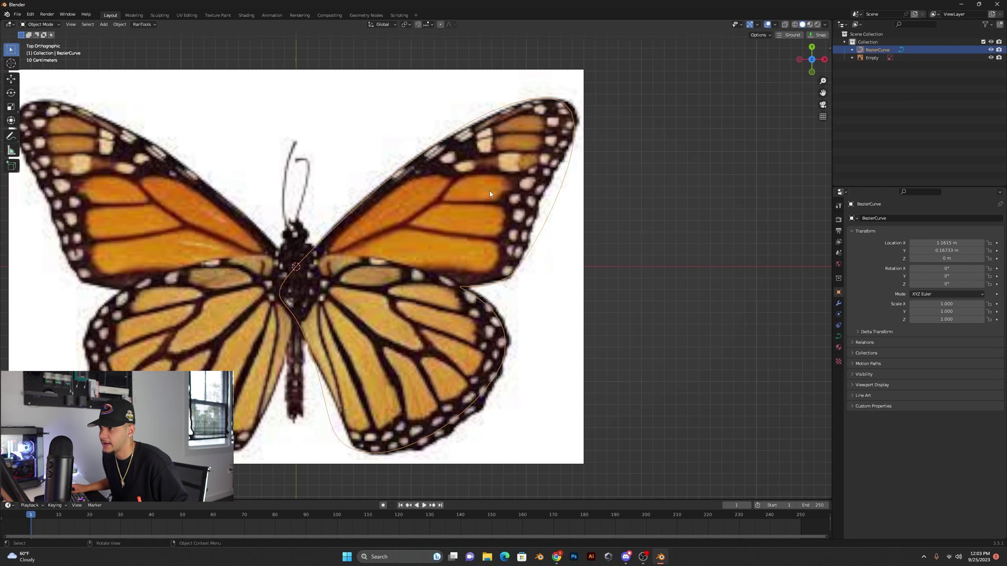
click(838, 338)
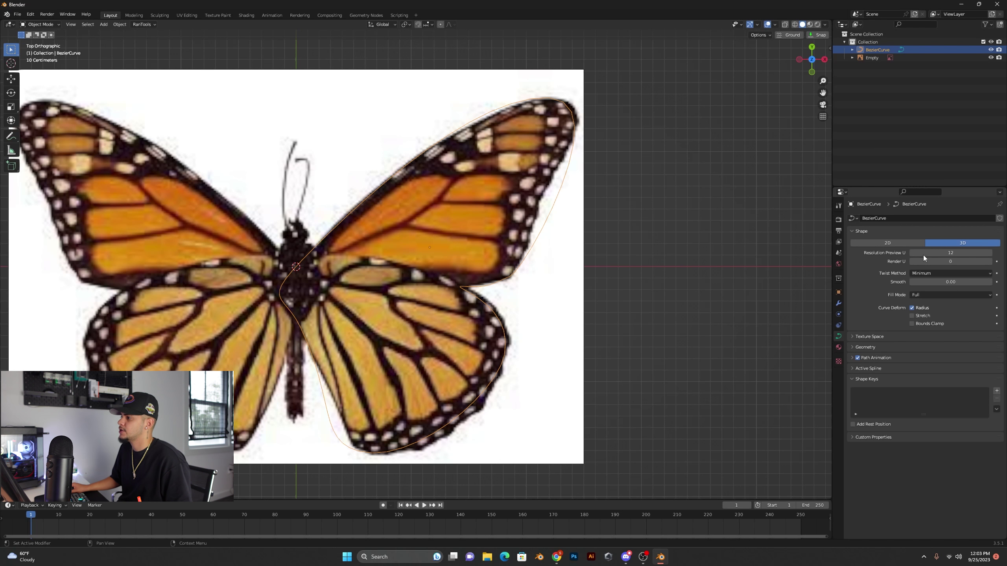
click(917, 242)
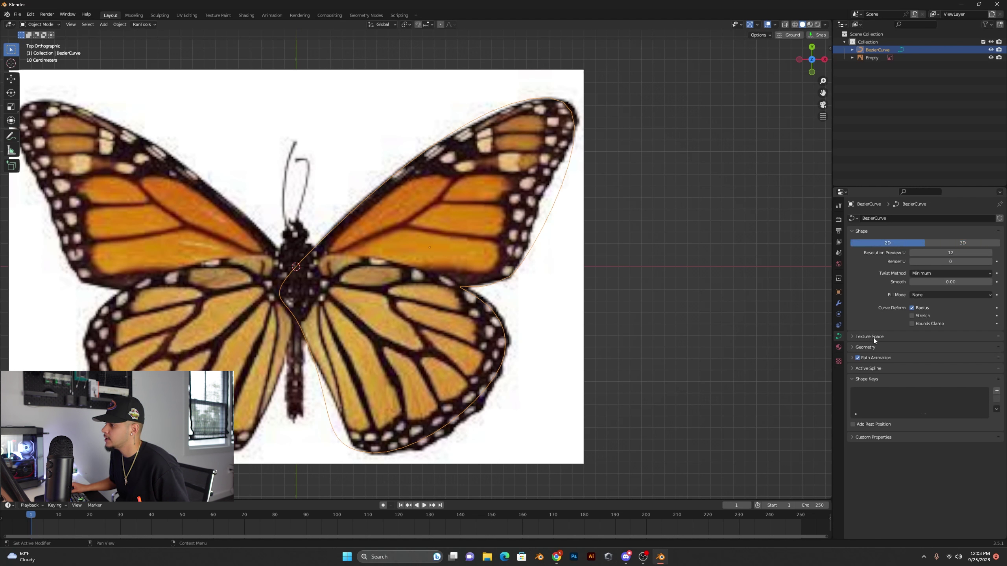
click(930, 294)
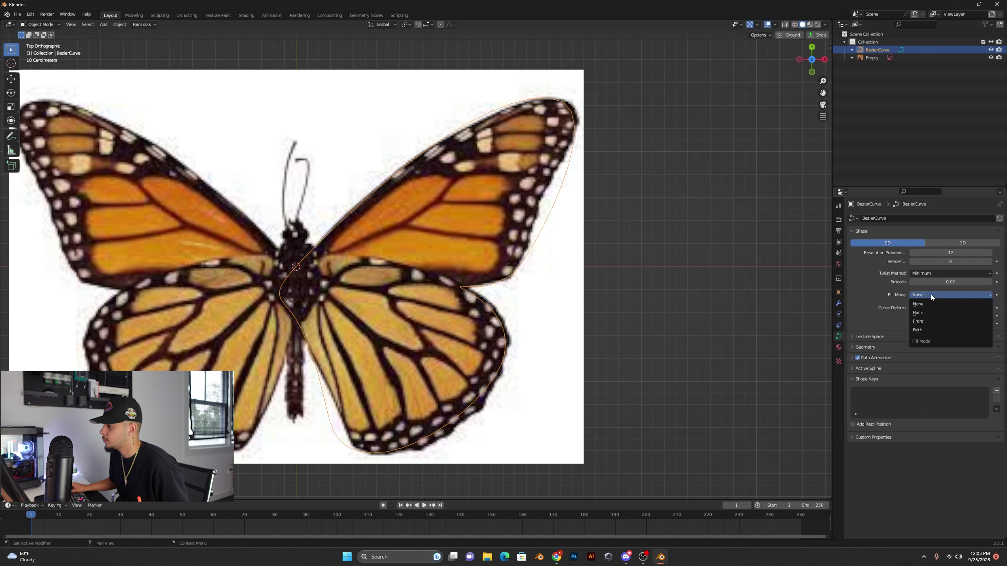
click(928, 330)
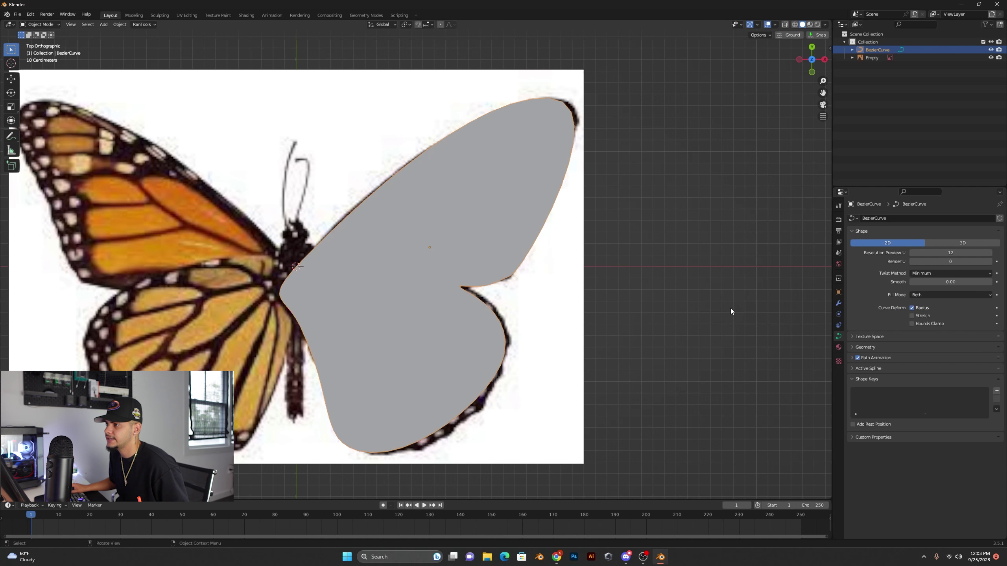
middle_drag(484, 283, 406, 242)
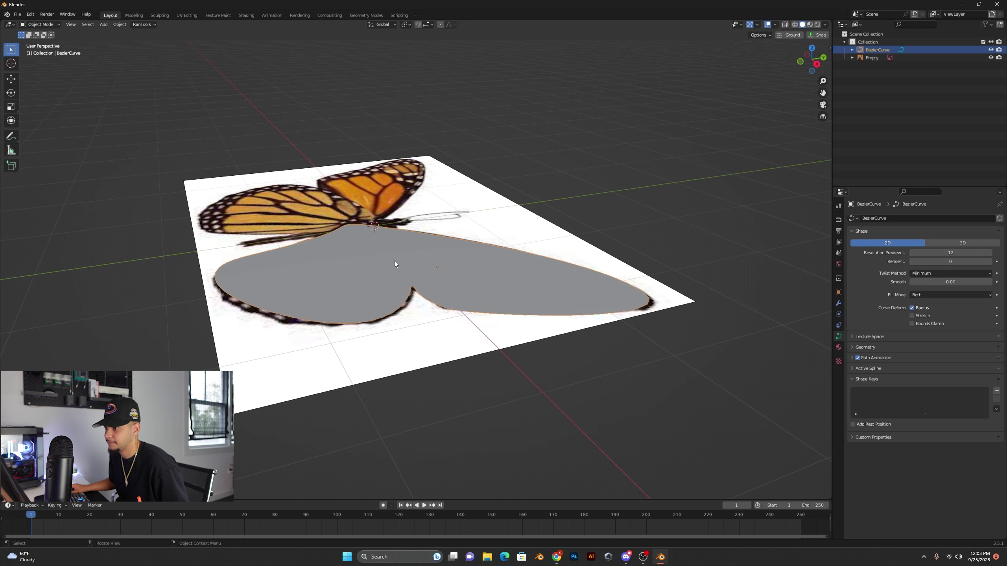
Return to top view and convert the filled wing curve to a mesh.
key(KP_7)
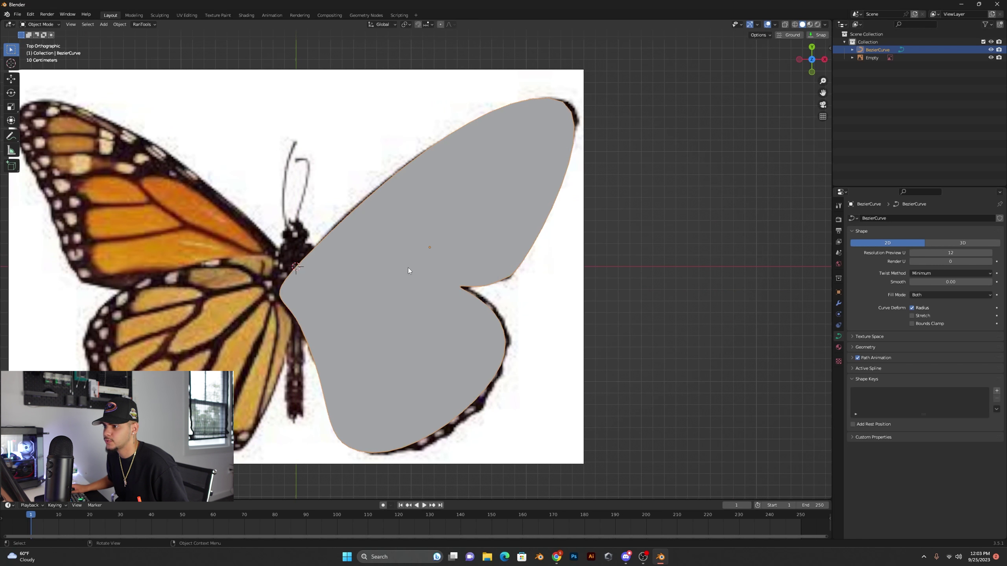
right_click(408, 268)
mouse_move(399, 333)
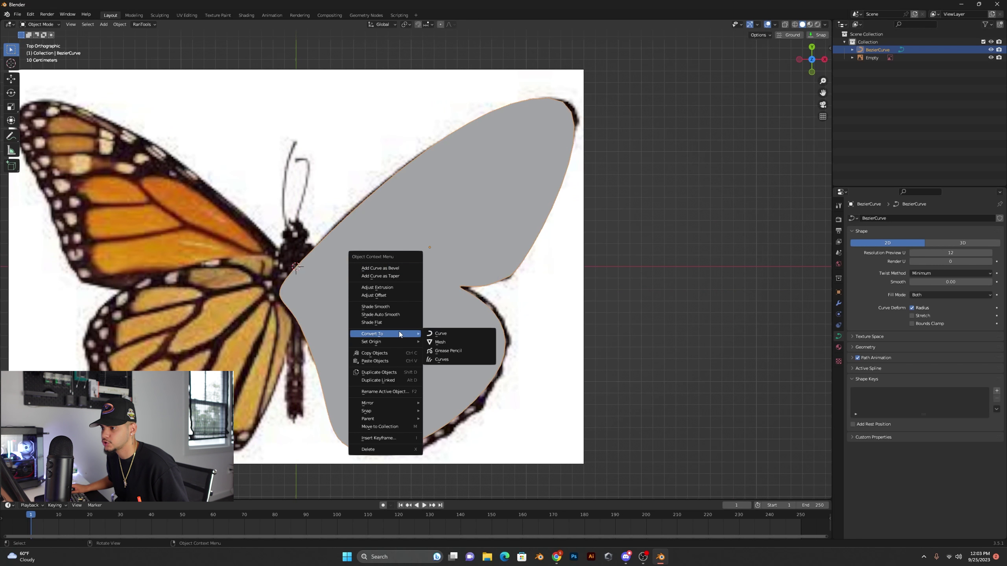
click(439, 342)
Hide the wing mesh so the whole butterfly reference image is uncovered for modelling the body.
scroll(491, 271, down, 3)
scroll(339, 289, up, 5)
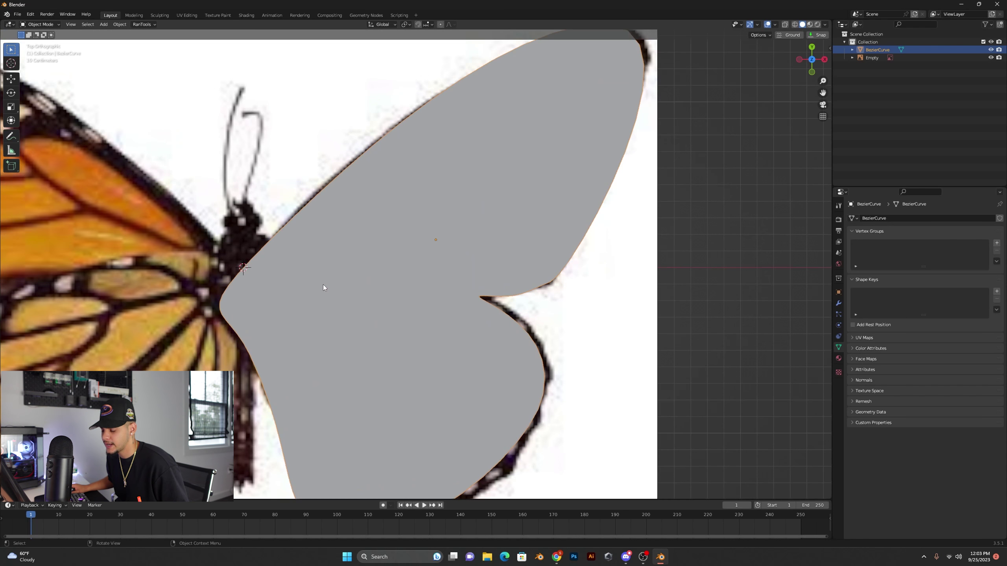
scroll(323, 286, down, 1)
key(h)
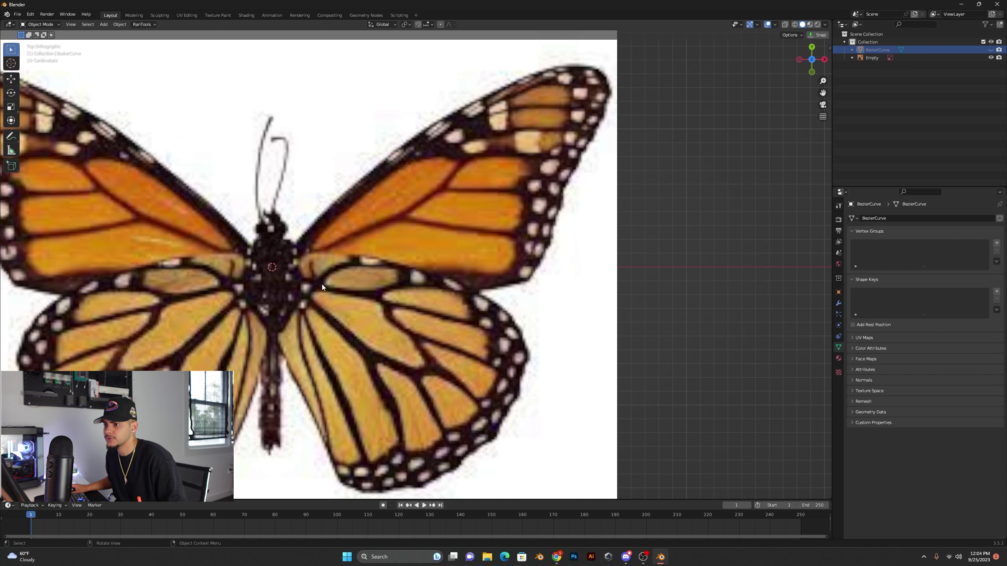
shift+middle_drag(321, 284, 376, 275)
scroll(360, 272, down, 1)
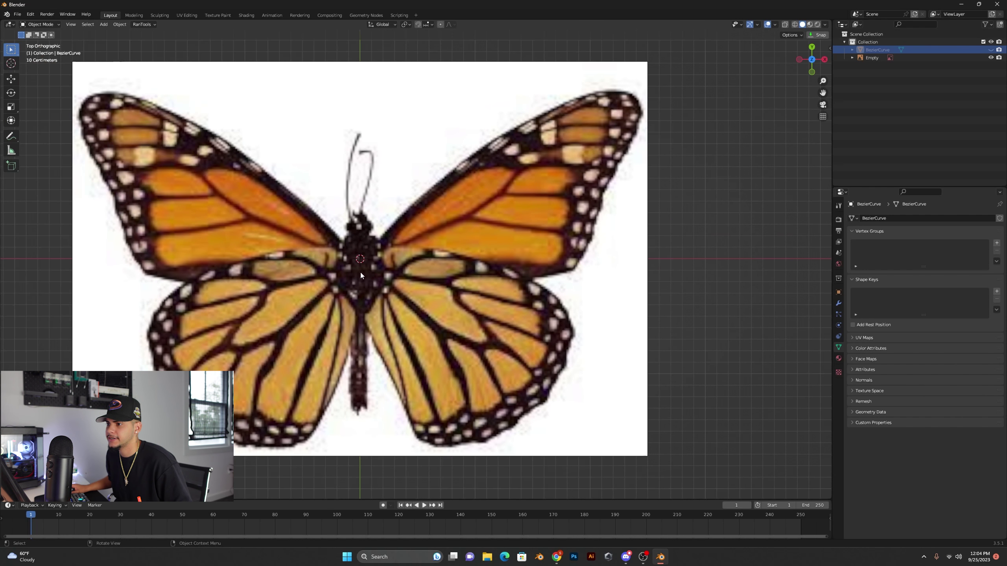
click(991, 50)
click(990, 50)
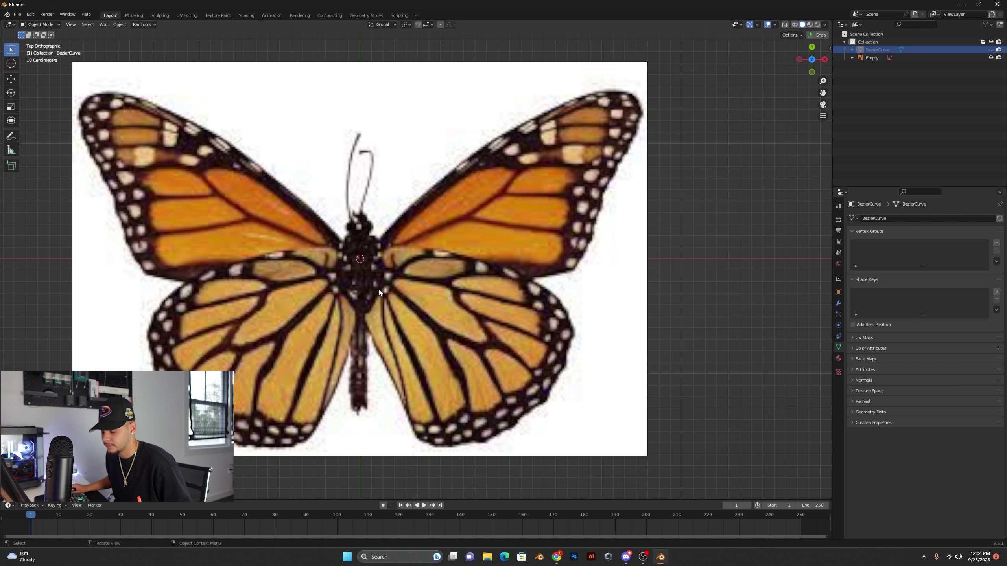
Add a mesh cube at the butterfly's centre and scale it down to about the width of the head.
key(shift+a)
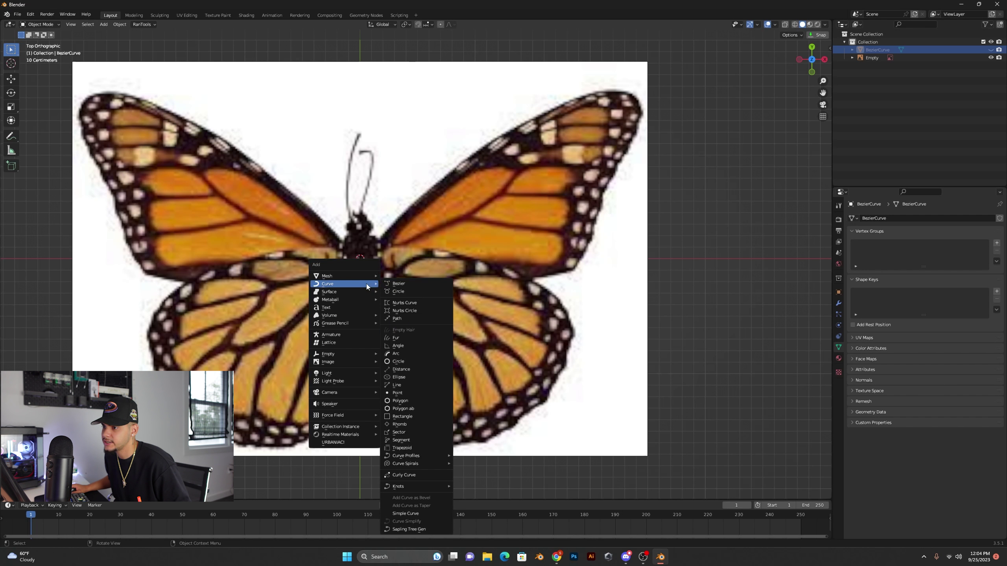
mouse_move(364, 277)
click(397, 283)
key(s)
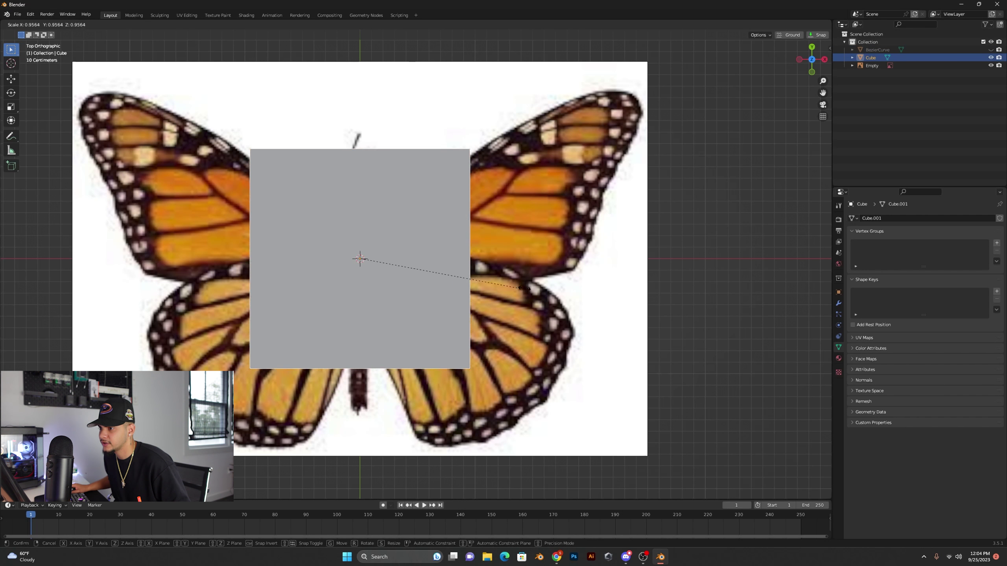
click(375, 254)
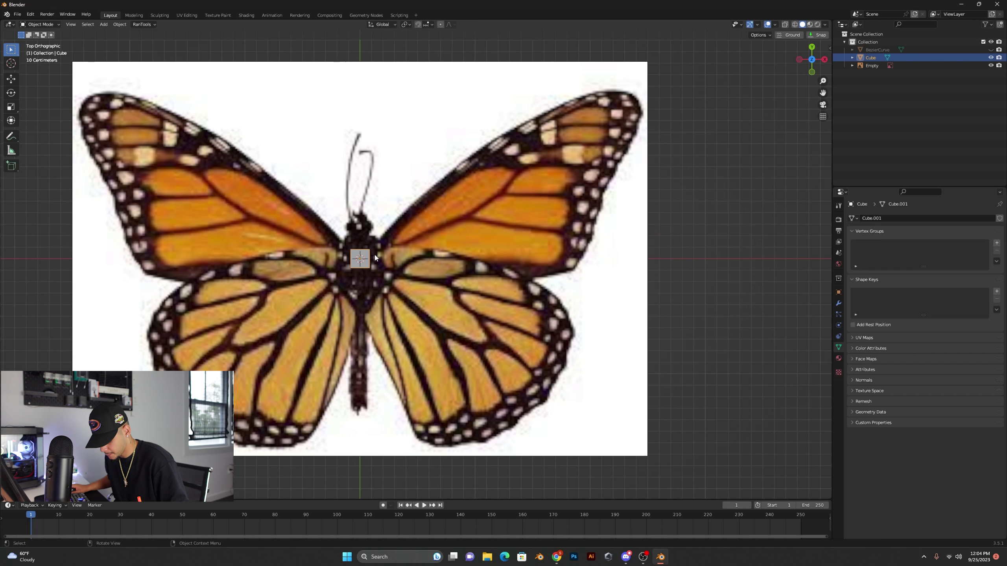
Move the small cube about 0.3 m along the Y axis onto the butterfly's head.
key(g)
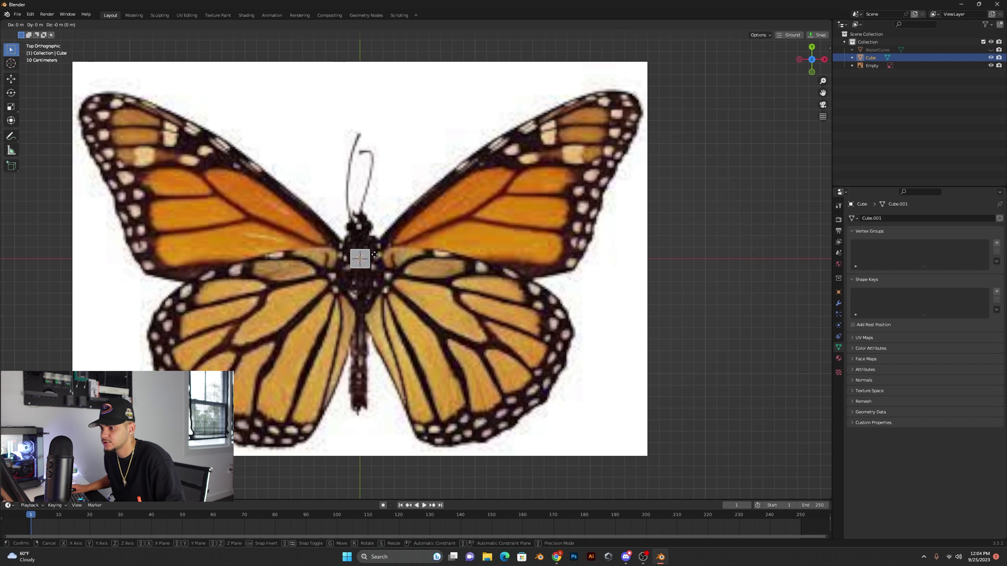
key(y)
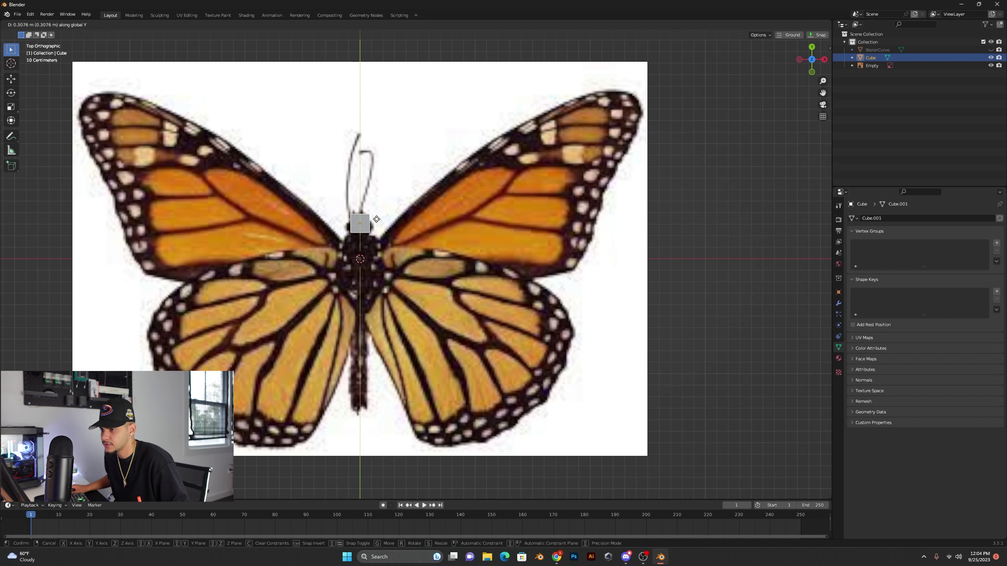
click(377, 225)
middle_drag(376, 254, 371, 246)
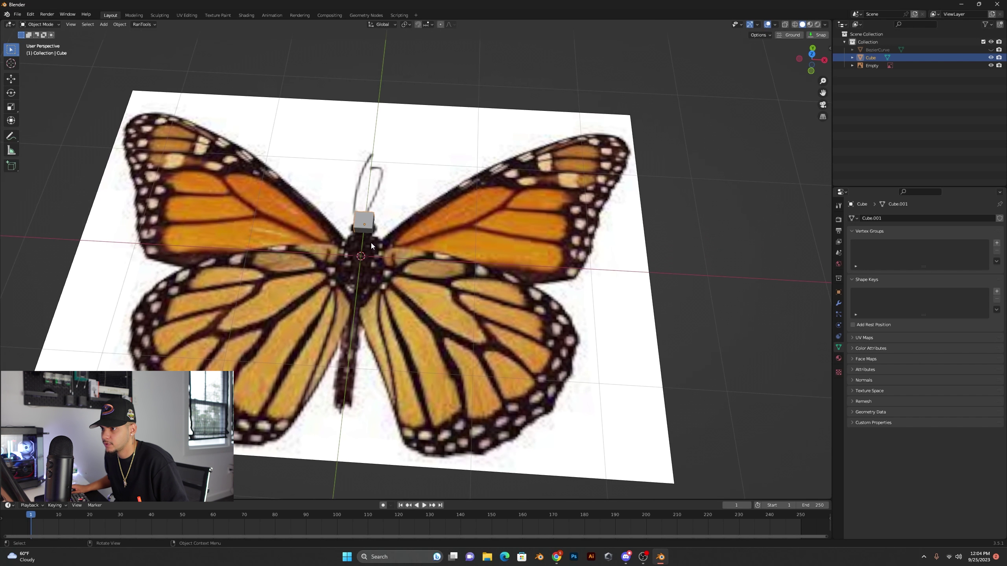
Extrude the cube's rear face back from the head toward the thorax and scale the new end face up.
key(Tab)
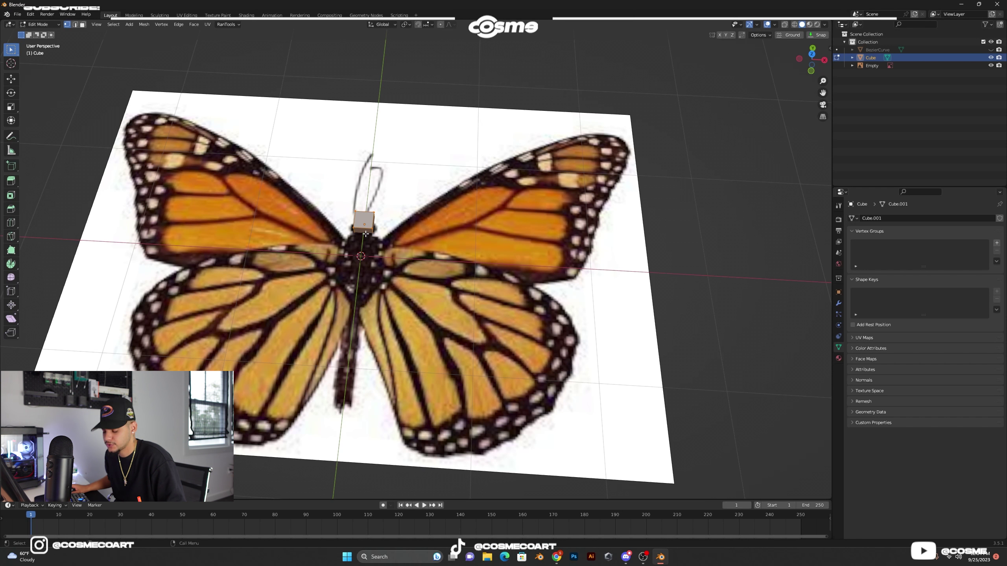
scroll(363, 229, up, 5)
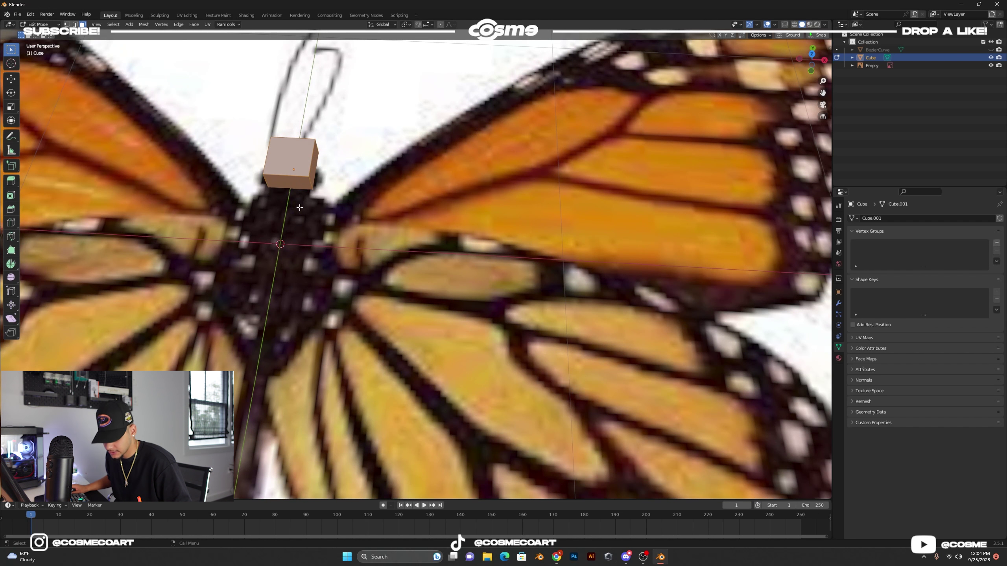
shift+middle_drag(303, 246, 346, 247)
click(335, 184)
middle_drag(337, 198, 338, 193)
key(KP_7)
scroll(504, 231, down, 5)
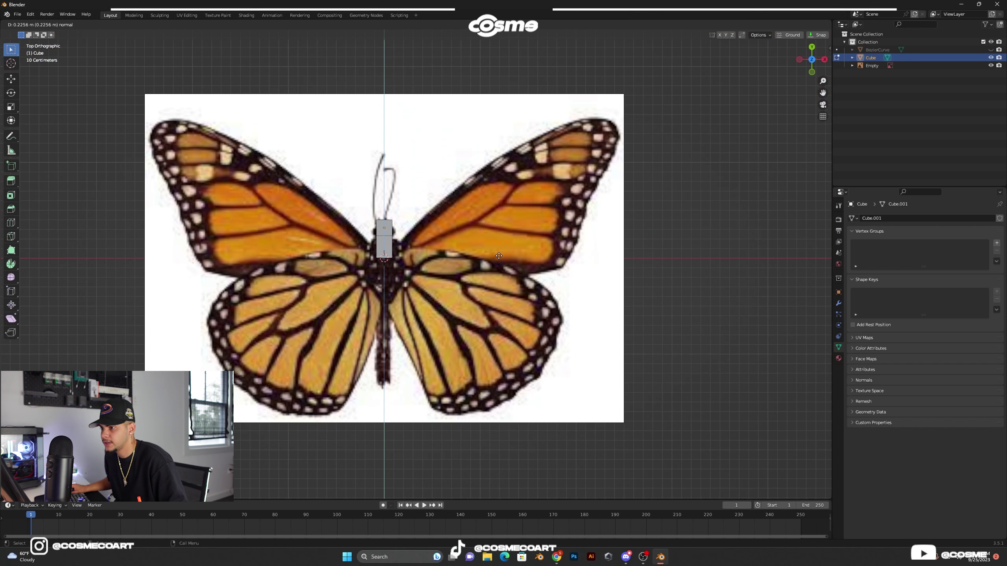
click(501, 261)
key(s)
click(612, 289)
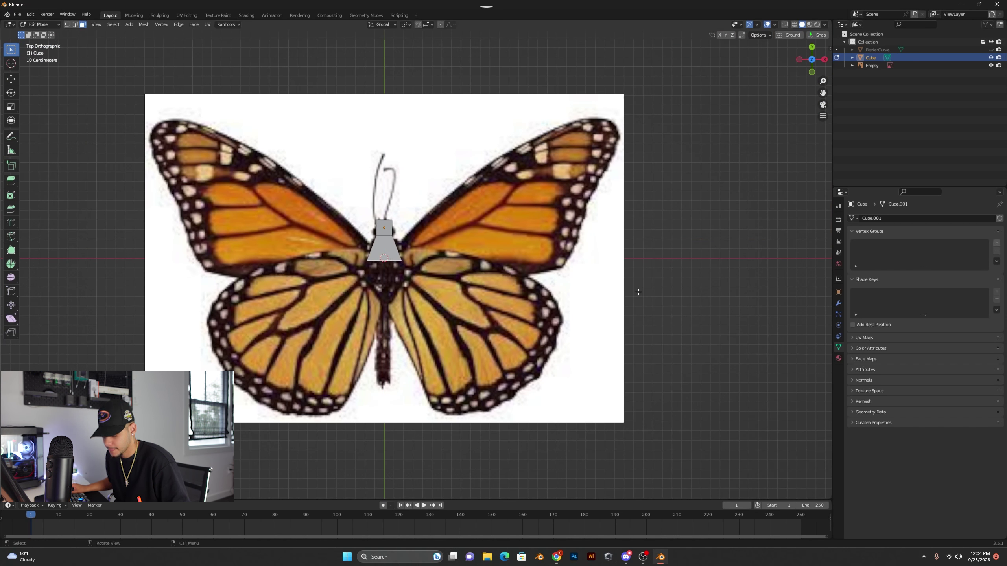
Extrude the widened face a short way along the thorax and scale it slightly larger for the body's widest section.
key(e)
click(634, 307)
key(s)
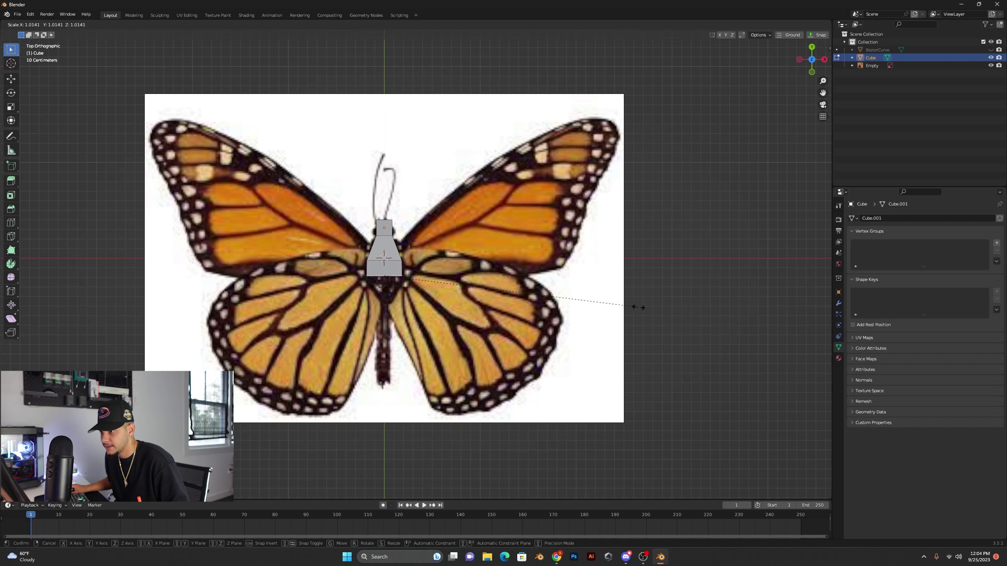
click(693, 317)
Extrude the thorax back about 0.32 m and scale its end face down to the width of the abdomen.
key(e)
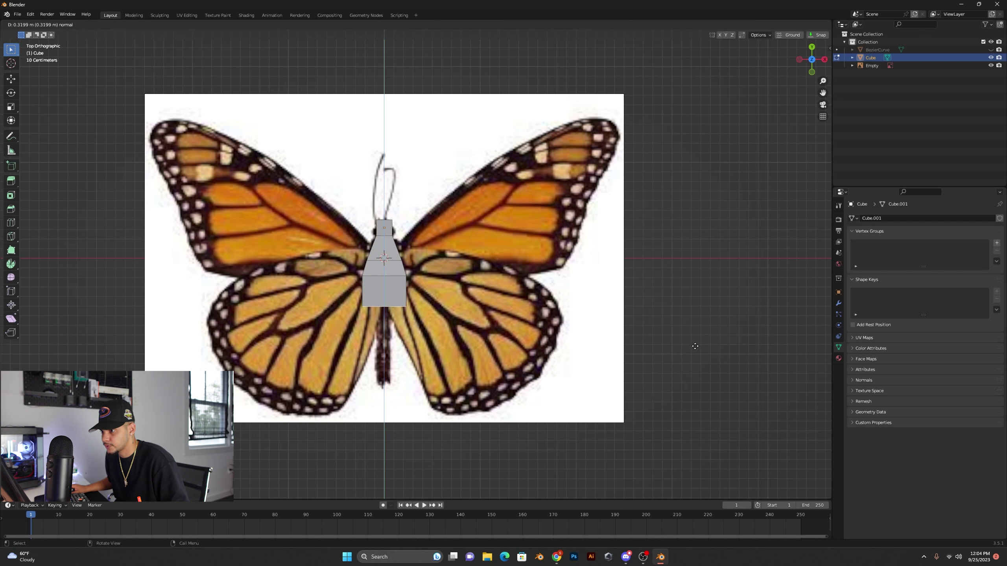
click(694, 345)
key(s)
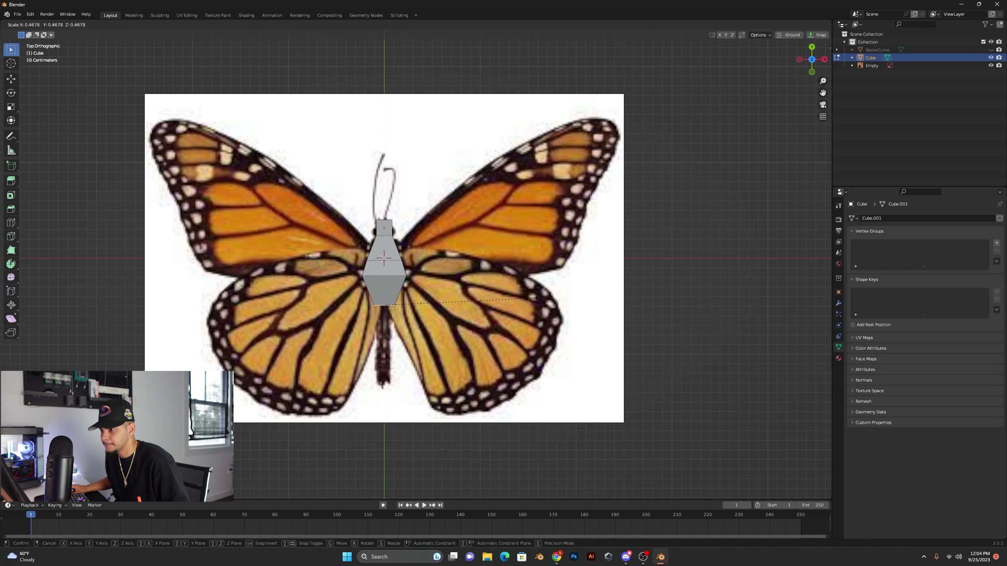
click(509, 295)
Extrude the long straight abdomen, add a short tapered tip at its end, and leave mesh editing.
key(e)
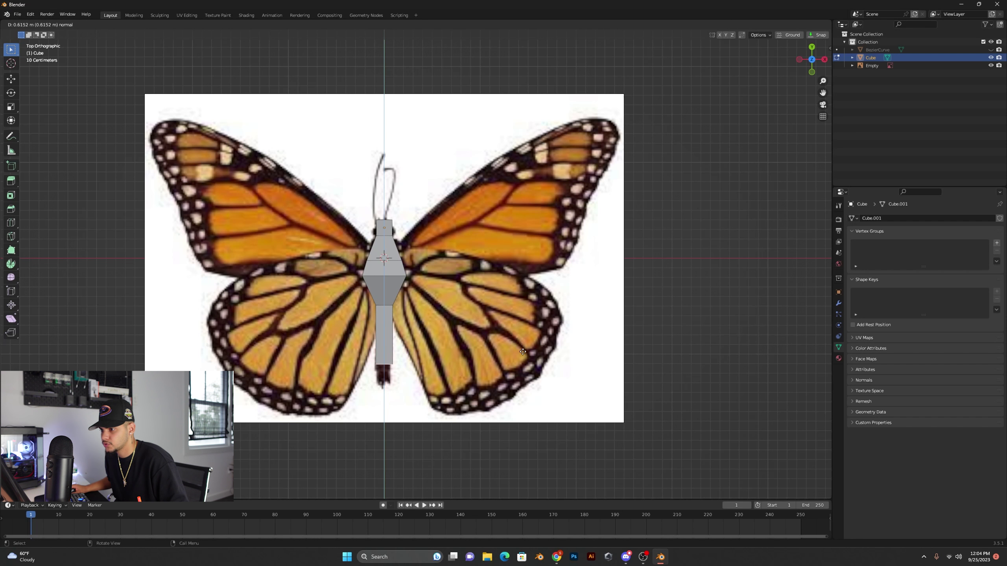
click(519, 364)
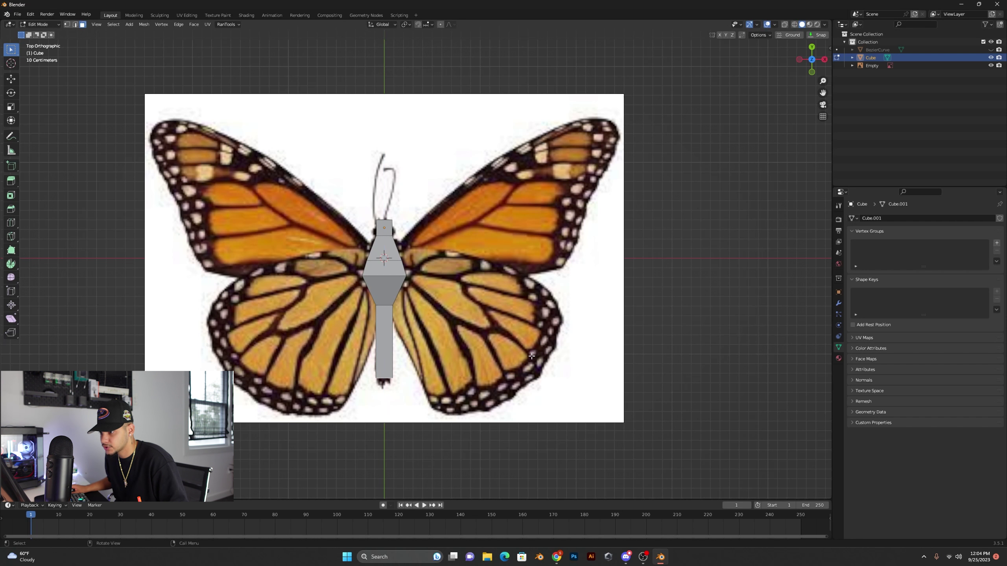
key(e)
click(529, 367)
key(s)
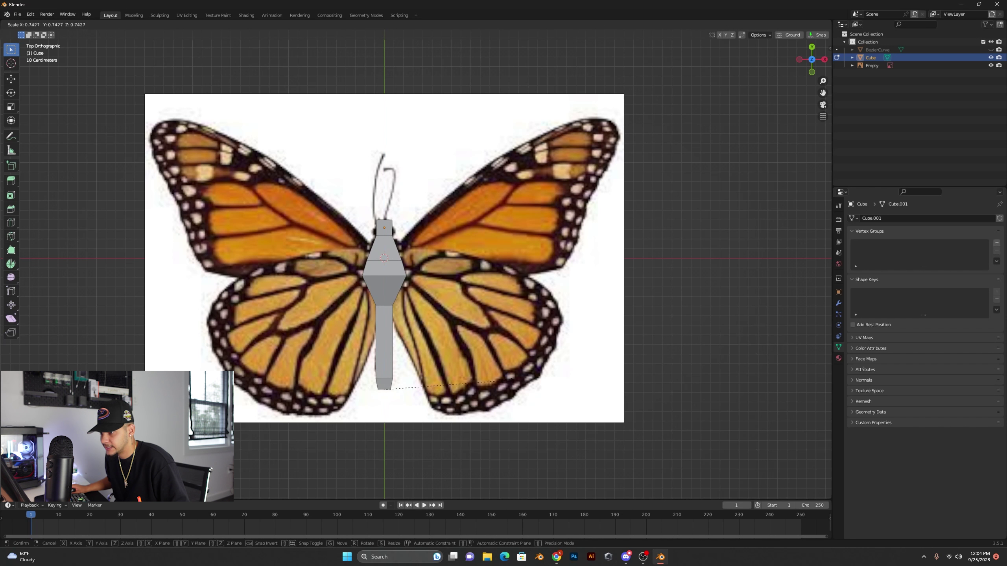
click(433, 371)
middle_drag(432, 370, 403, 328)
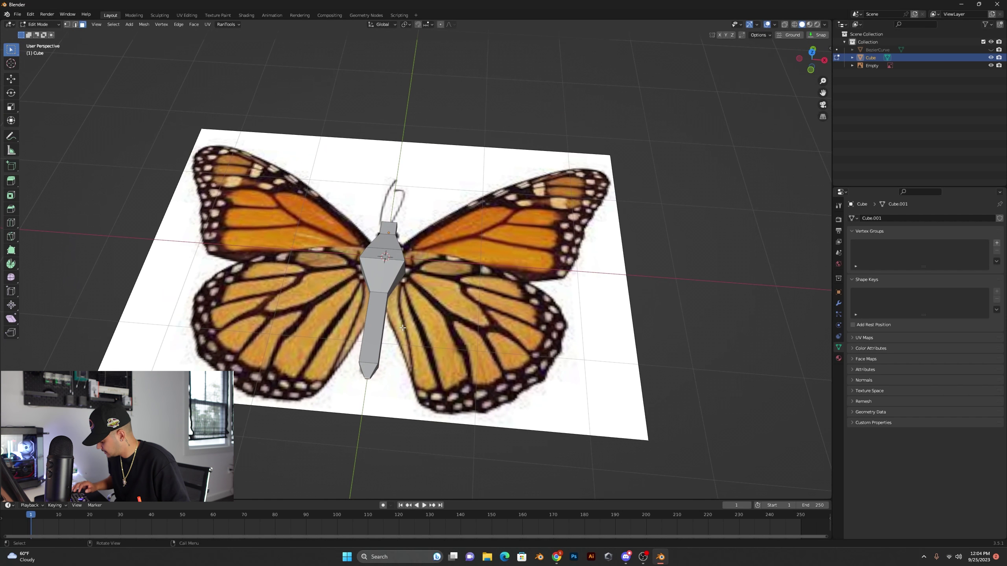
key(KP_7)
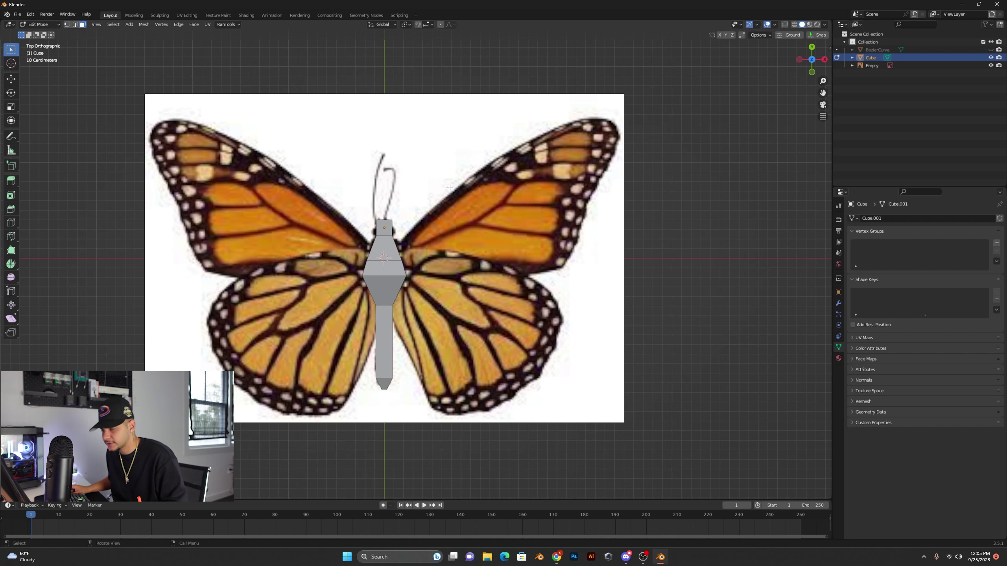
key(Tab)
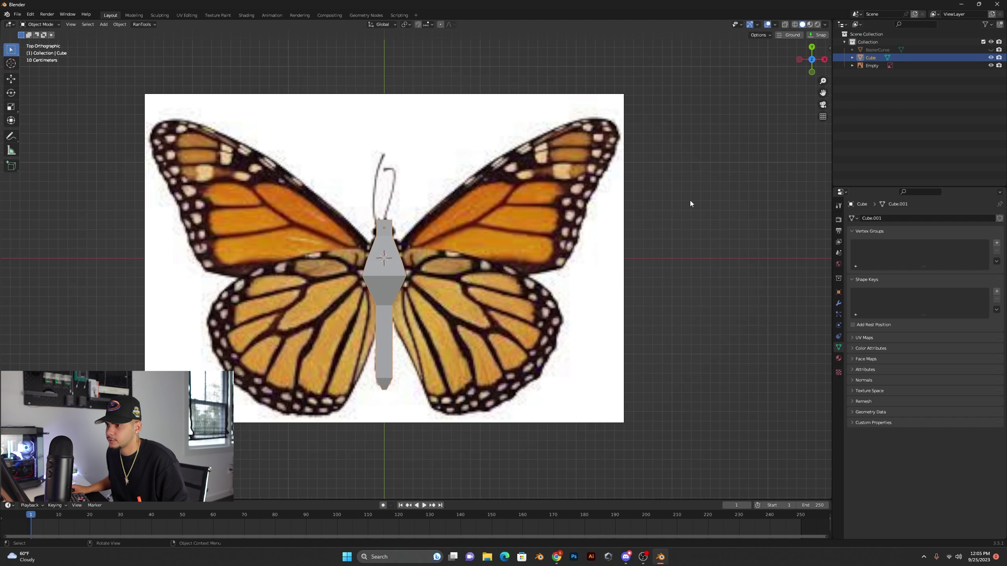
Tilt out of top view and select the butterfly reference image.
click(680, 206)
mouse_move(543, 258)
middle_down()
mouse_move(541, 219)
mouse_move(535, 241)
middle_up()
click(596, 311)
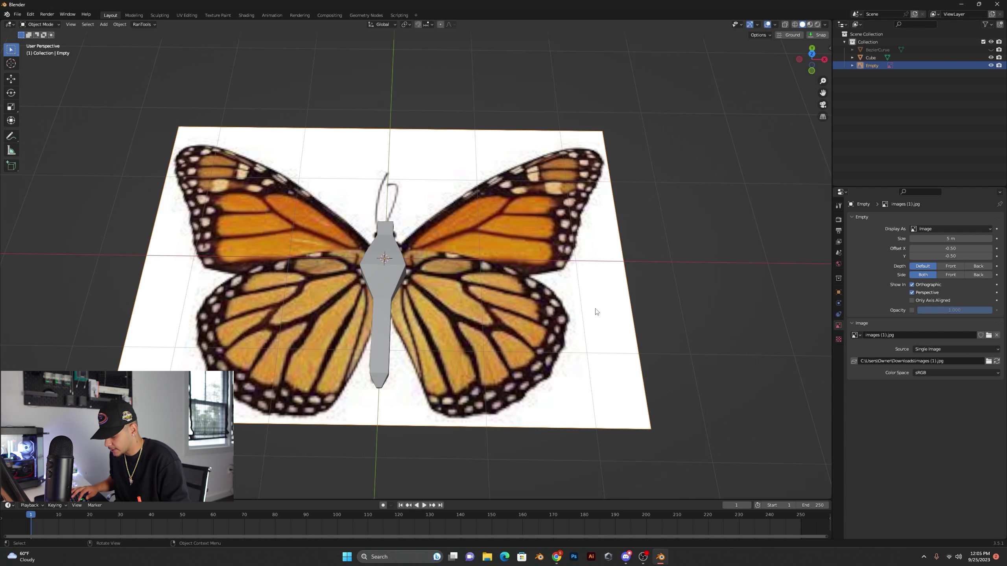
key(Delete)
key(ctrl+z)
key(Delete)
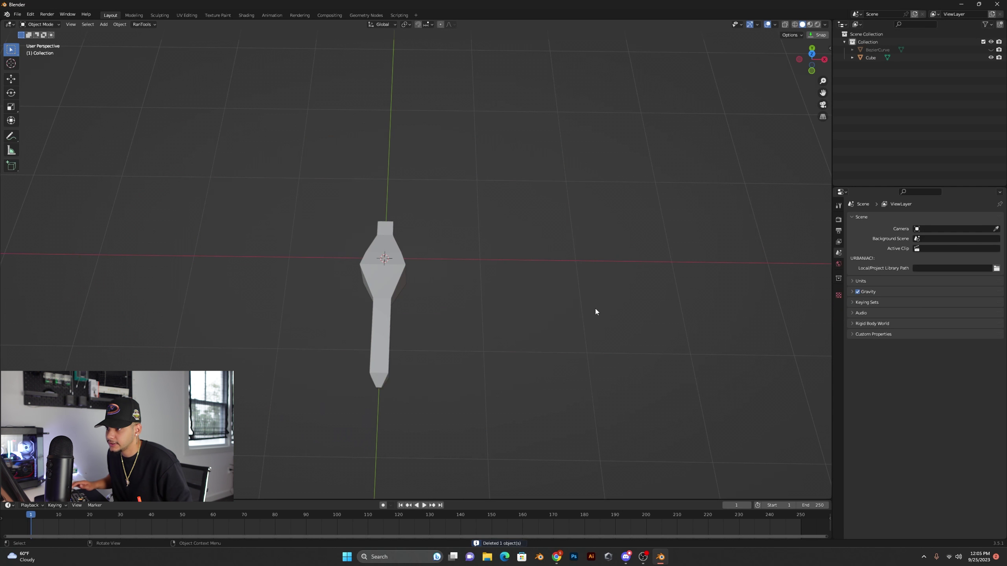
key(ctrl+z)
Hide the butterfly reference image and show the wing mesh again beside the body.
key(h)
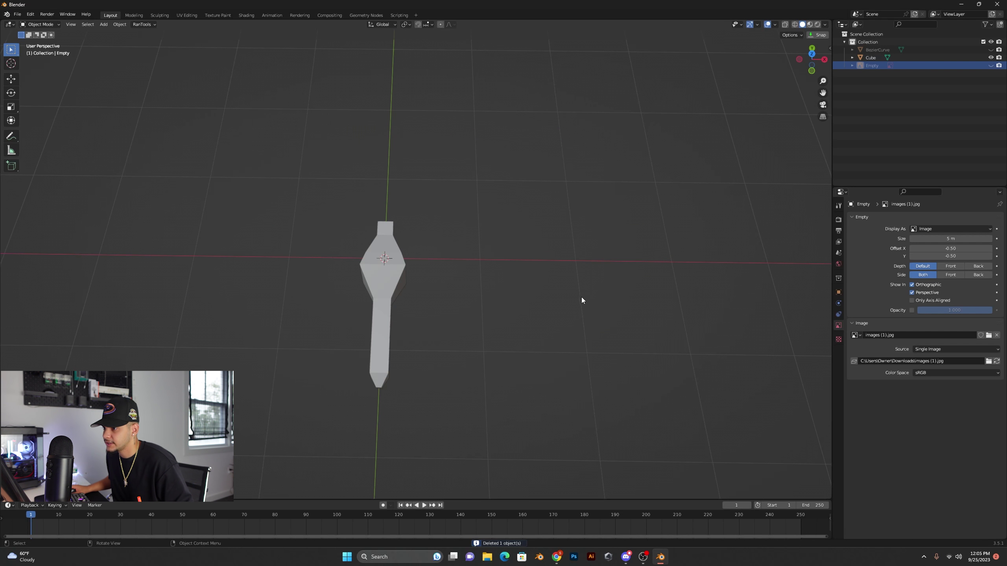
click(991, 51)
middle_drag(632, 217, 634, 270)
scroll(634, 269, down, 3)
middle_drag(498, 323, 496, 300)
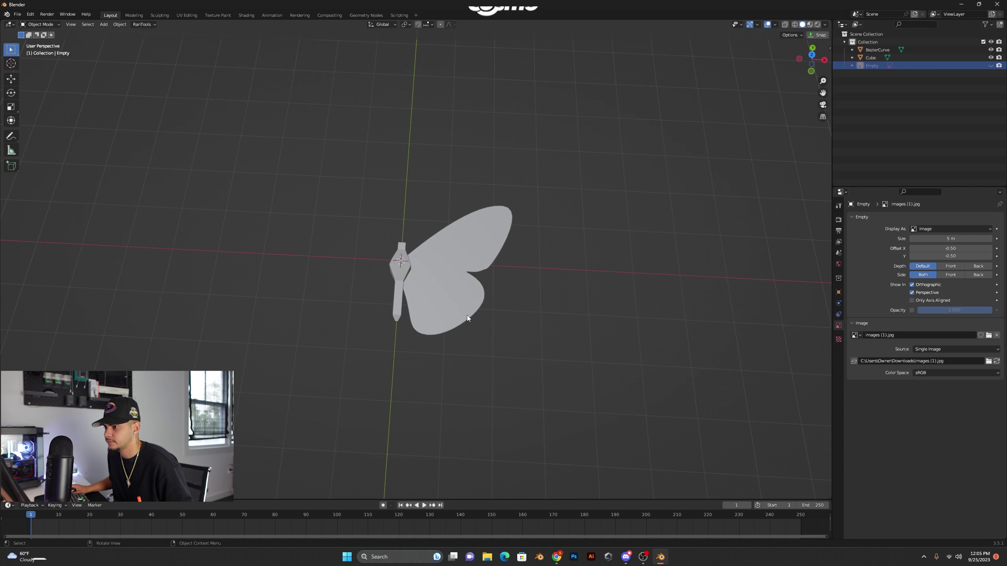
scroll(466, 319, up, 4)
scroll(460, 318, down, 3)
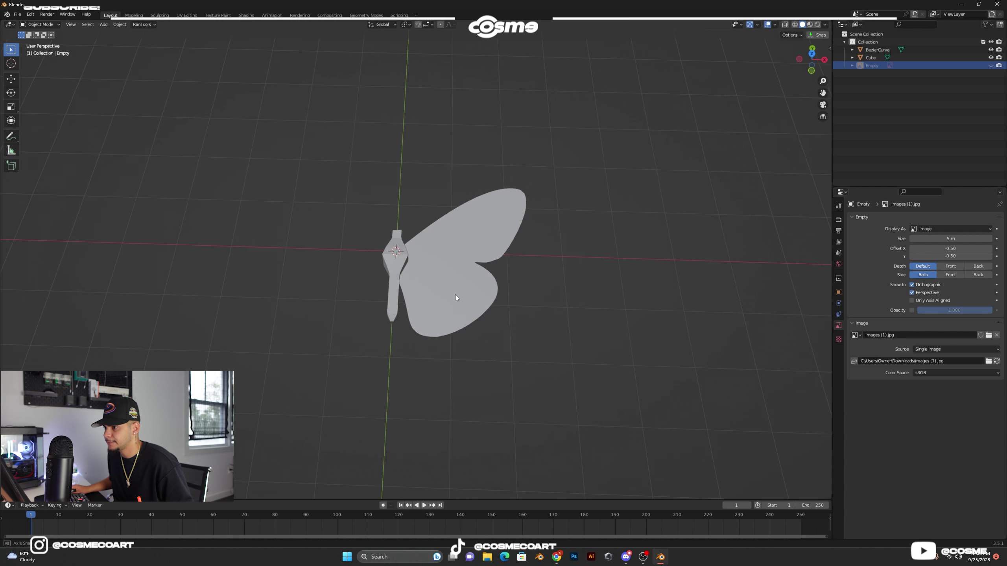
Duplicate the wing mesh, keeping the copy exactly in place over the original.
click(440, 291)
middle_drag(445, 291, 444, 253)
key(shift+d)
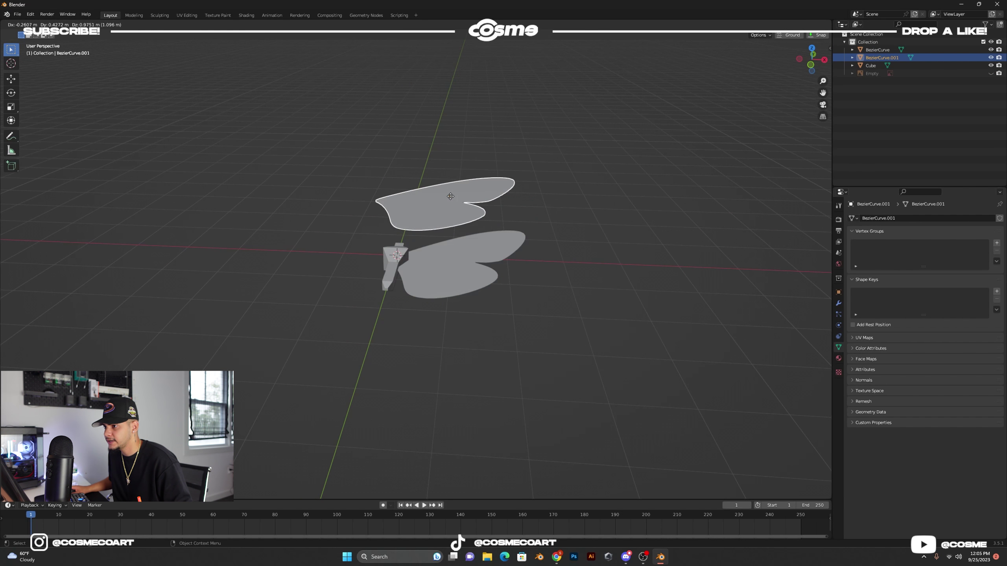
right_click(450, 197)
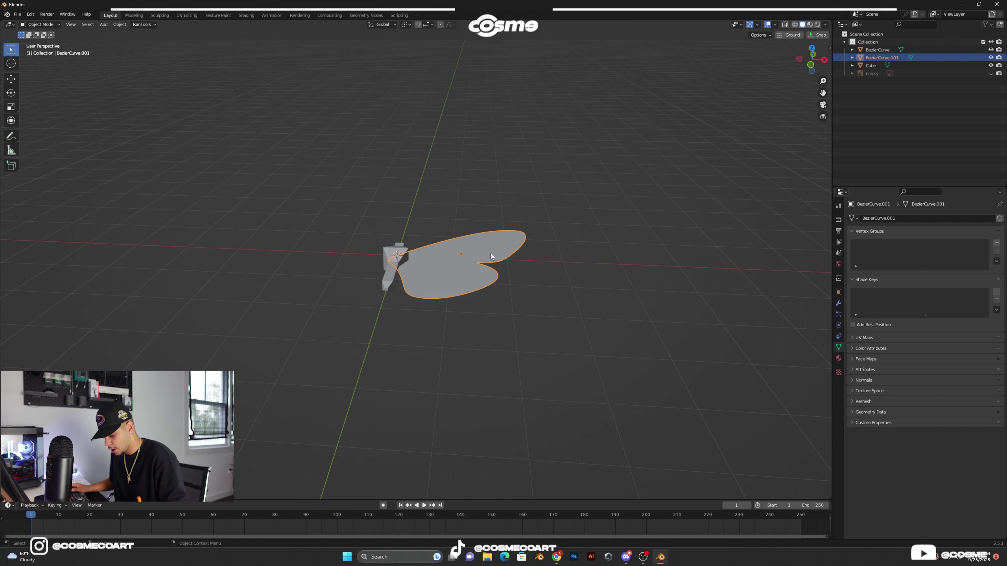
Rotate the duplicated wing 180 degrees around the Y axis so it mirrors the original.
key(r)
key(y)
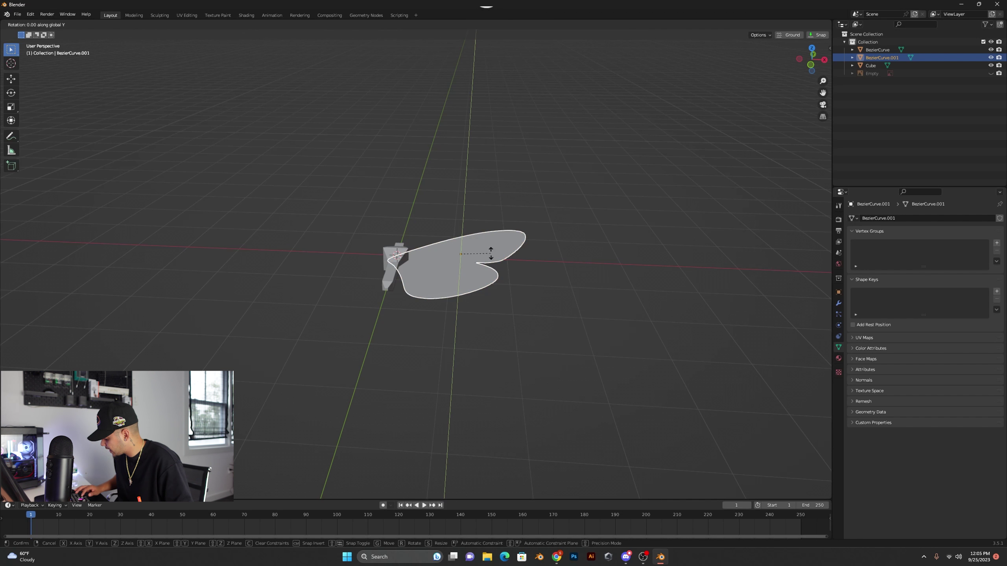
text(180)
key(Return)
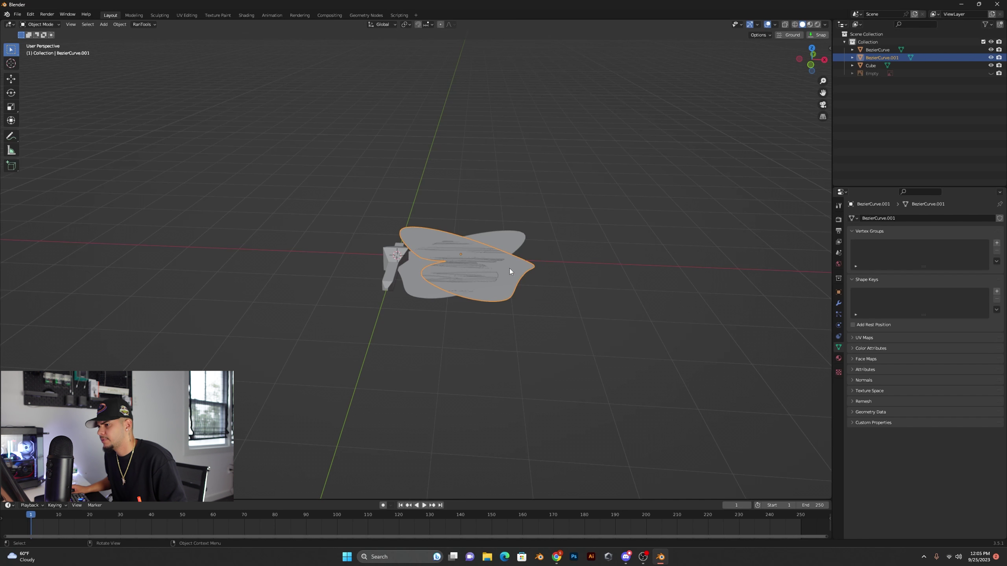
Move the mirrored wing along the X axis to the opposite side of the body.
click(603, 230)
click(531, 268)
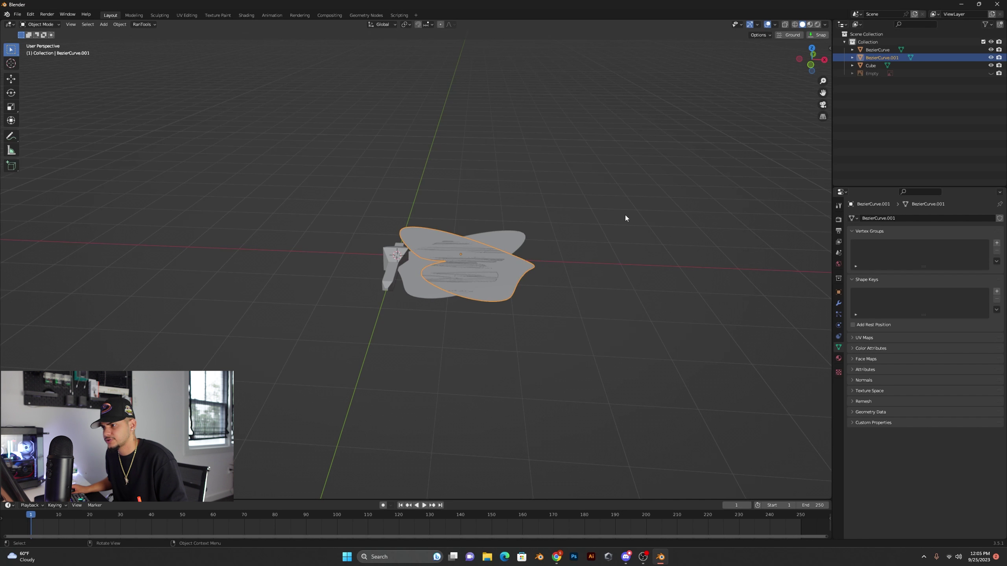
key(g)
key(x)
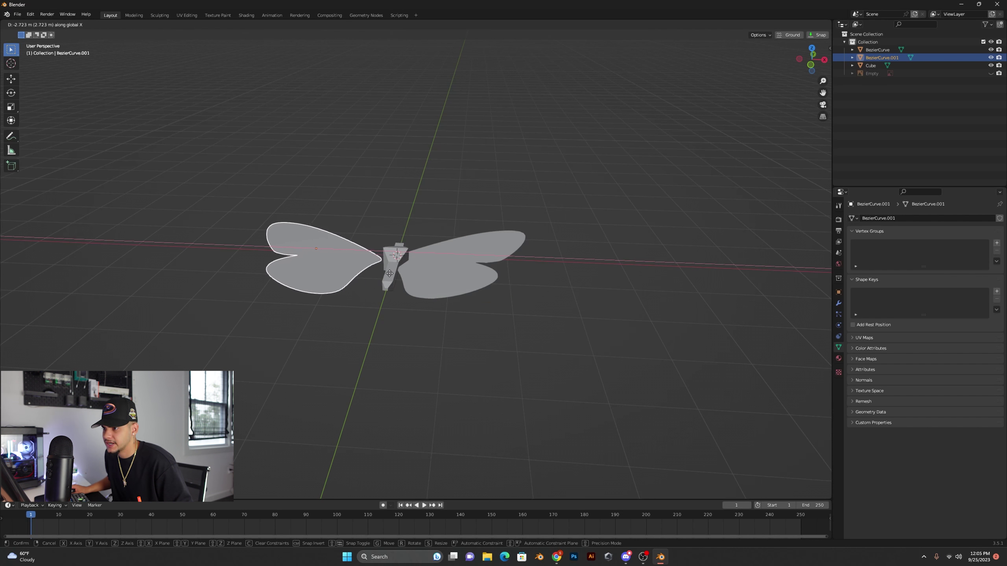
click(396, 272)
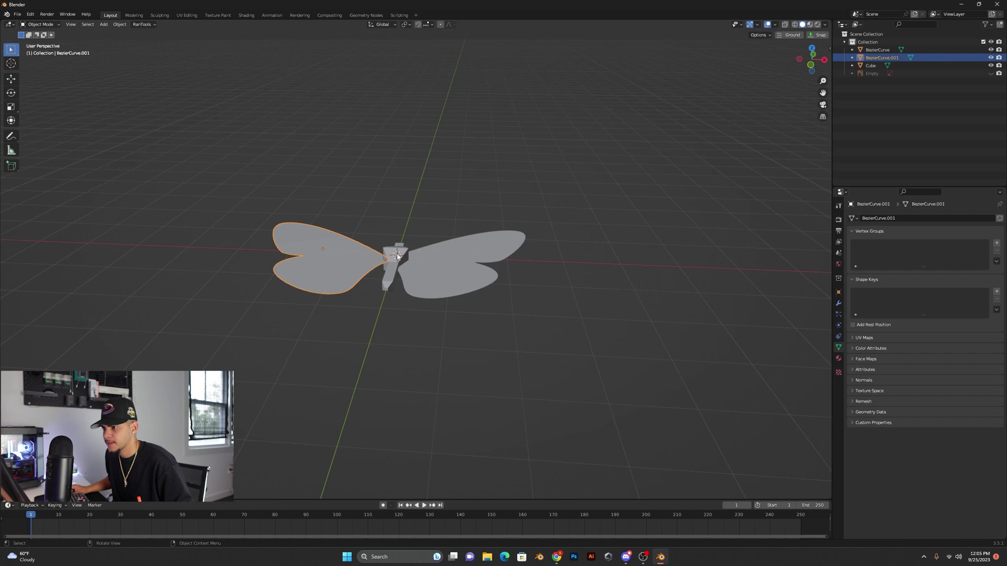
In top view, shift the mirrored wing about 0.11 m along X so its root meets the body.
middle_drag(397, 250, 402, 268)
key(KP_7)
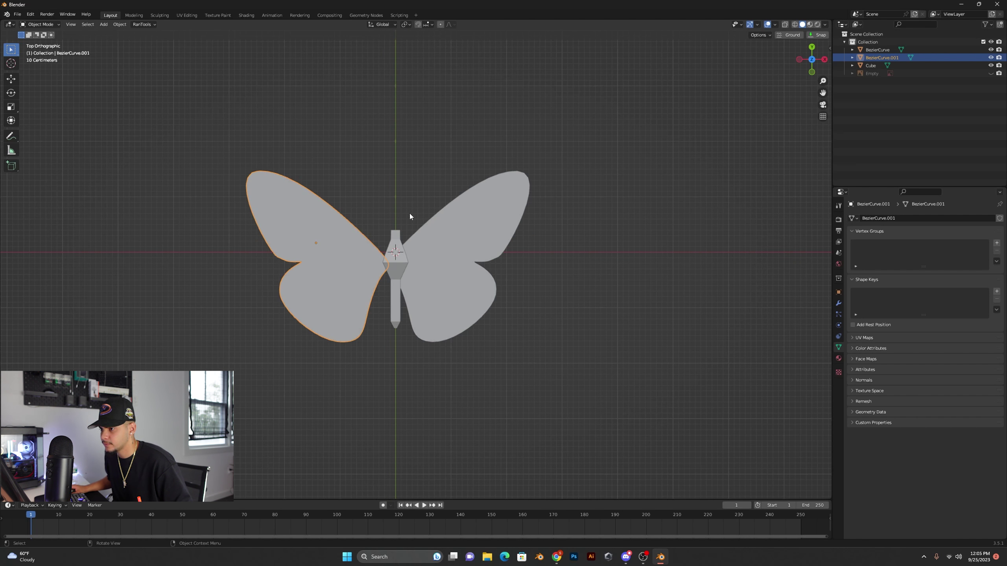
key(g)
key(x)
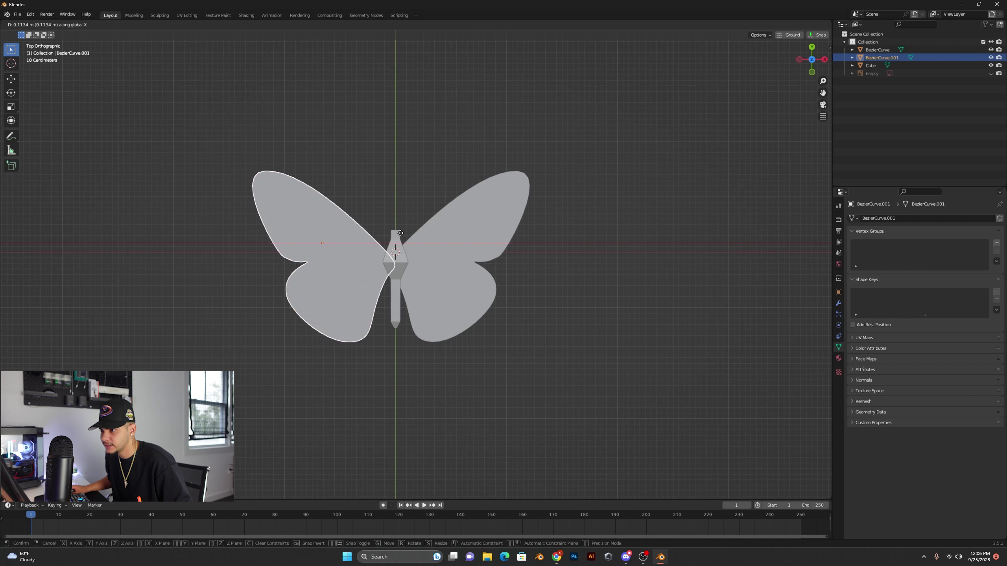
click(400, 237)
Shift the original wing about 0.16 m outward along X to match the spacing of the mirrored wing.
click(430, 252)
key(g)
key(x)
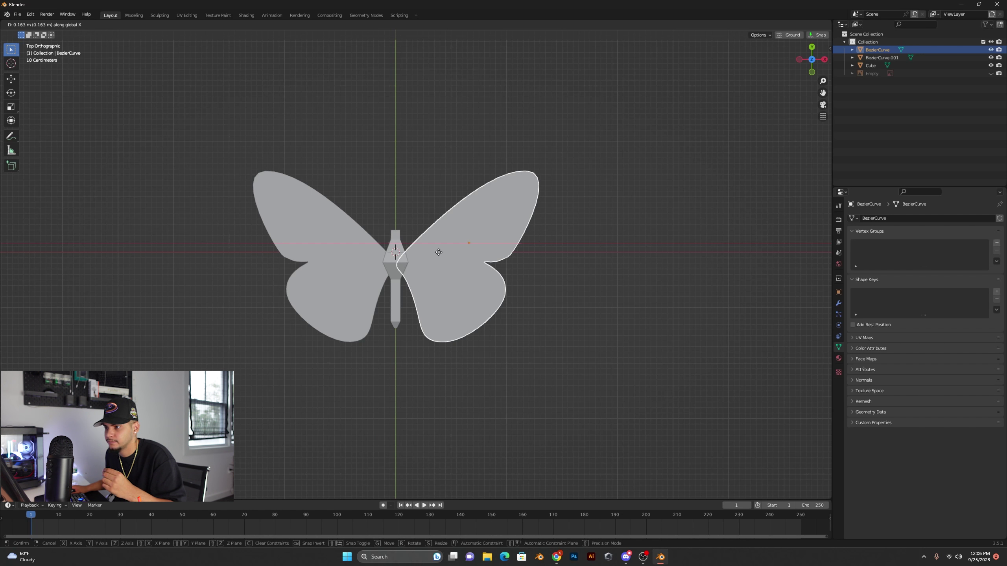
click(439, 252)
Select both wings and the body and join them into a single butterfly object.
middle_drag(345, 222, 262, 181)
key(a)
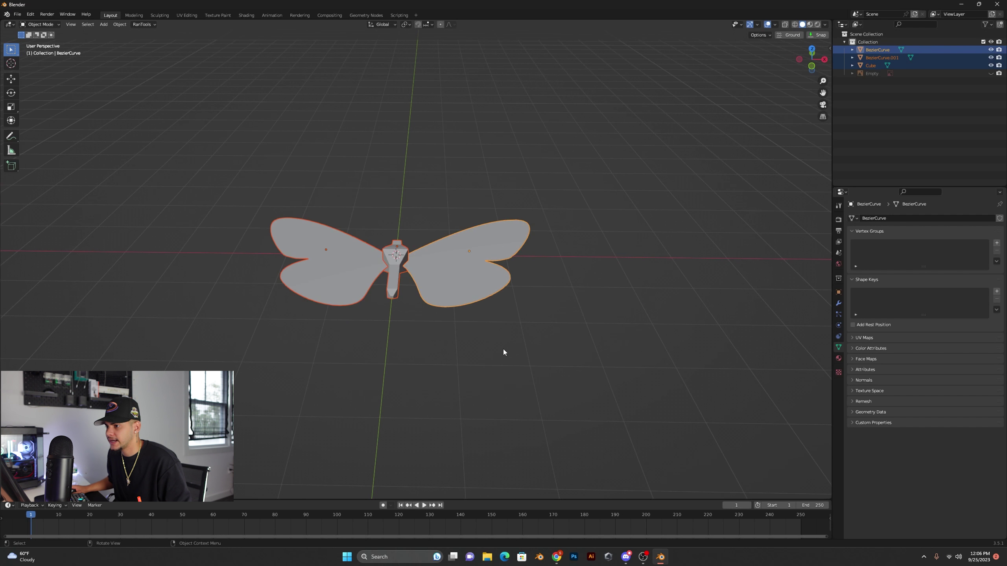
key(ctrl+j)
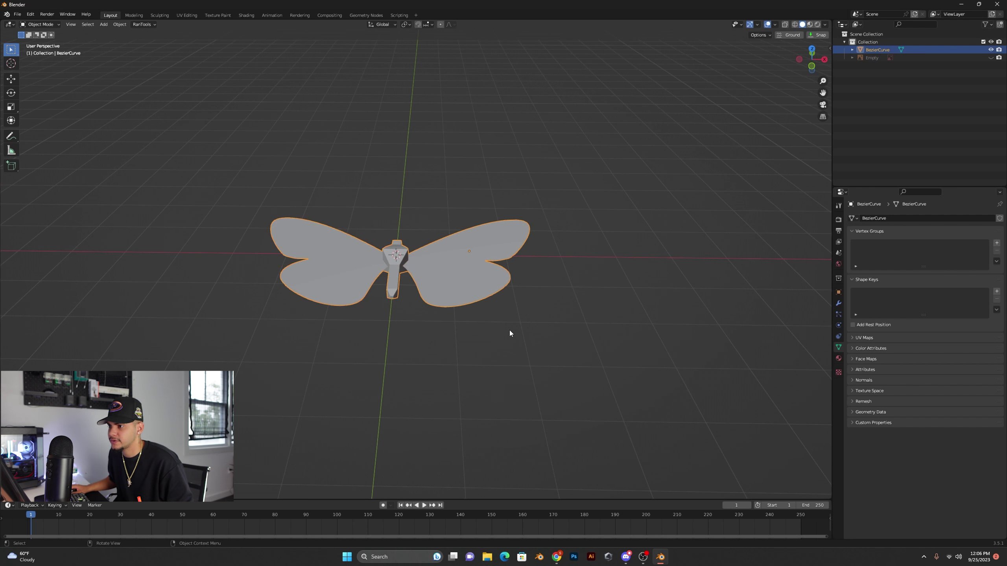
click(529, 336)
click(470, 274)
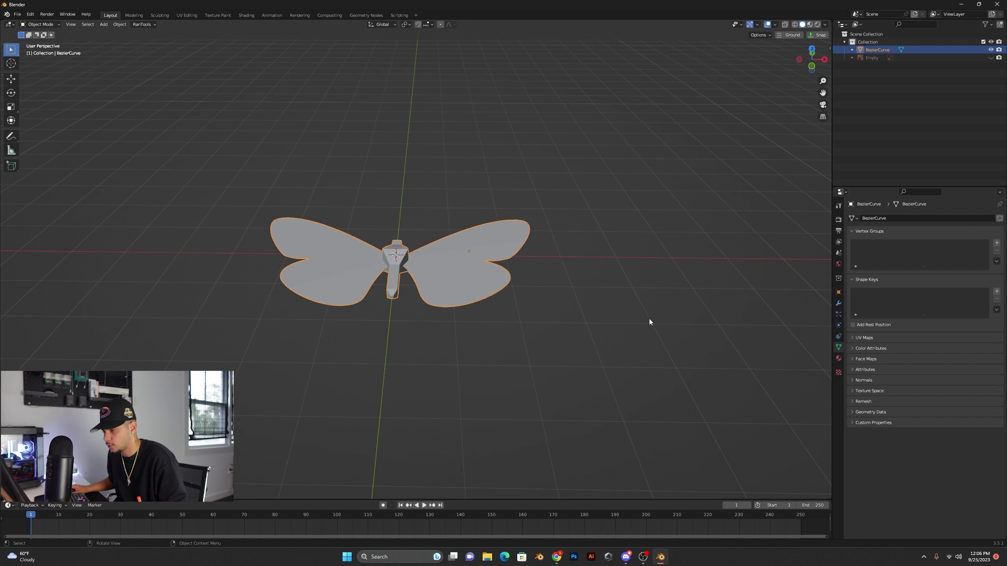
Add a basis shape key and a second shape key to the butterfly, and open the second key for mesh editing.
middle_drag(527, 321, 773, 360)
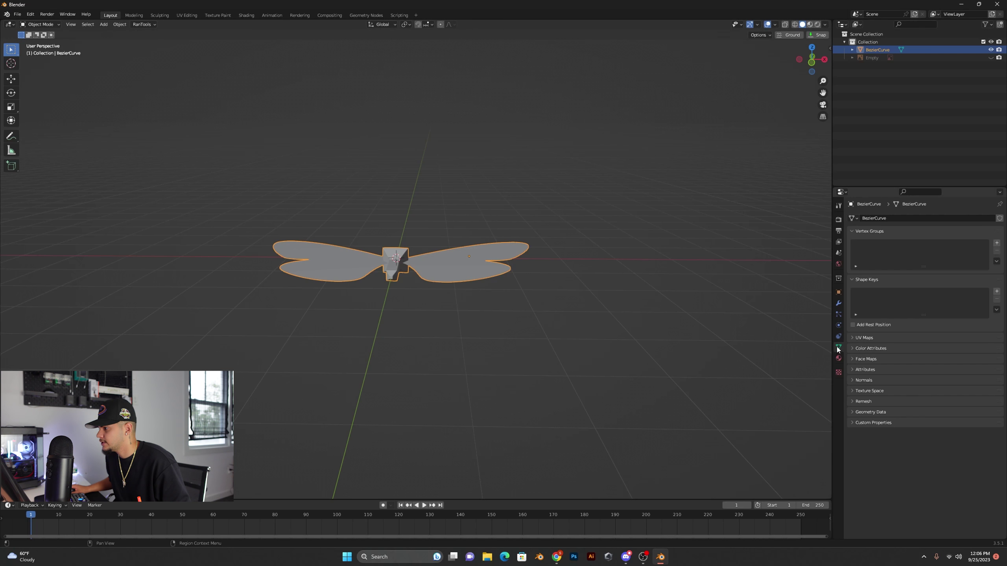
click(996, 292)
click(996, 293)
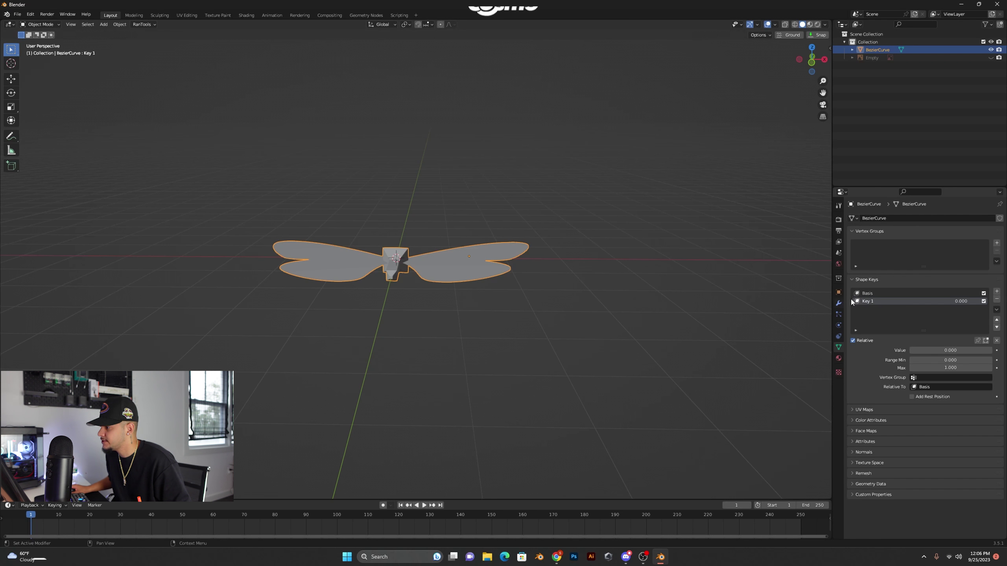
key(Tab)
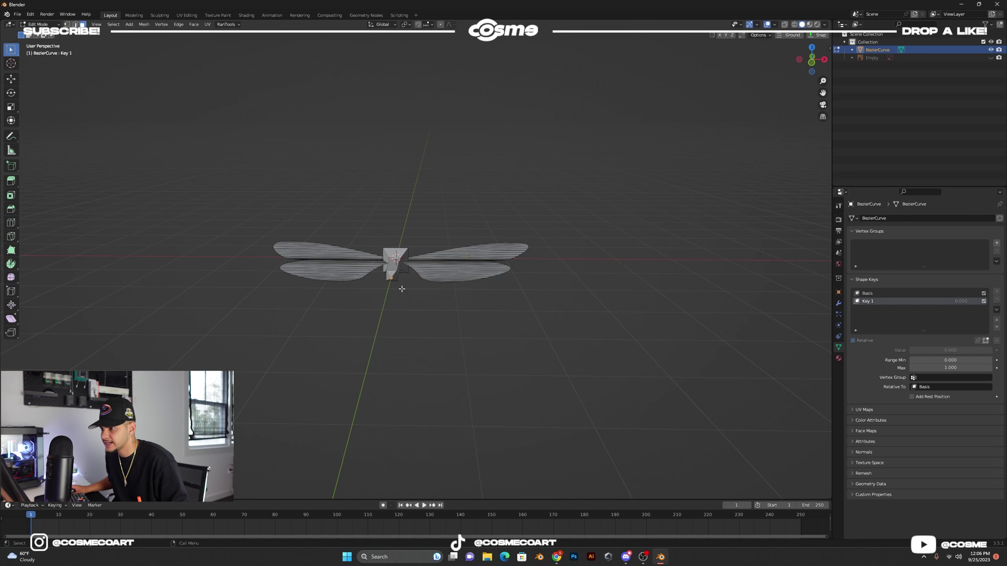
scroll(342, 326, up, 5)
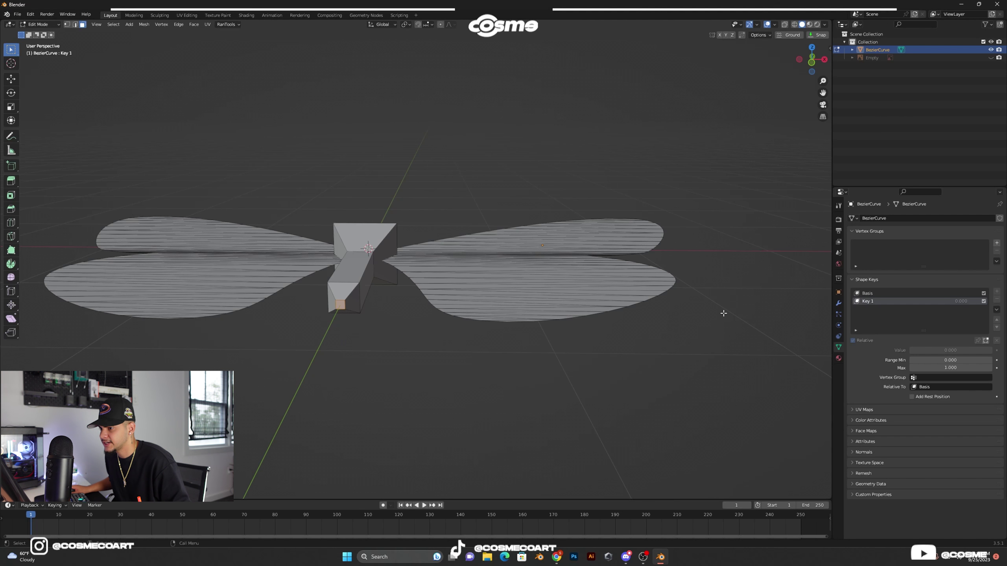
In front view, rotate the +X wing steeply upward and move it about -0.45 m in X and 1.01 m in Z to meet the body.
middle_drag(387, 281, 471, 262)
scroll(452, 252, down, 3)
key(l)
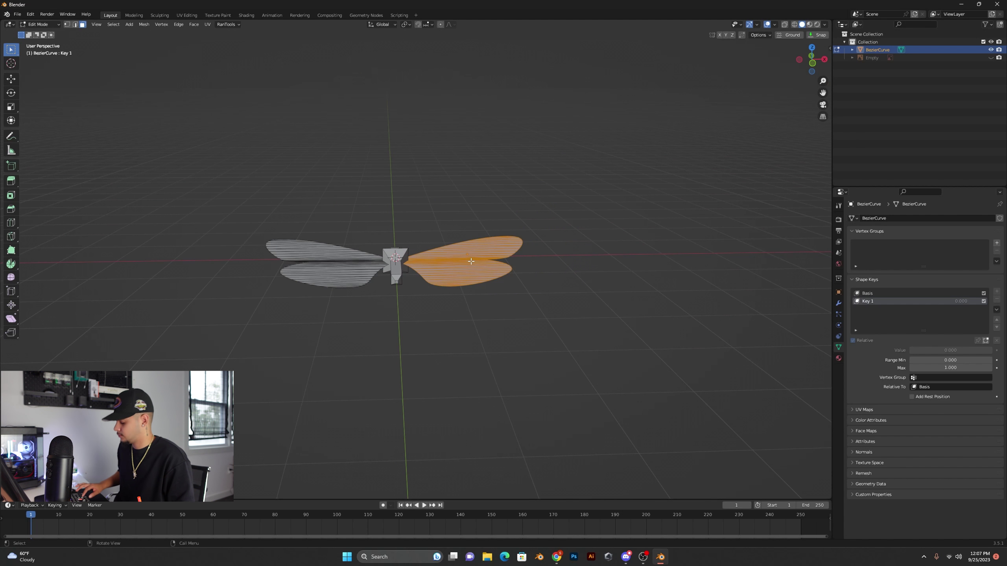
key(KP_1)
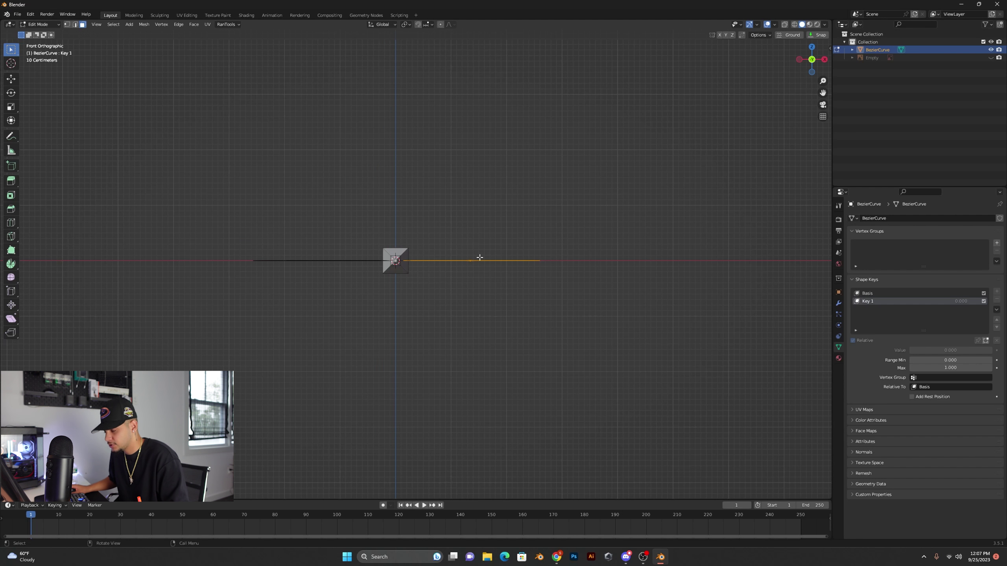
key(r)
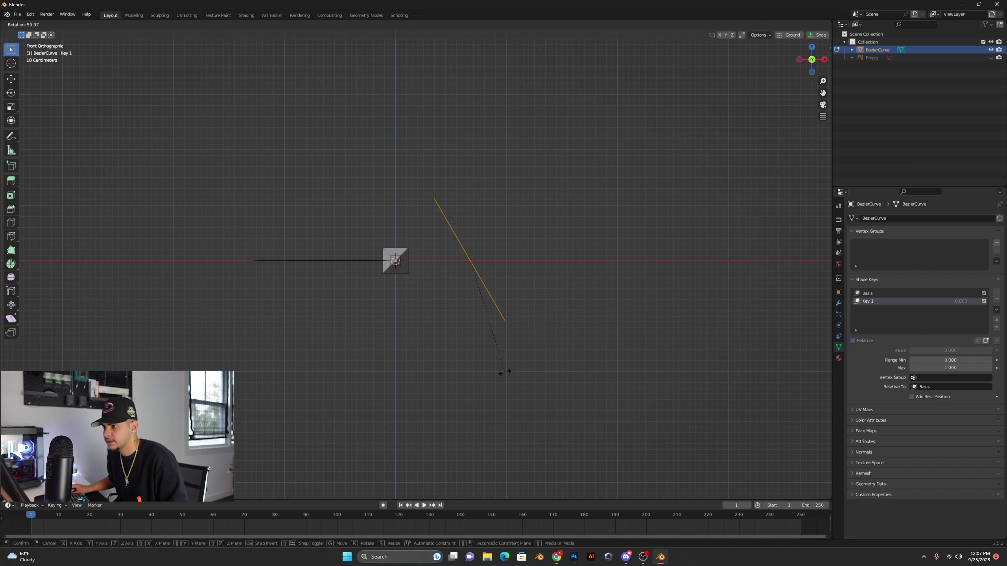
click(534, 204)
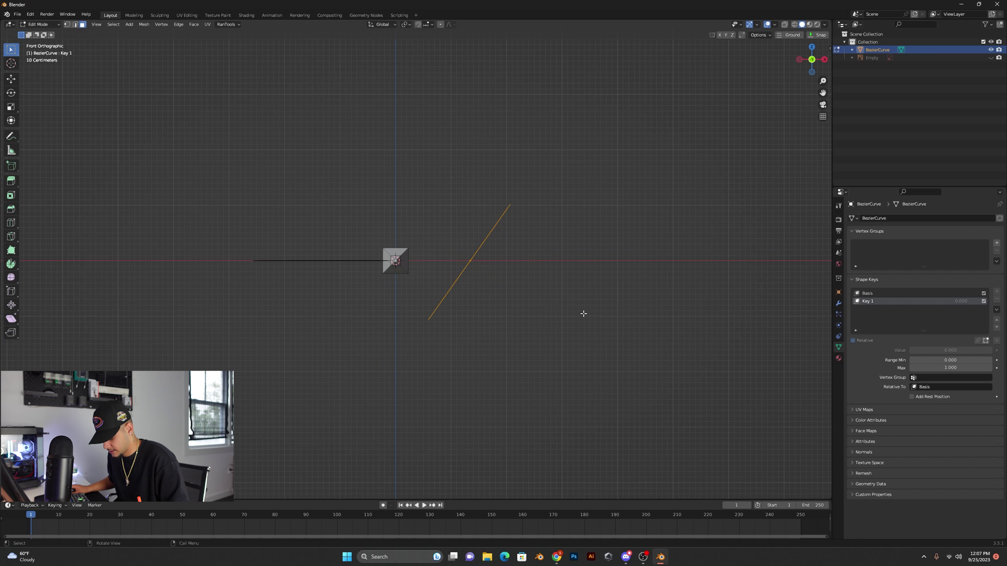
key(g)
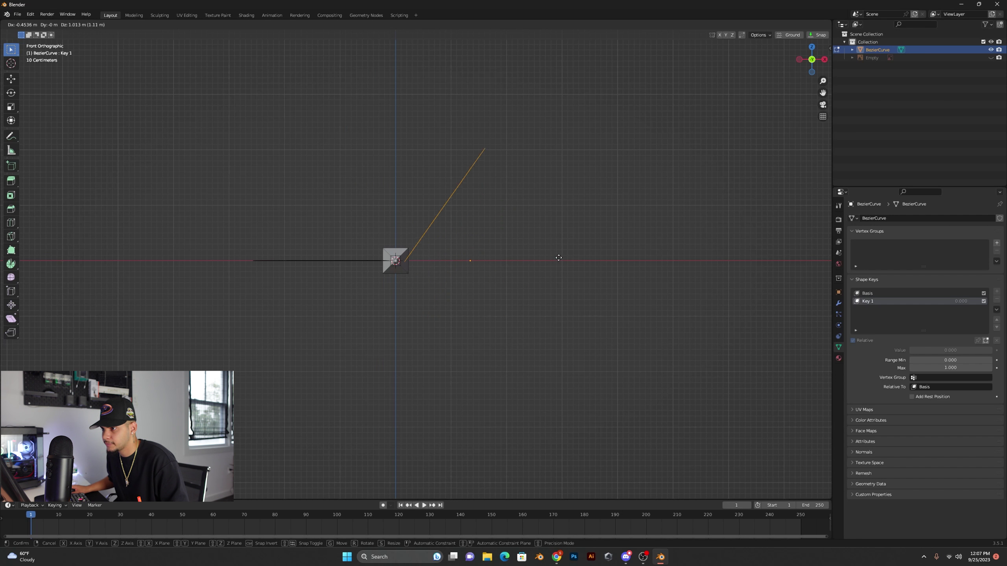
click(559, 258)
In front view, rotate the -X wing steeply upward and move it so its root meets the body.
middle_drag(461, 248, 349, 230)
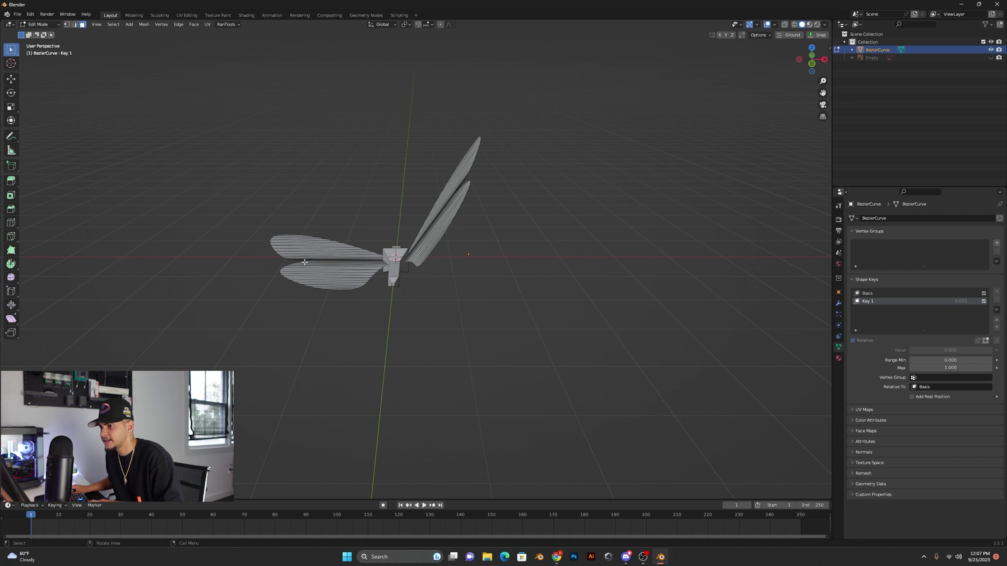
key(l)
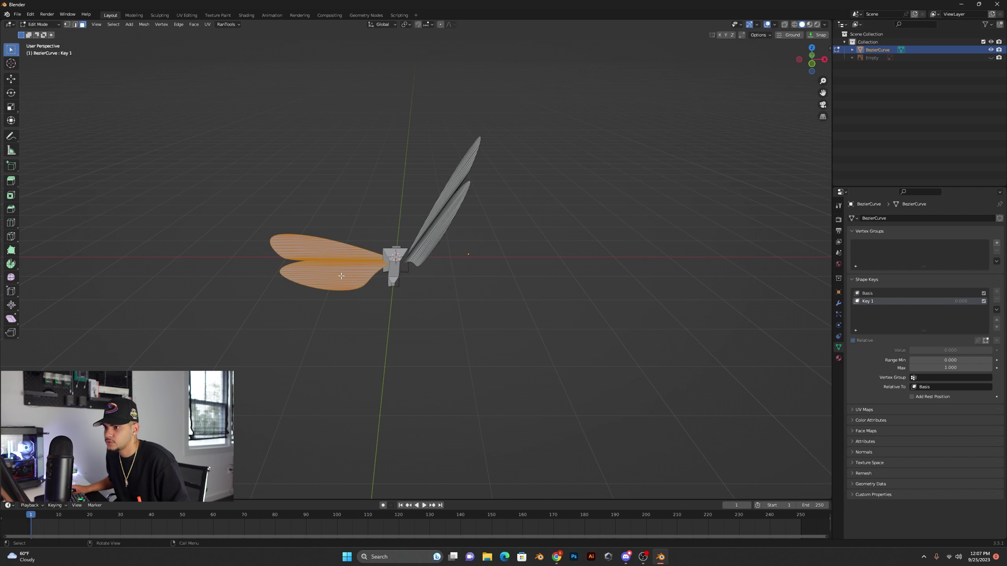
middle_drag(349, 349, 396, 331)
key(KP_1)
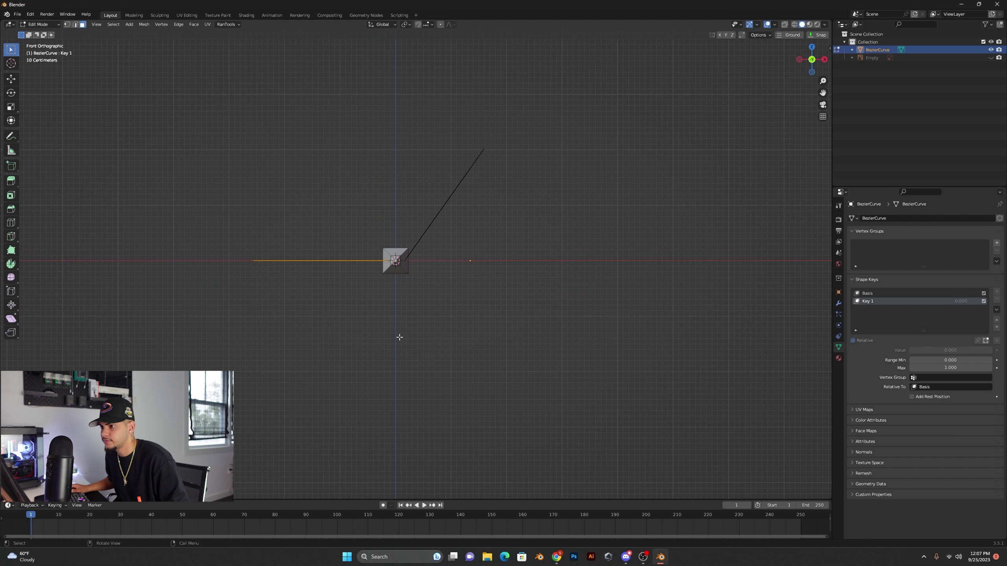
key(r)
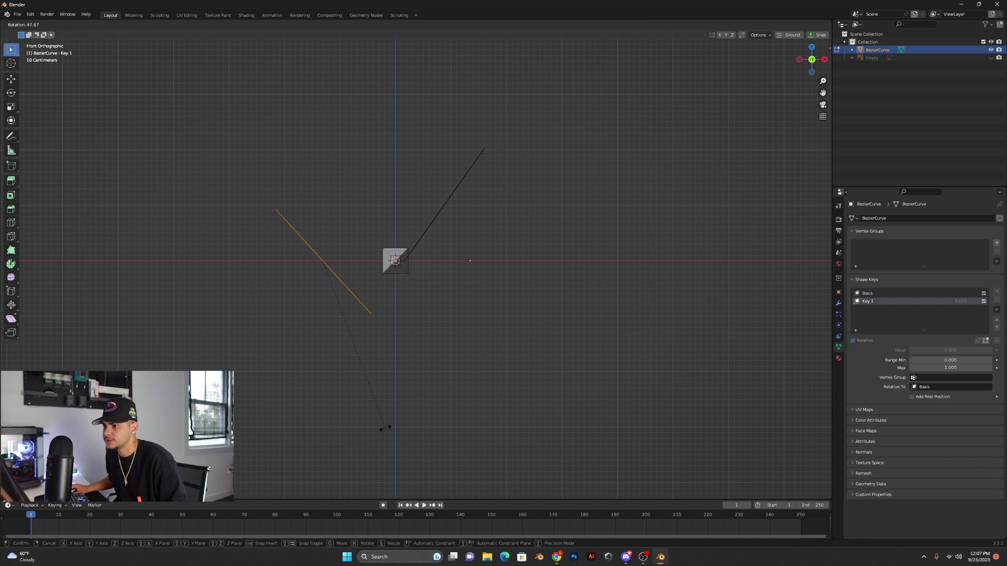
click(312, 439)
key(g)
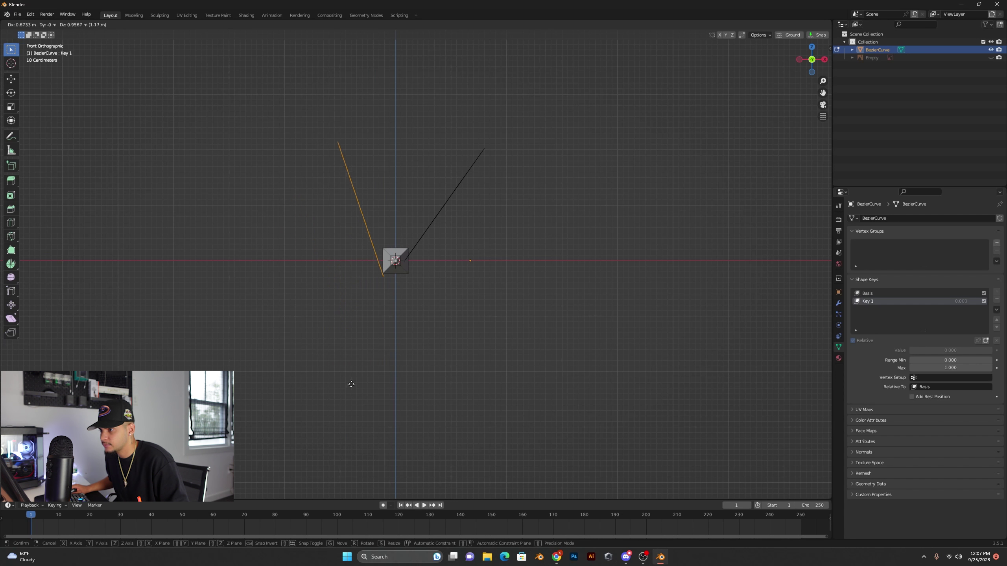
click(353, 373)
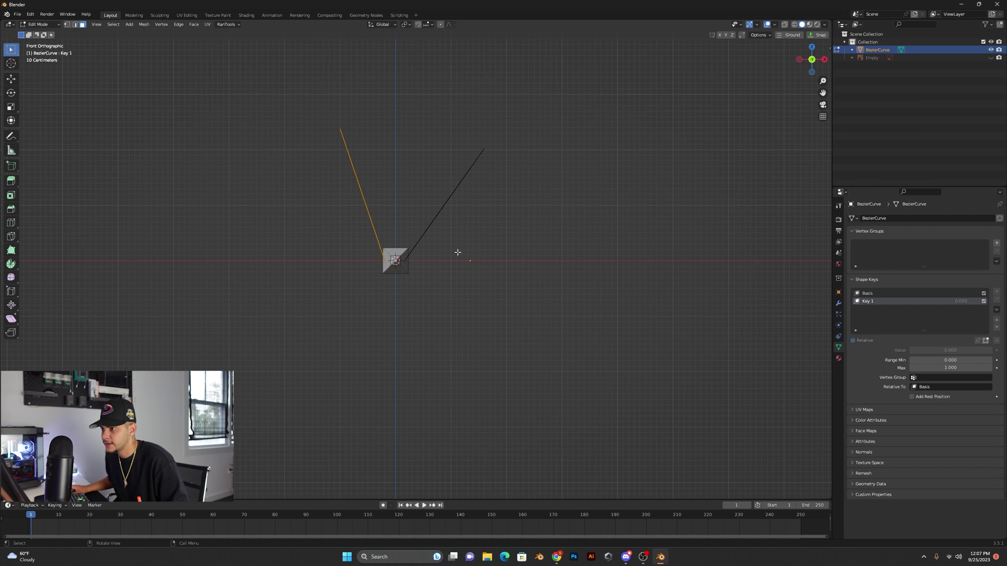
Rotate the +X wing more upright to match the opposite wing, move its root back to the body, and finish mesh editing.
middle_drag(457, 252, 521, 253)
key(l)
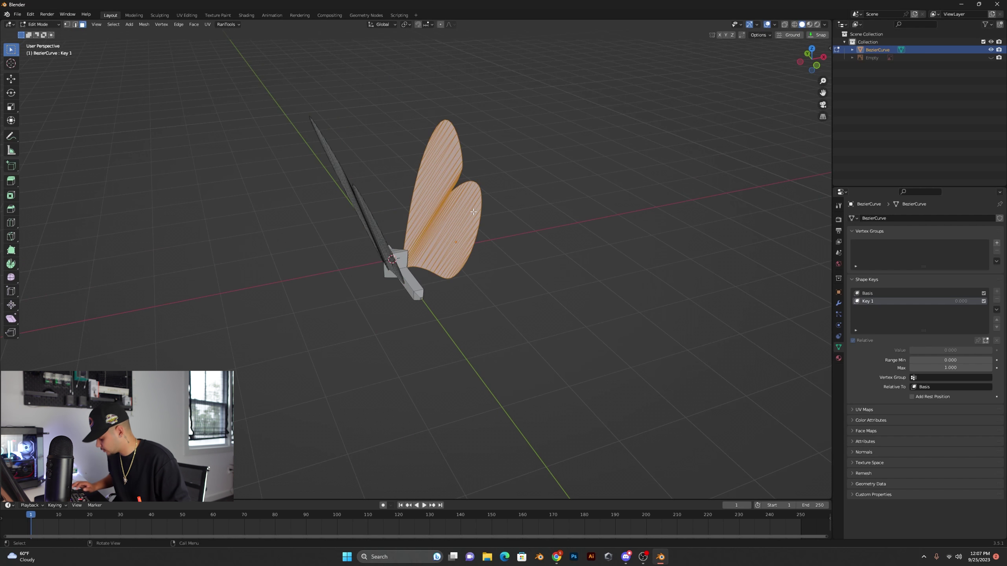
key(KP_1)
key(r)
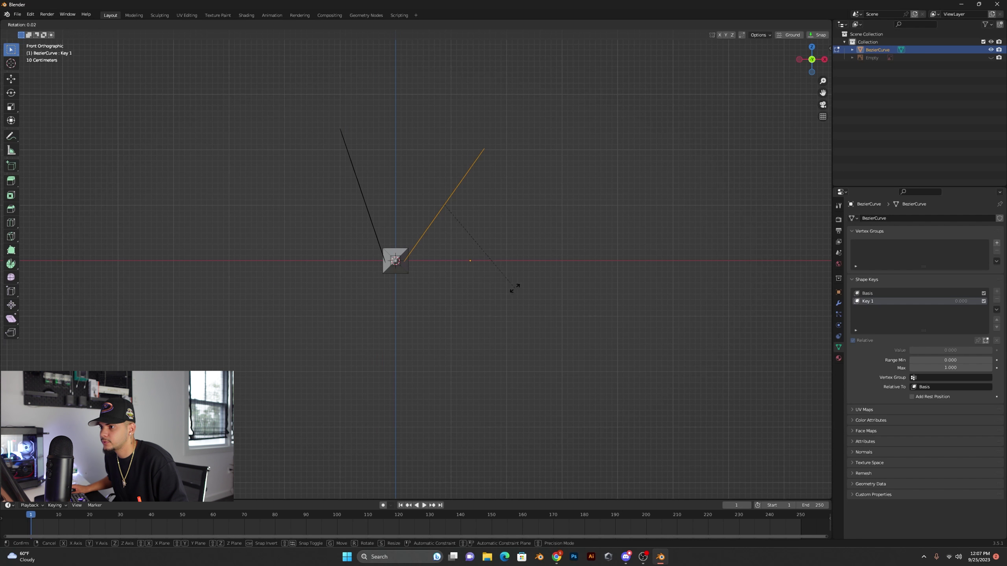
click(501, 249)
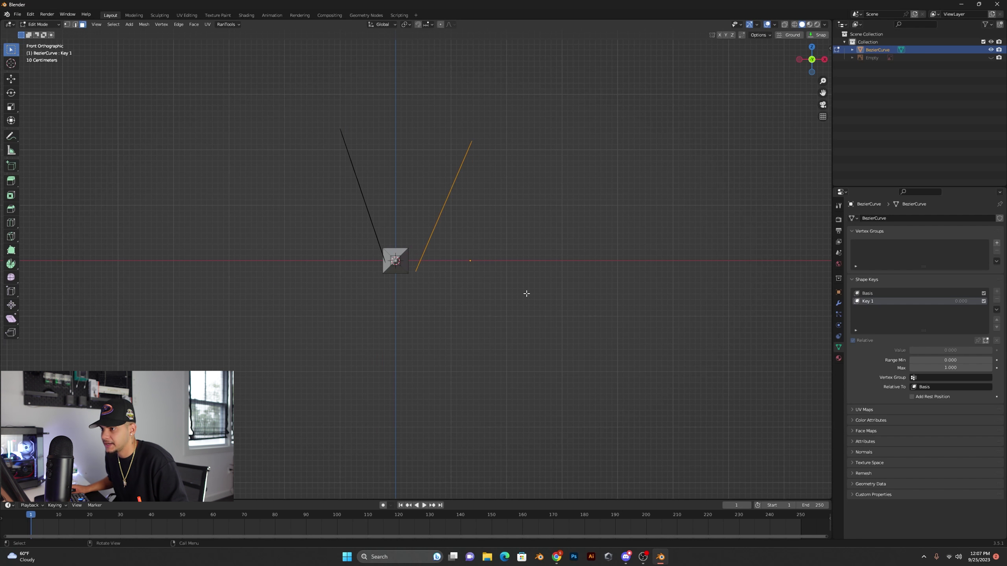
key(g)
click(514, 286)
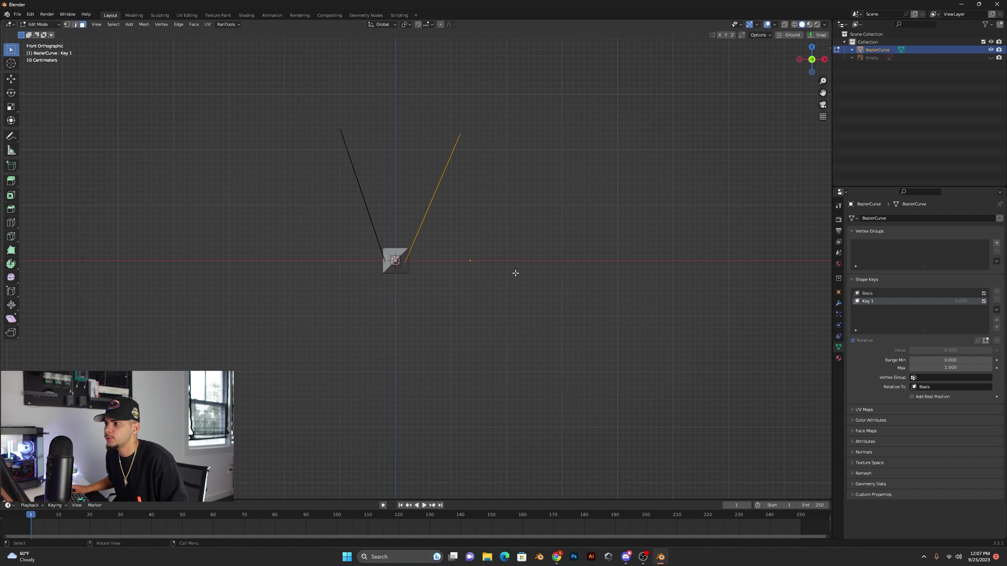
middle_drag(520, 271, 518, 288)
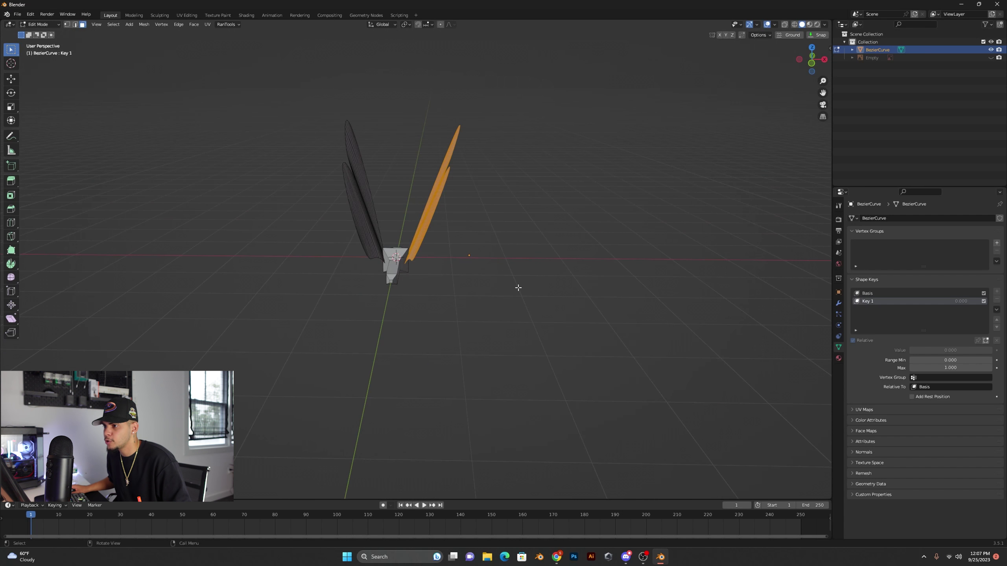
key(Tab)
click(559, 323)
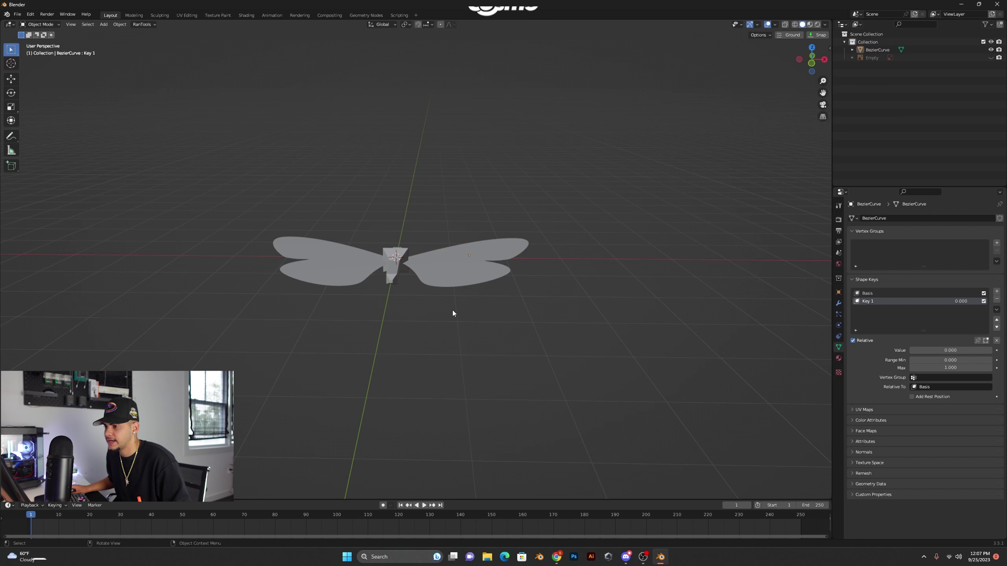
Test the wing motion with the Key 1 value, return it to 0, and keyframe it at frame 1.
middle_drag(368, 276, 384, 287)
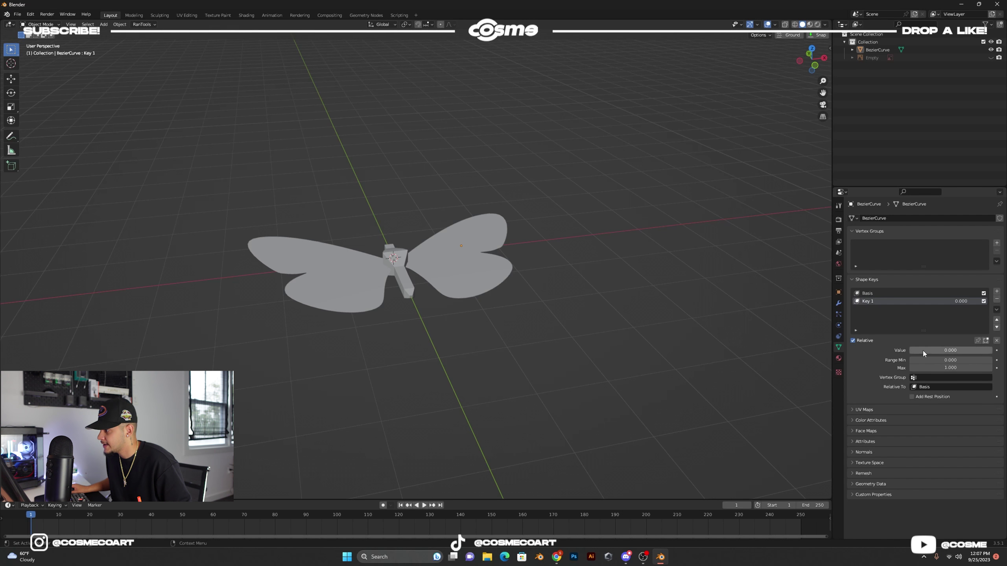
mouse_move(923, 351)
mouse_down()
mouse_move(983, 351)
mouse_move(909, 349)
mouse_up()
middle_drag(630, 297, 623, 297)
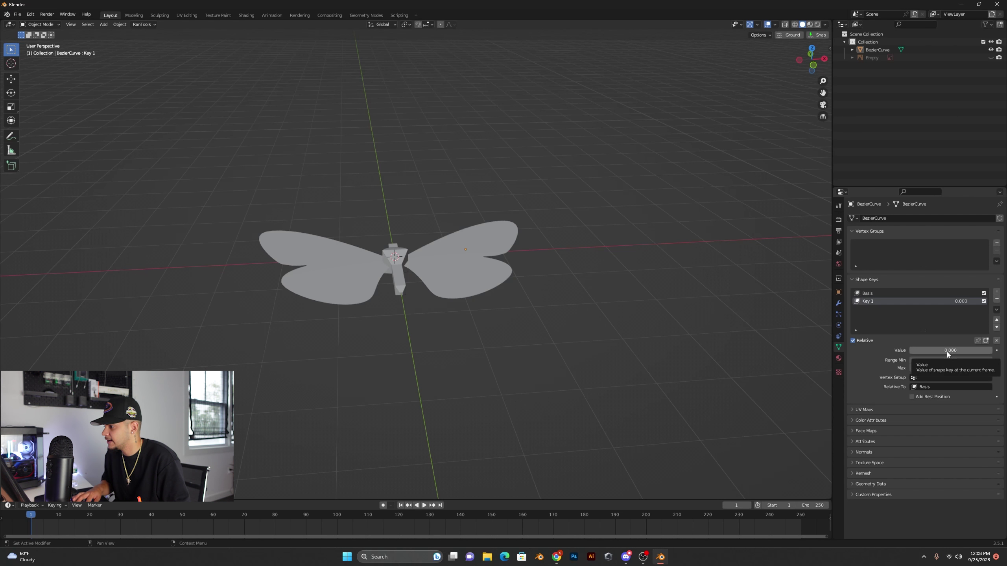
key(i)
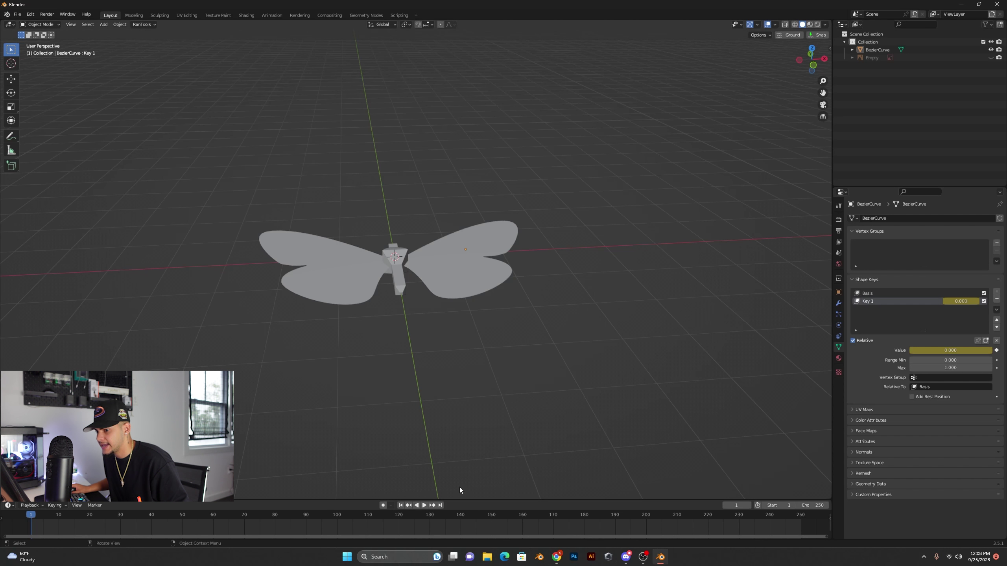
Enlarge the timeline area and change it to the Graph Editor.
drag(136, 503, 135, 412)
click(9, 416)
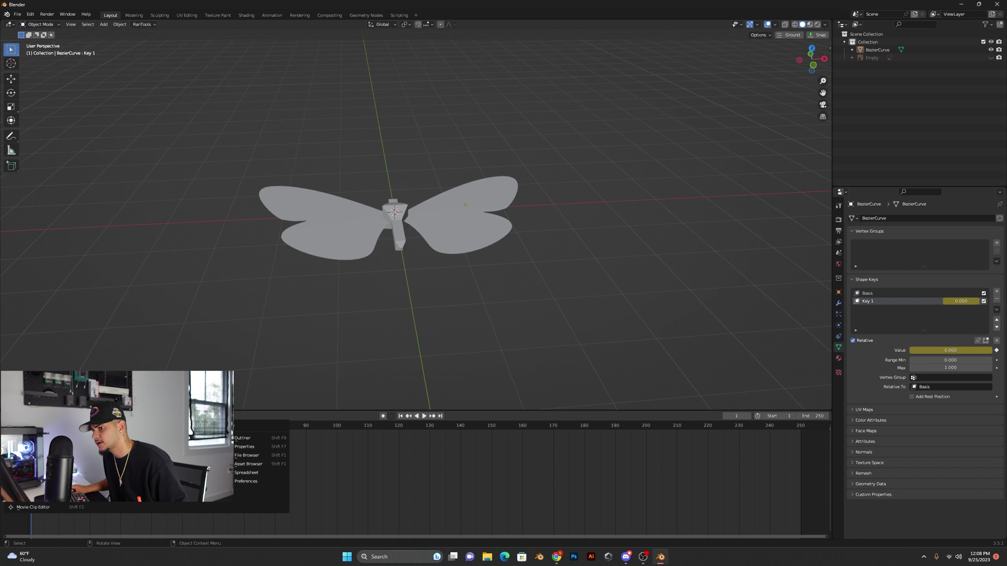
click(110, 455)
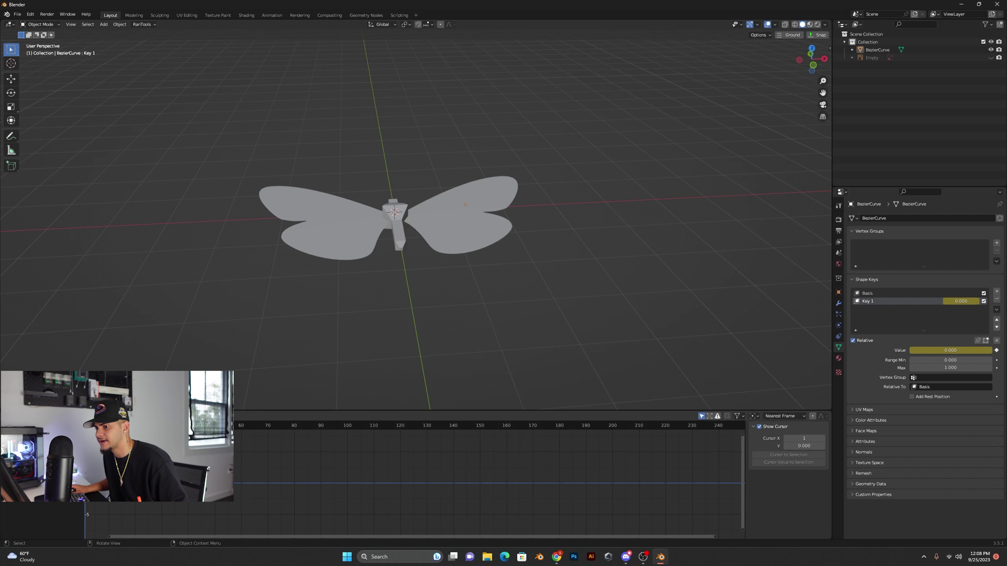
Select the butterfly and add a Noise modifier to its Key 1 value curve.
click(340, 229)
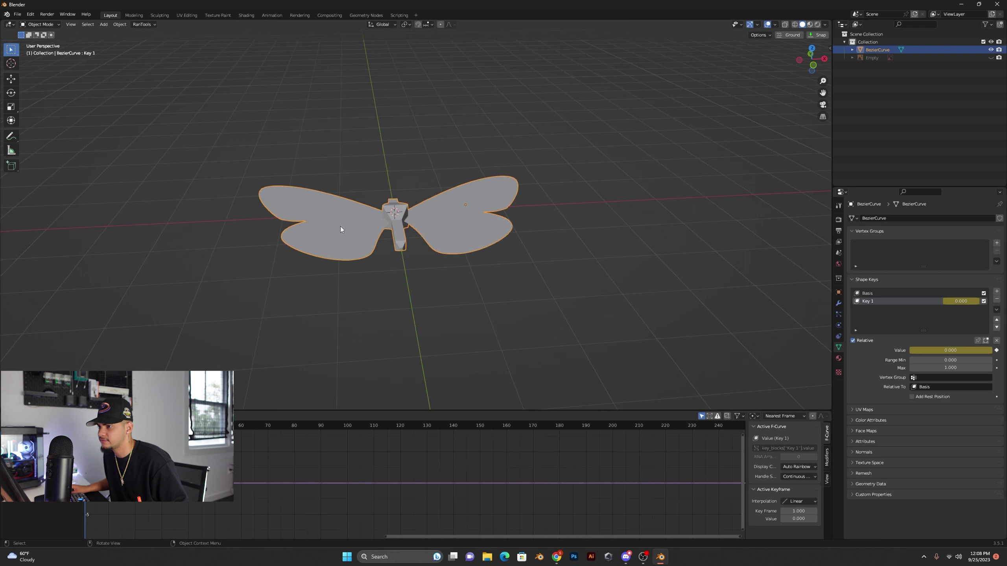
click(827, 460)
click(774, 429)
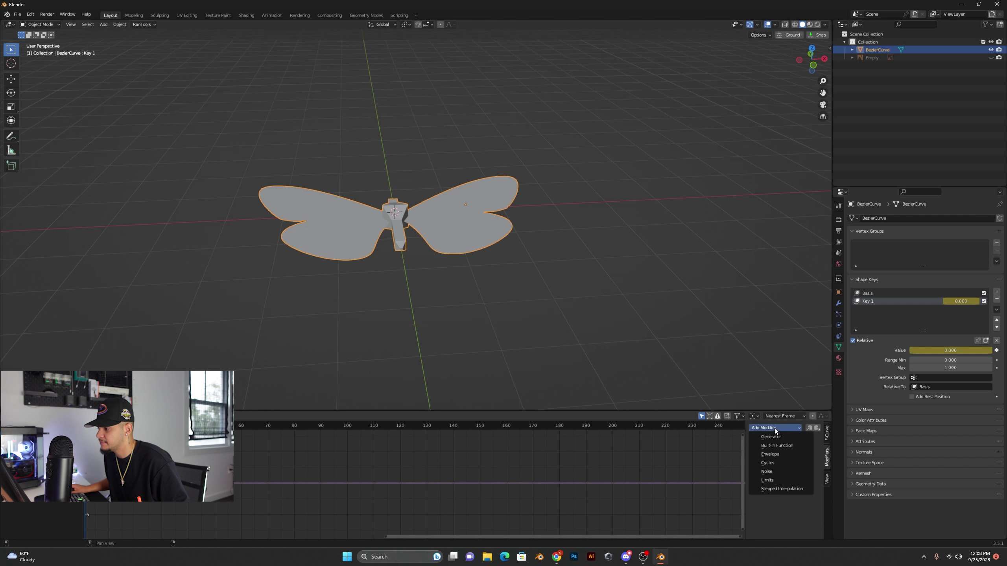
click(777, 472)
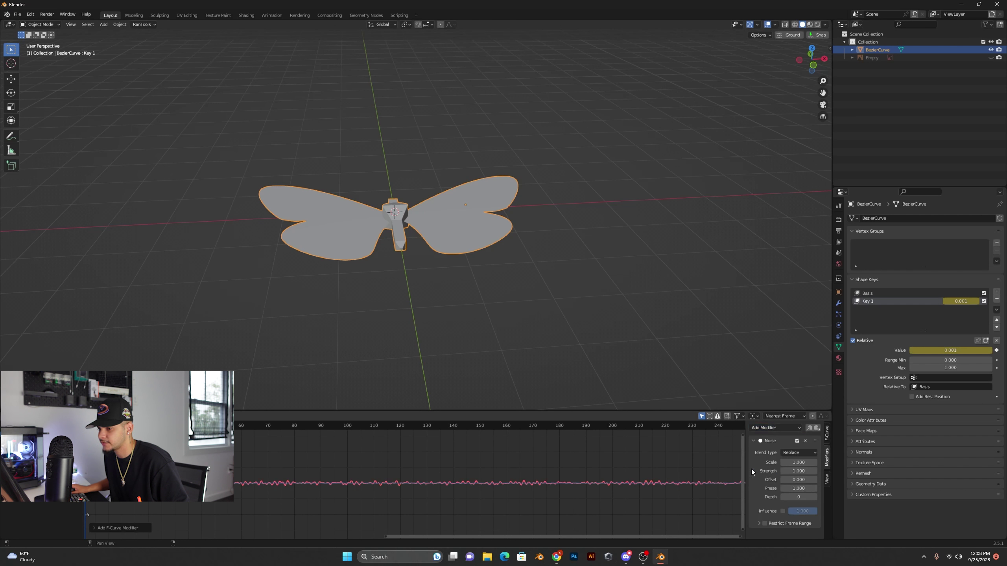
Set the Noise modifier's strength to 75 and play back the wing flapping.
click(797, 471)
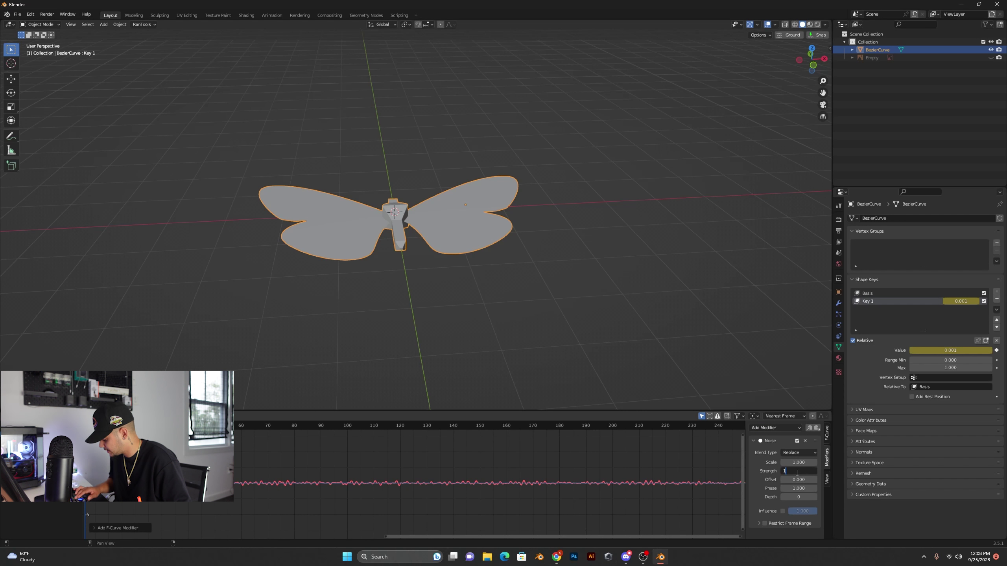
key(BackSpace)
text(75)
key(Return)
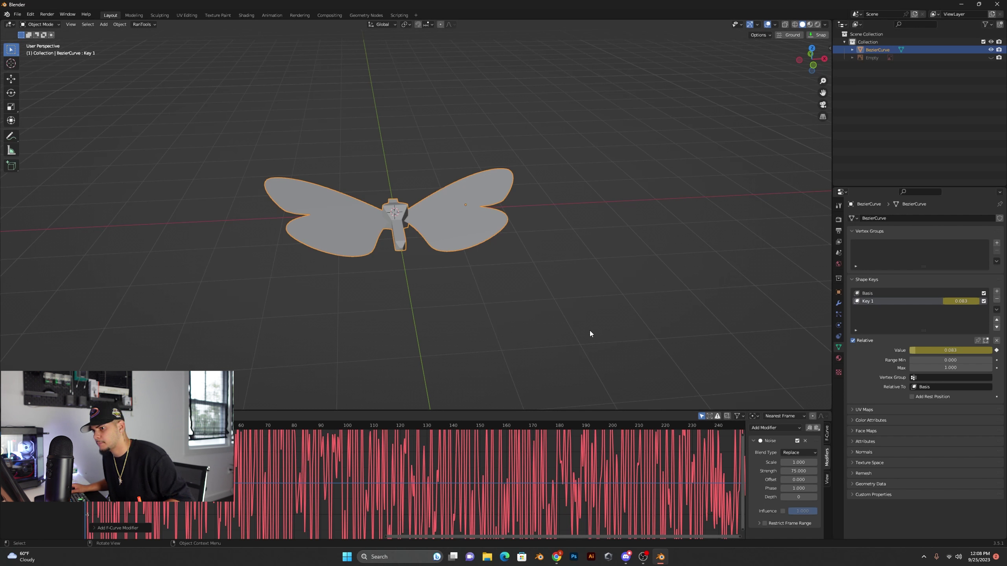
key(space)
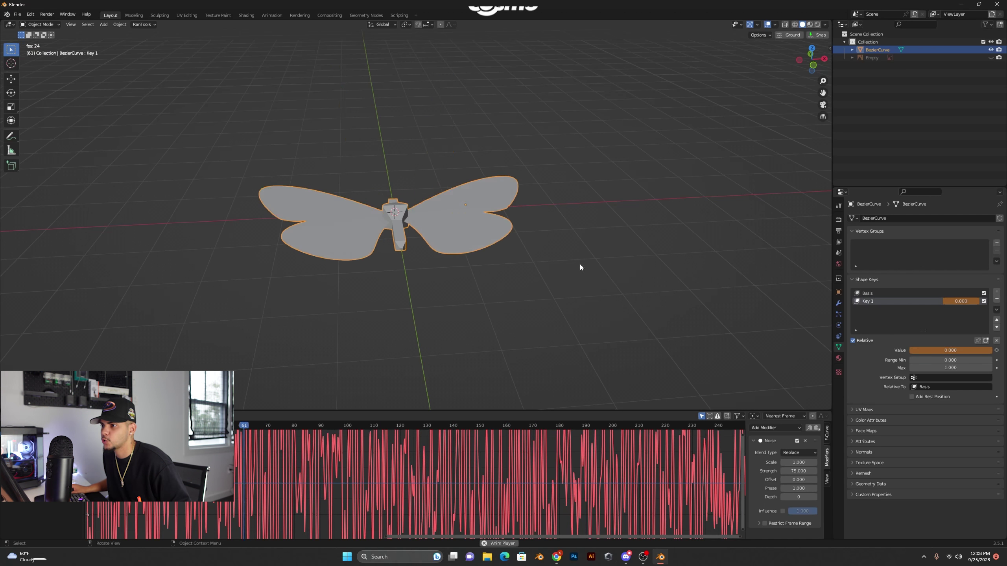
key(space)
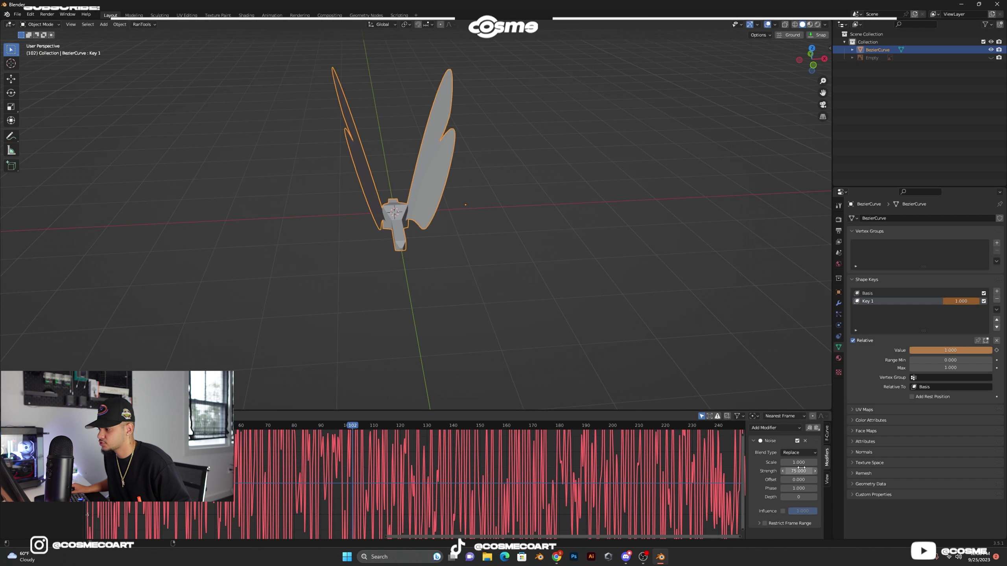
key(space)
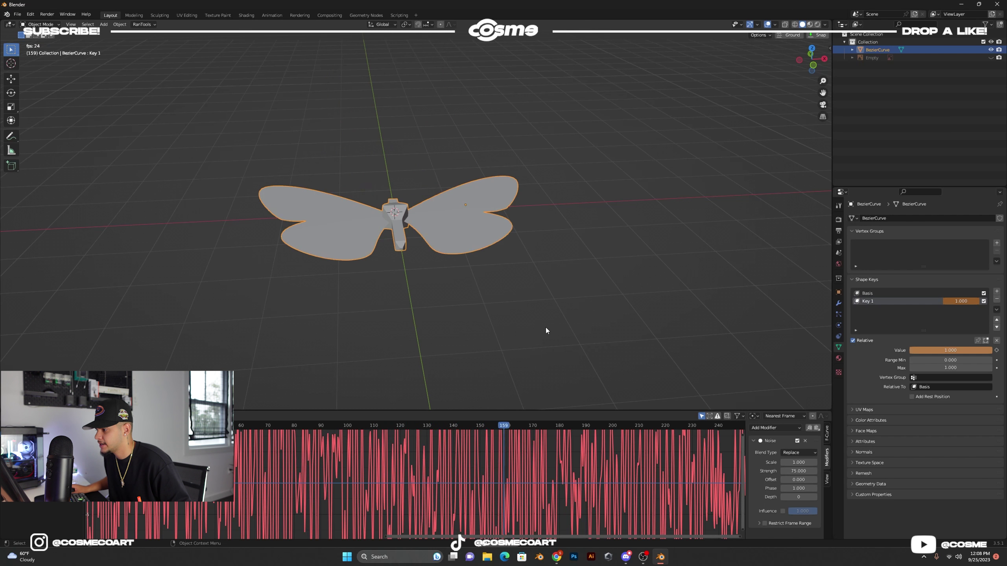
key(space)
Set the Noise modifier's scale to 0.5 and play the animation again to check the flapping speed.
click(798, 463)
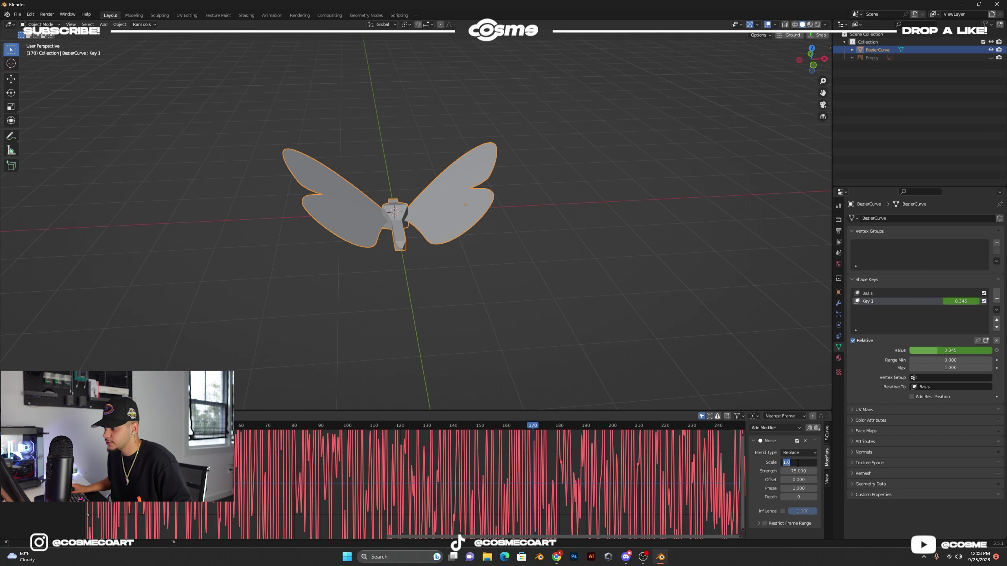
key(BackSpace)
text(.5)
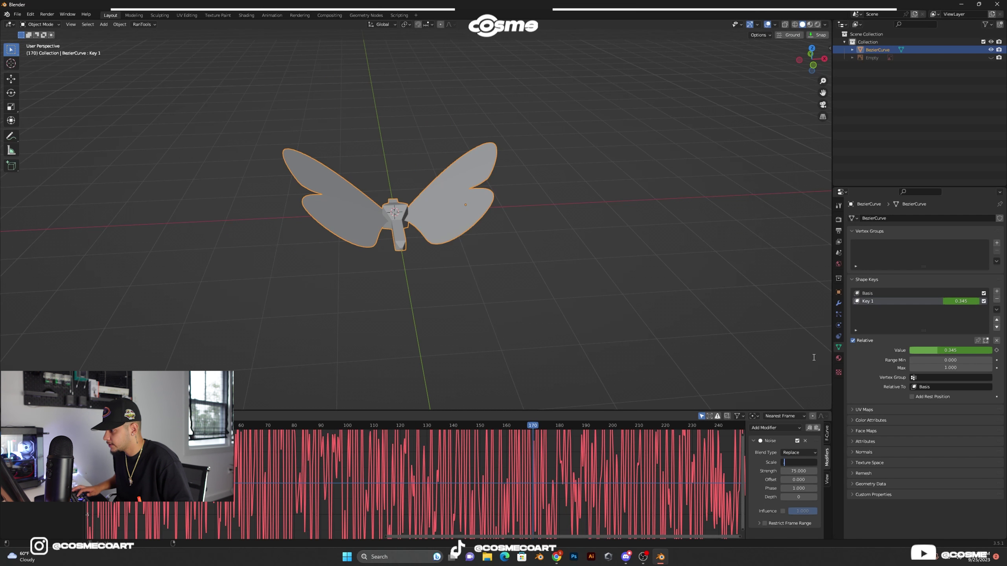
key(Return)
key(space)
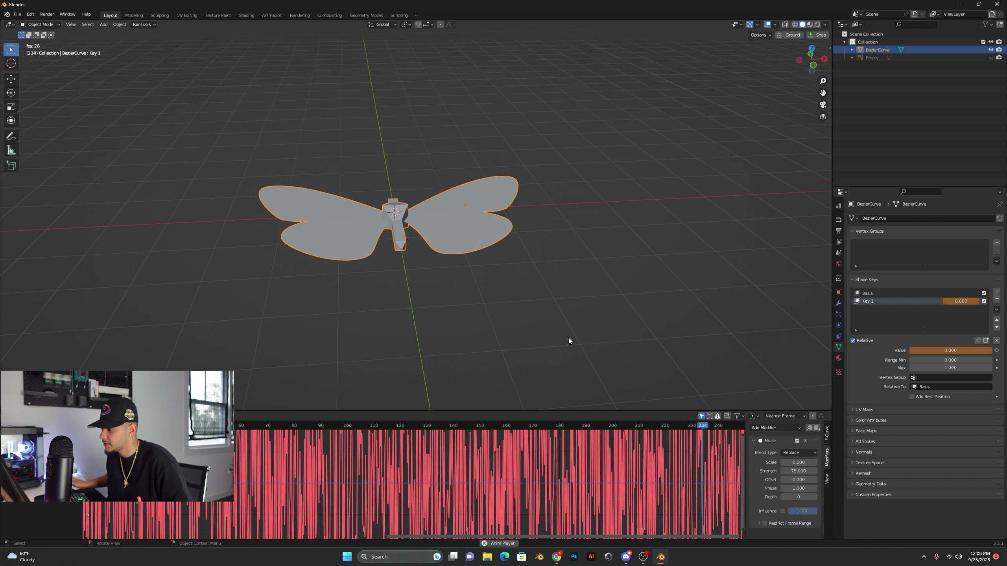
key(space)
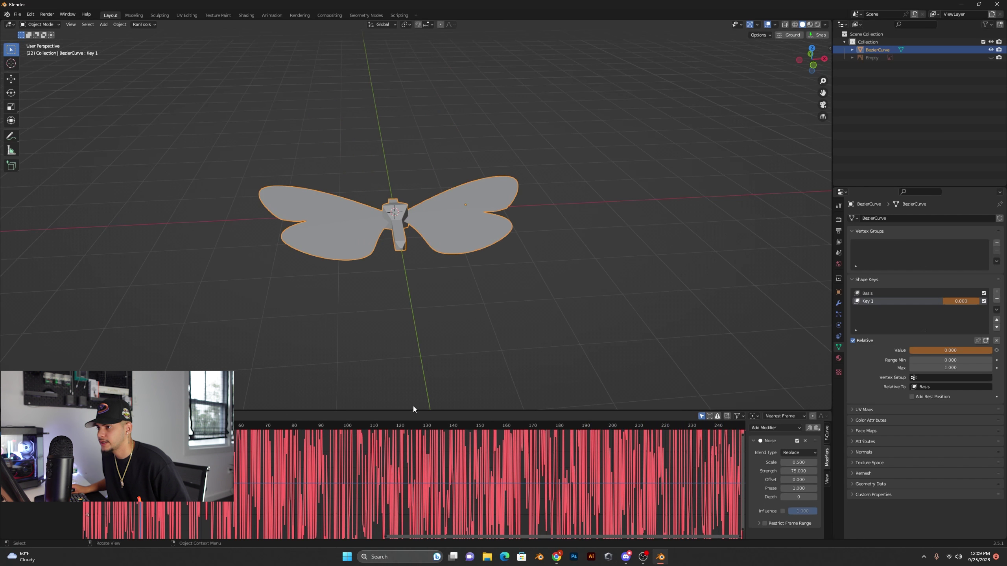
In top view, place a duplicate of the butterfly beyond the original, scaled to about 0.66, with its Noise modifier offset at 3.8.
scroll(396, 288, down, 2)
middle_drag(396, 288, 395, 292)
key(KP_7)
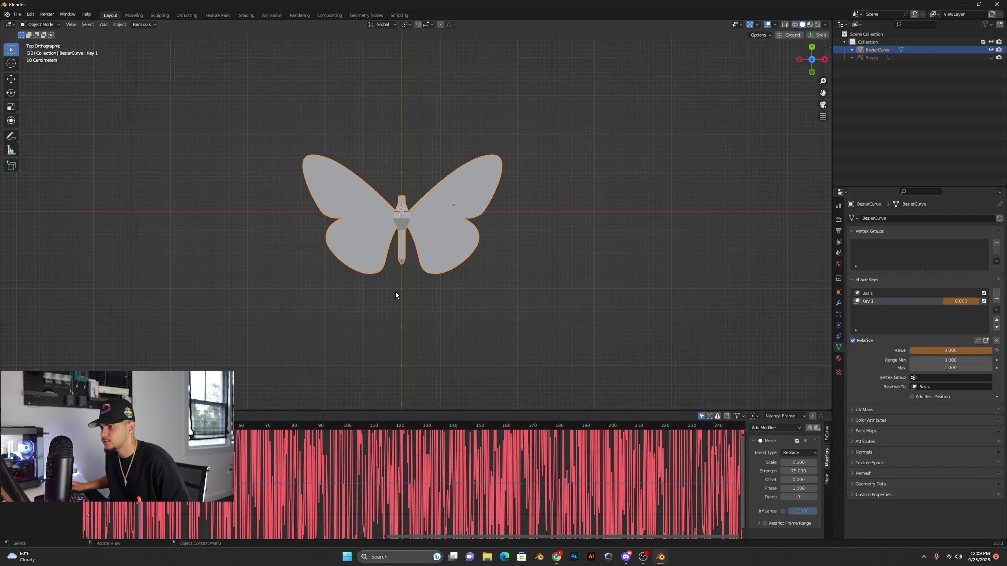
key(shift+d)
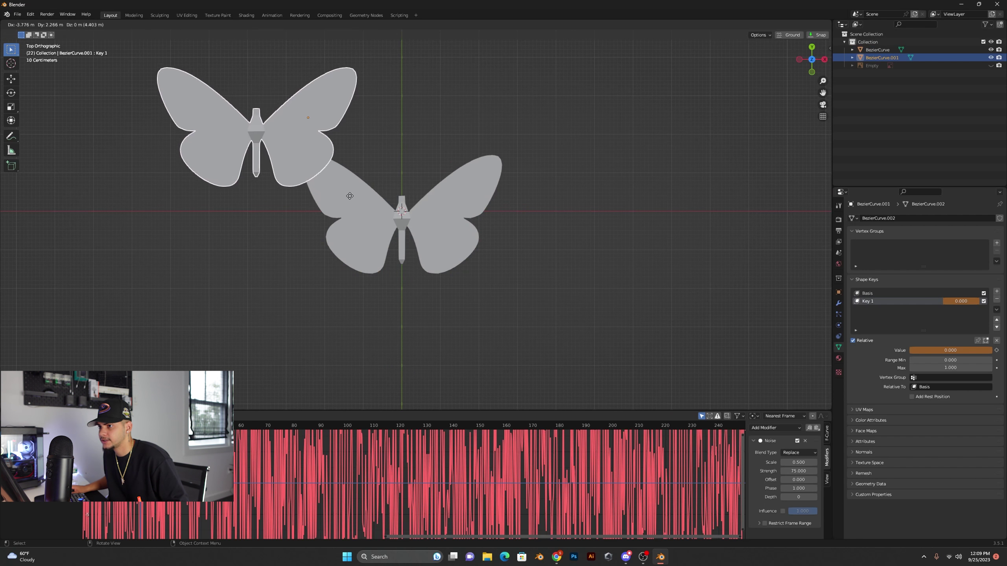
click(389, 163)
key(s)
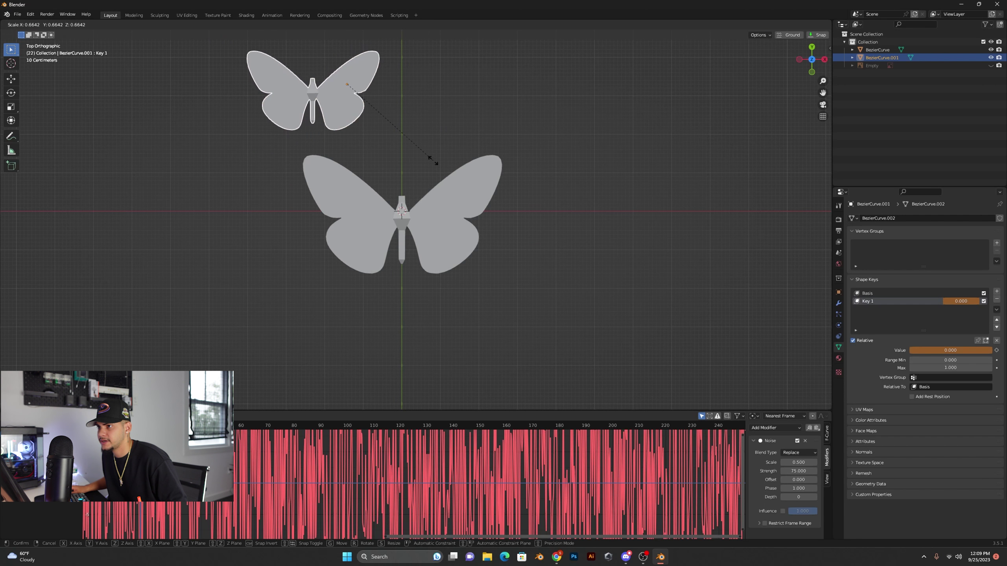
click(392, 213)
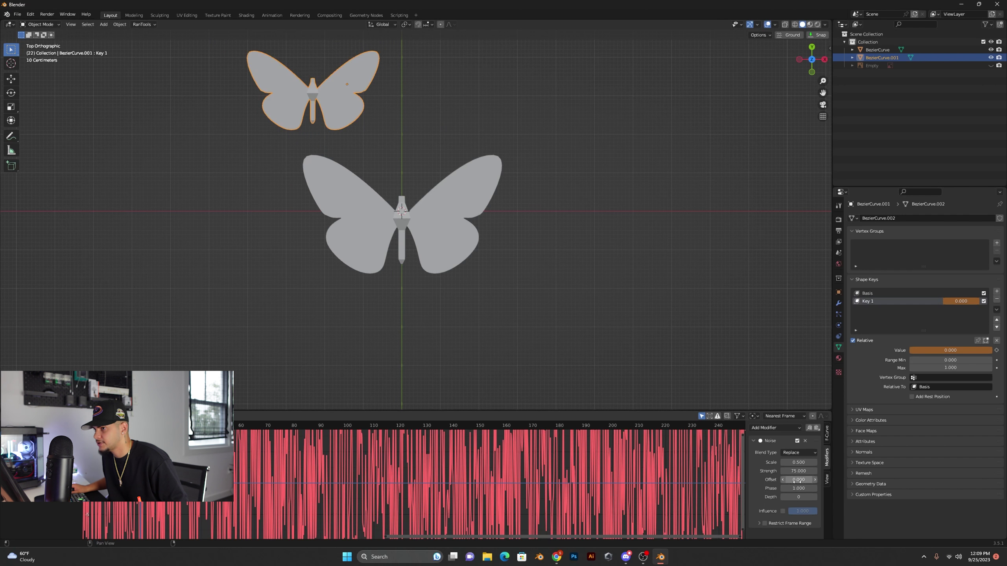
mouse_move(796, 482)
mouse_down()
mouse_move(812, 482)
mouse_move(798, 484)
mouse_up()
Duplicate the small butterfly across to the other side, shrink the new copy, and set its Noise modifier offset to 6.3.
key(shift+d)
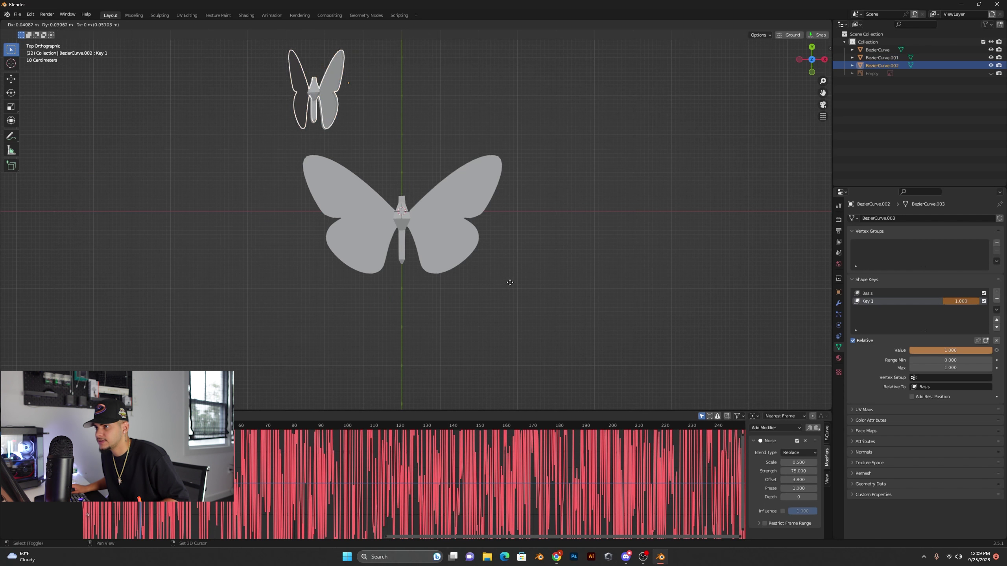
click(659, 285)
key(s)
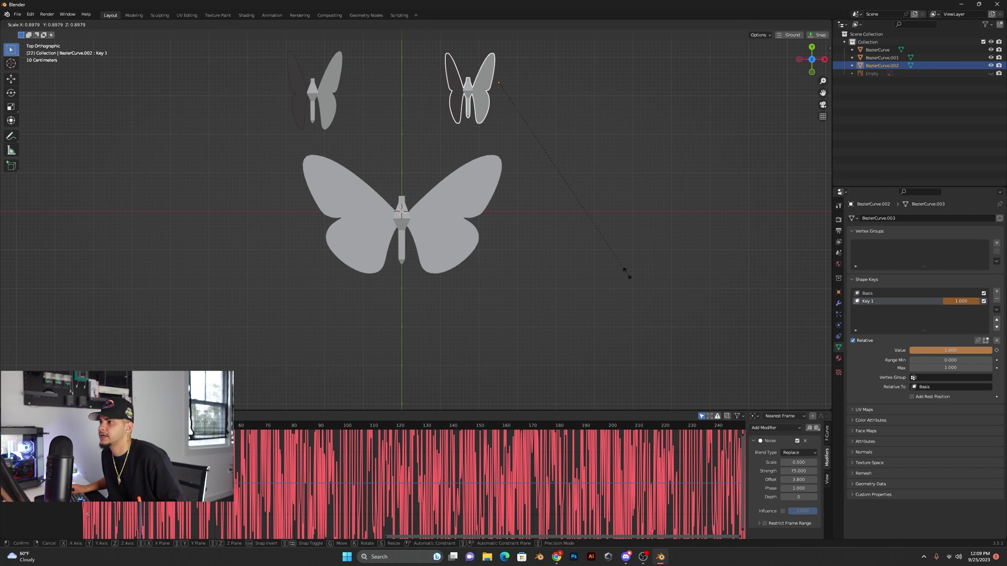
click(568, 187)
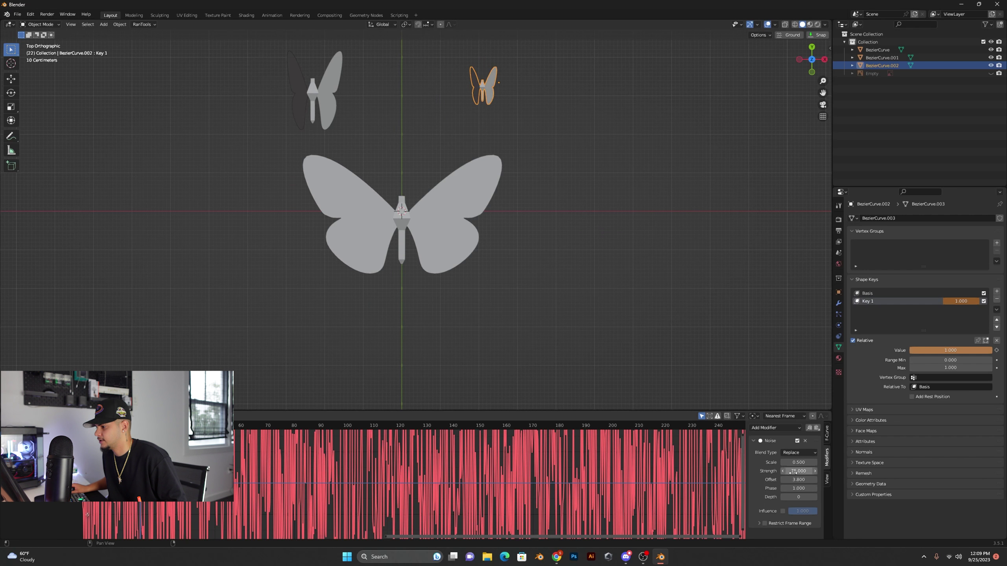
drag(799, 480, 811, 480)
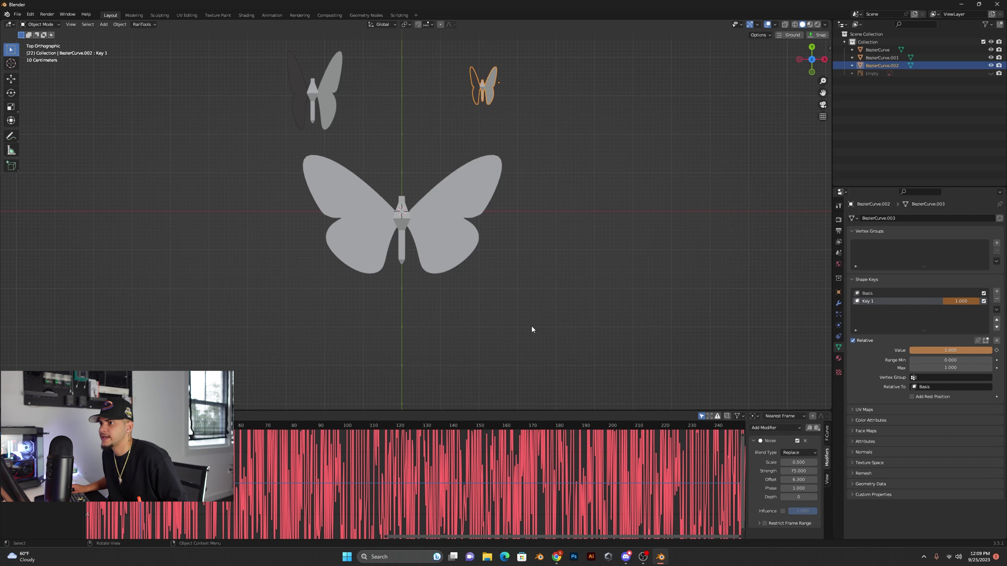
Play the animation and view the three butterflies from several angles to check that their wings flap out of sync.
middle_drag(532, 330, 493, 265)
key(space)
middle_drag(549, 198, 501, 192)
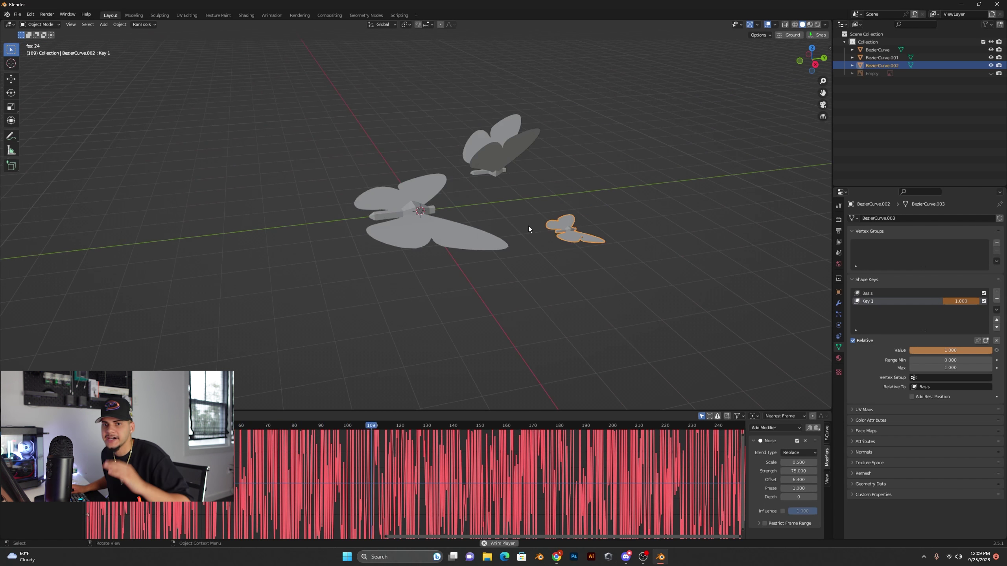
middle_drag(529, 229, 283, 120)
Select all three butterflies and move them to a new collection named BUTTERFLY.
drag(327, 118, 584, 325)
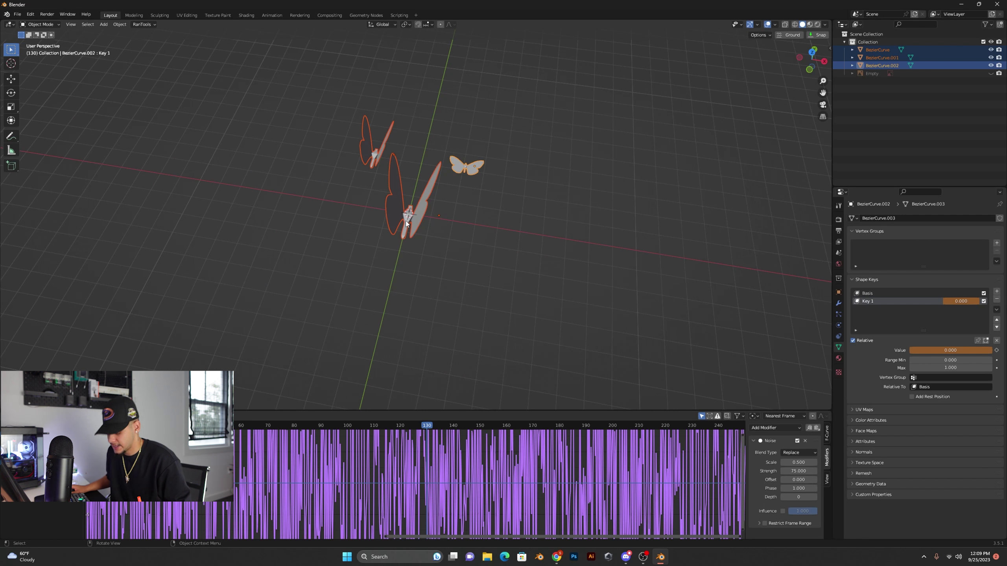
key(m)
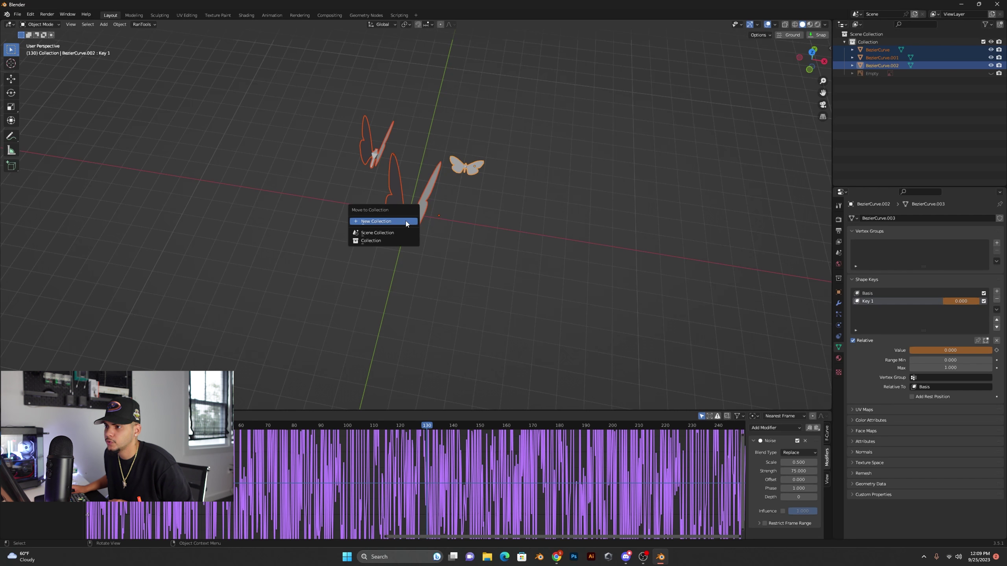
click(406, 221)
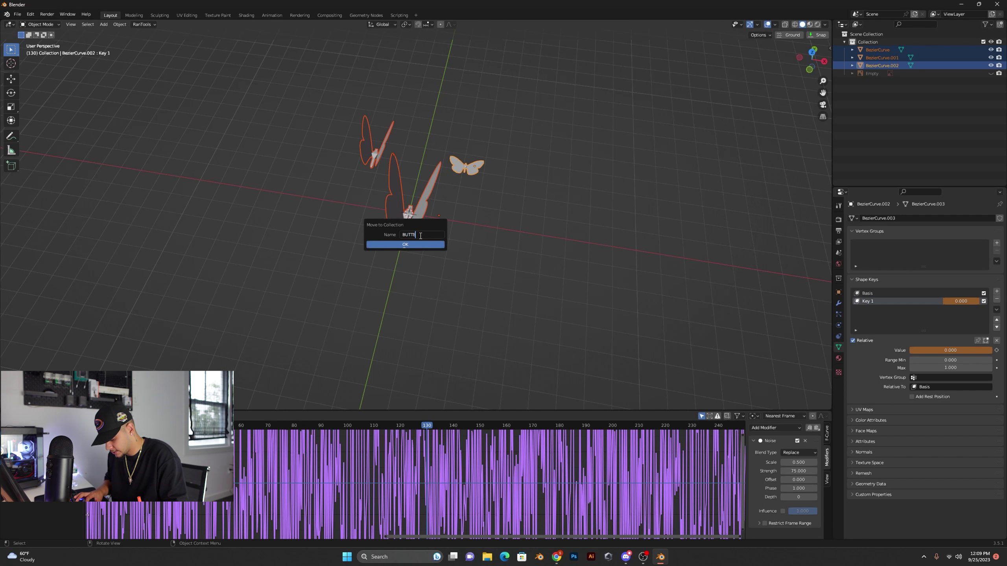
key(Return)
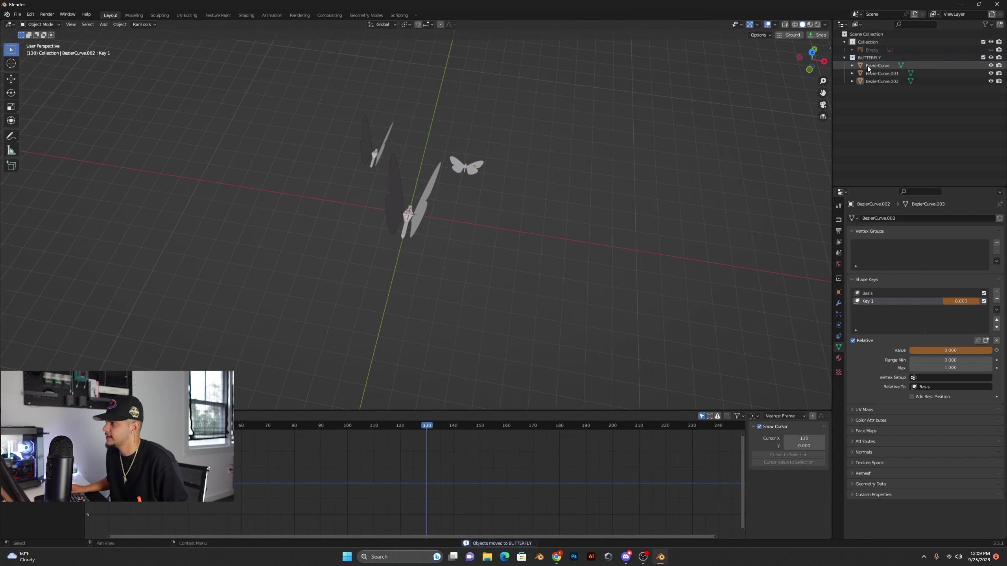
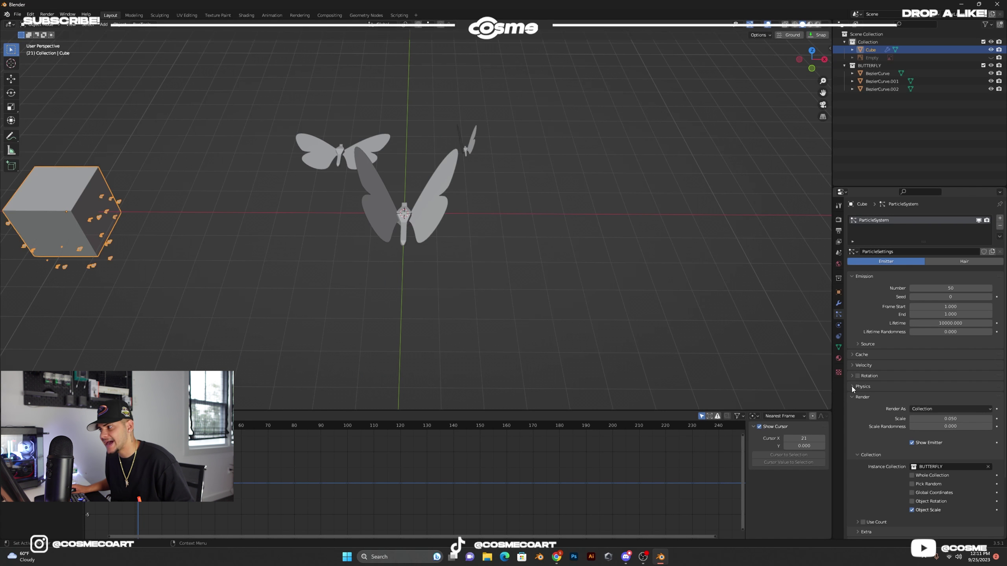
Set the cube's particle physics type to Boids with a mass of 0.02 kg.
click(852, 386)
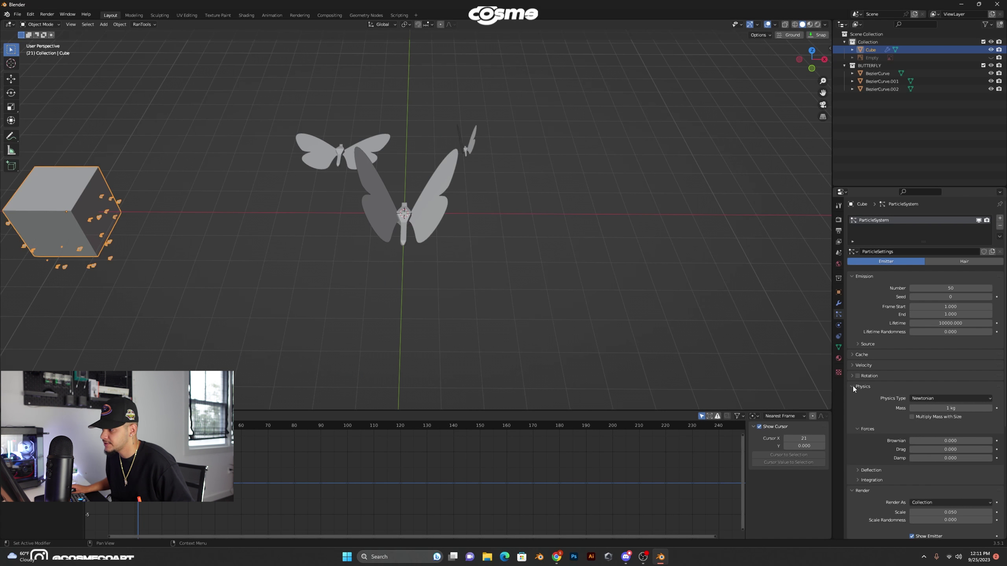
click(919, 398)
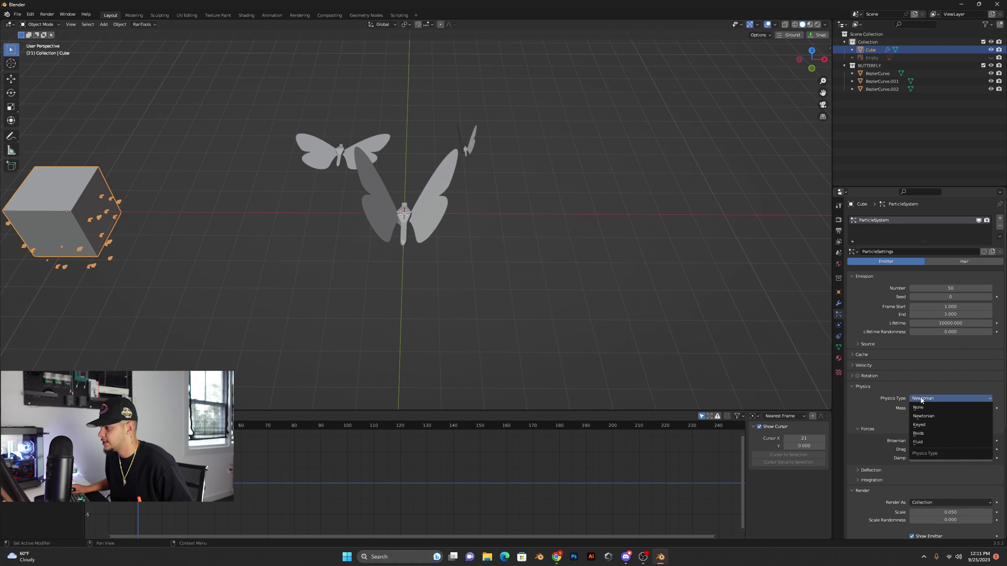
click(931, 432)
click(938, 388)
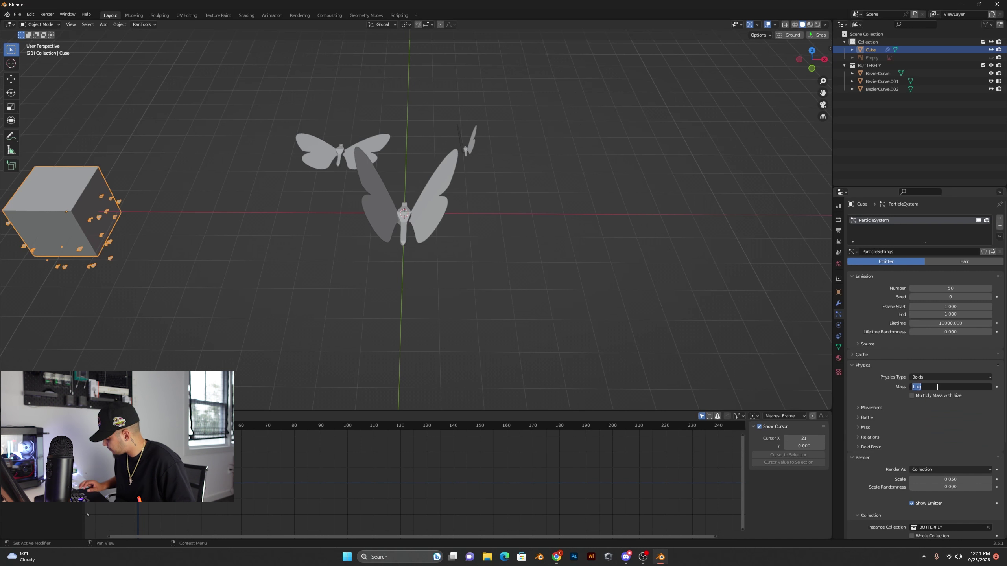
text(.02)
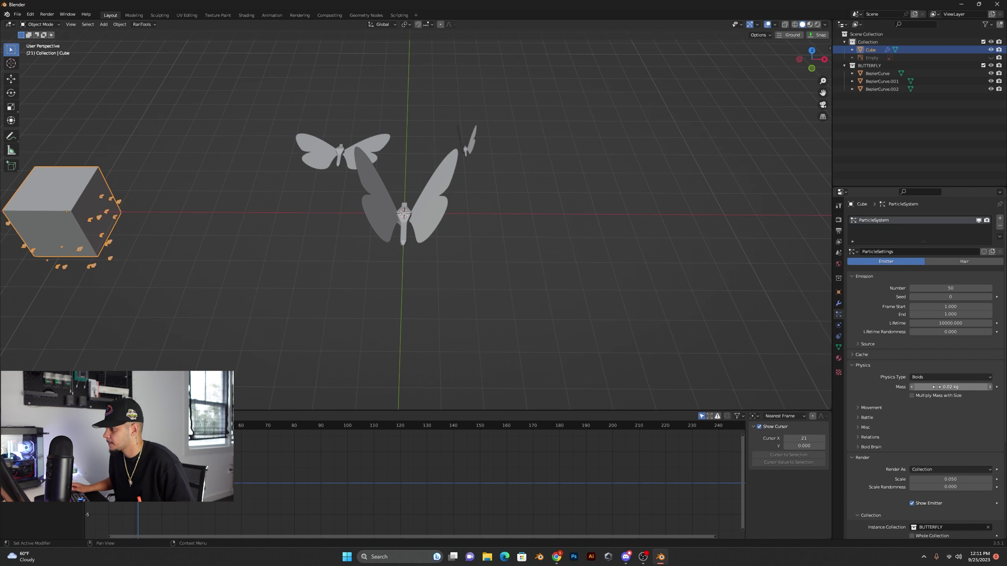
key(Return)
Play the animation repeatedly from the start to check how the butterfly particles fly around the cube.
key(space)
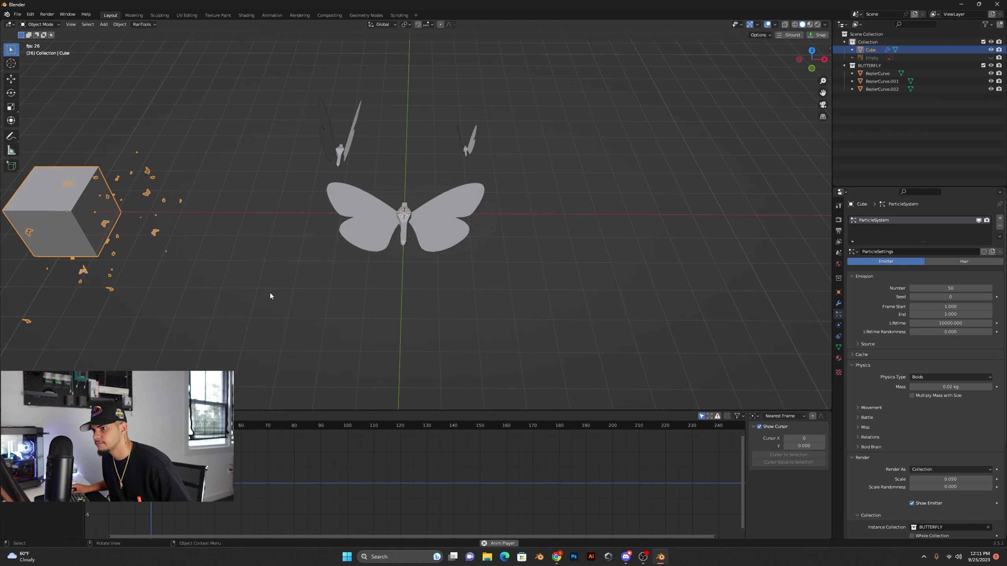
key(space)
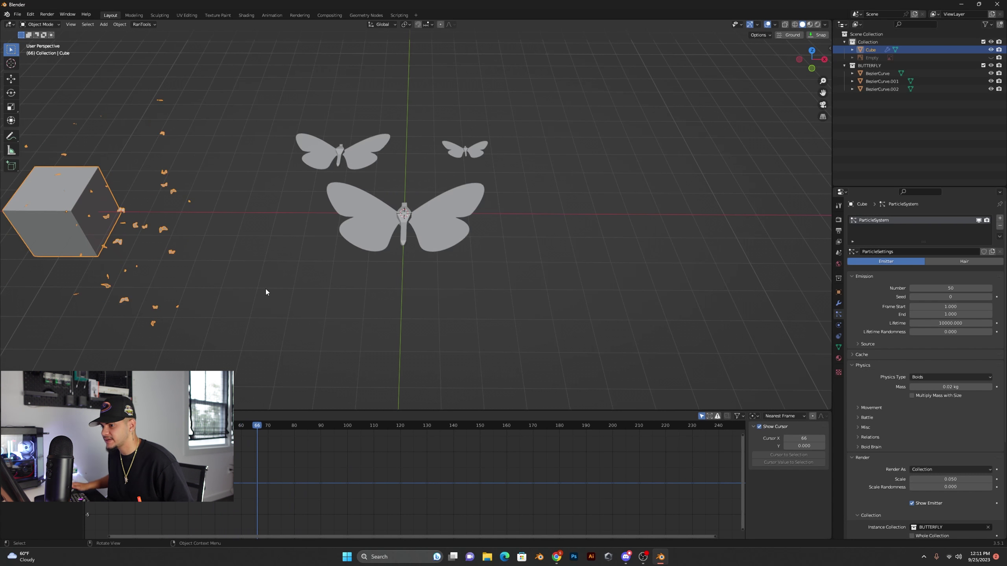
drag(263, 426, 130, 426)
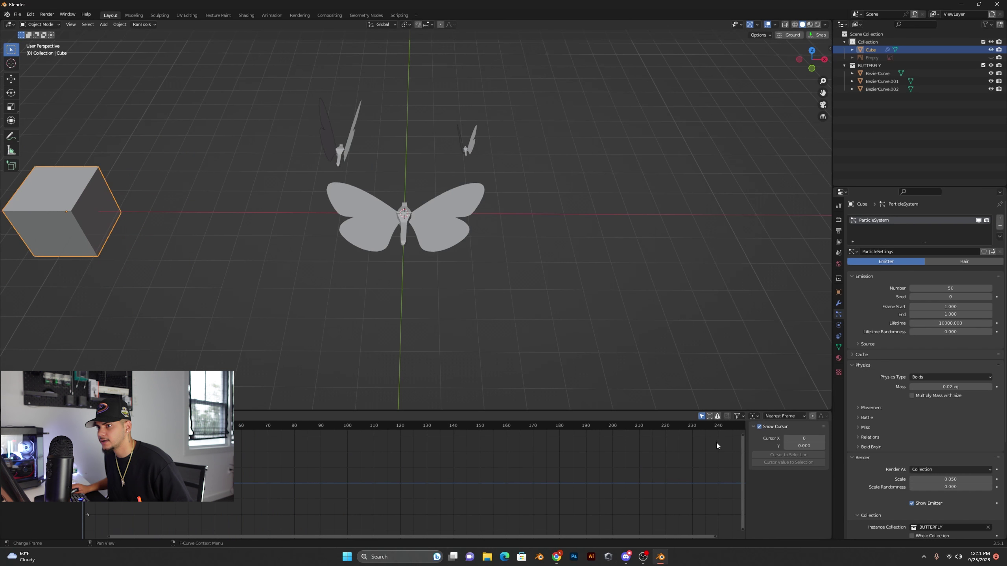
key(space)
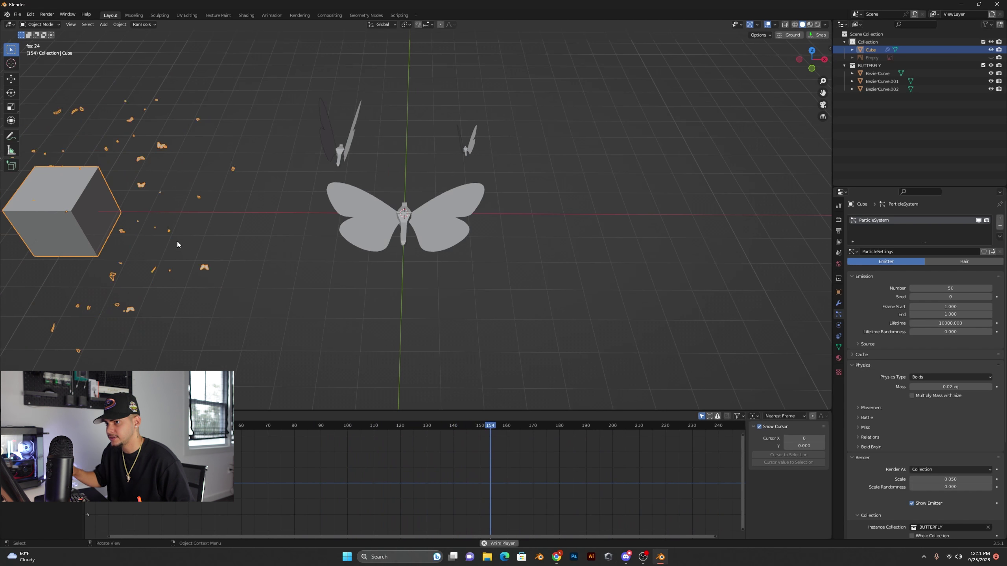
key(space)
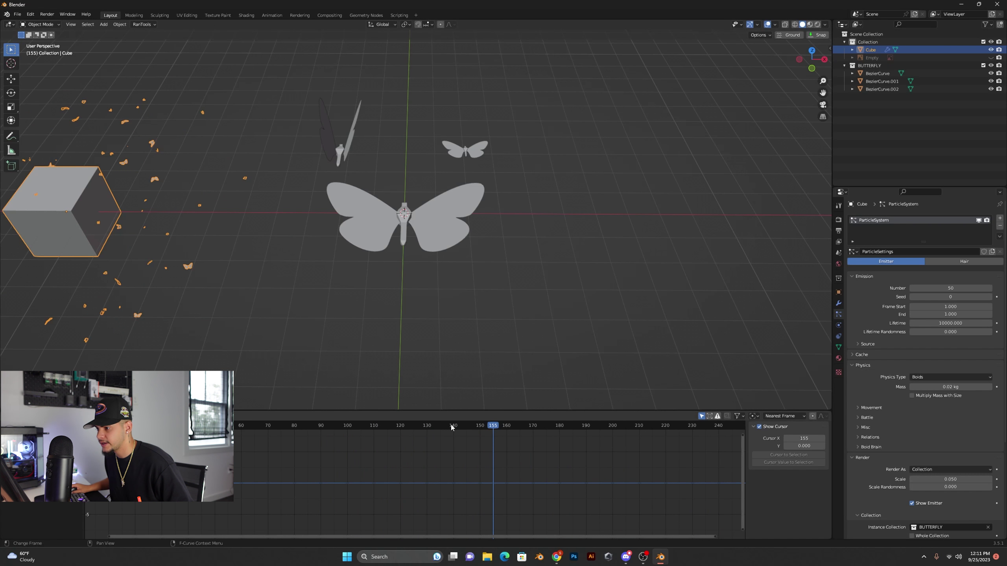
key(shift+Left)
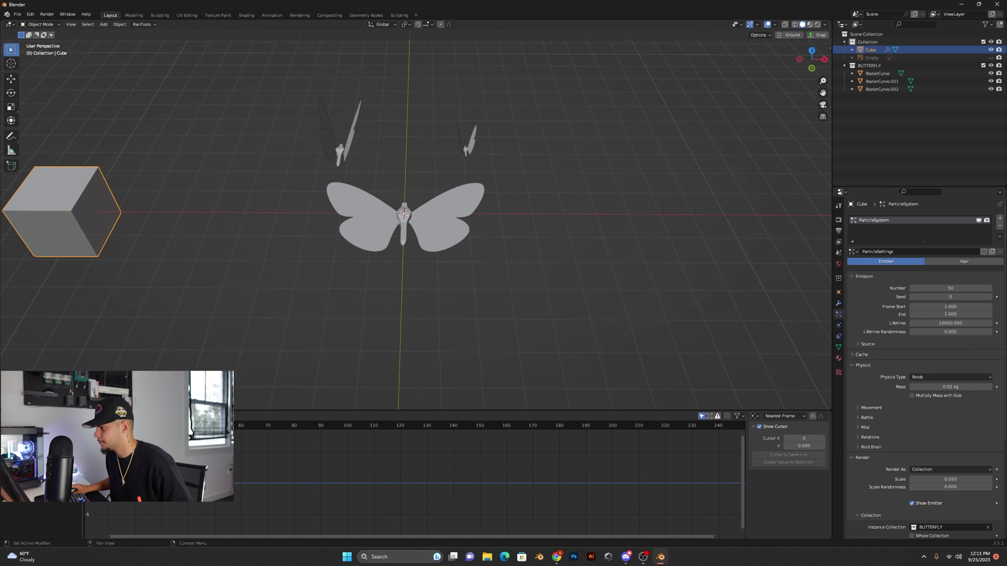
key(space)
key(space)
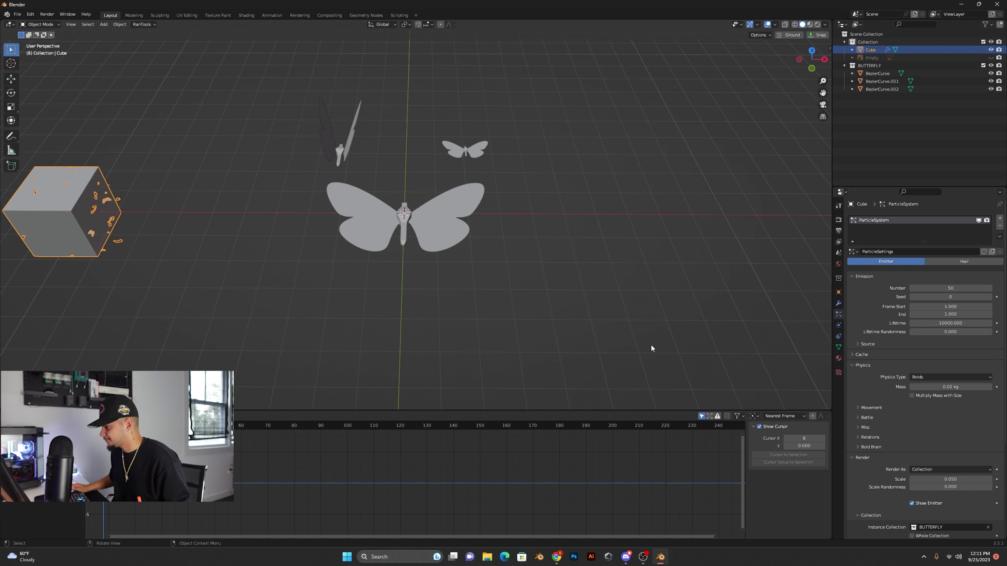
In the boids movement settings, set the Max Air Speed to 25 and the Min Air Speed to 0.1.
click(862, 408)
scroll(955, 424, down, 1)
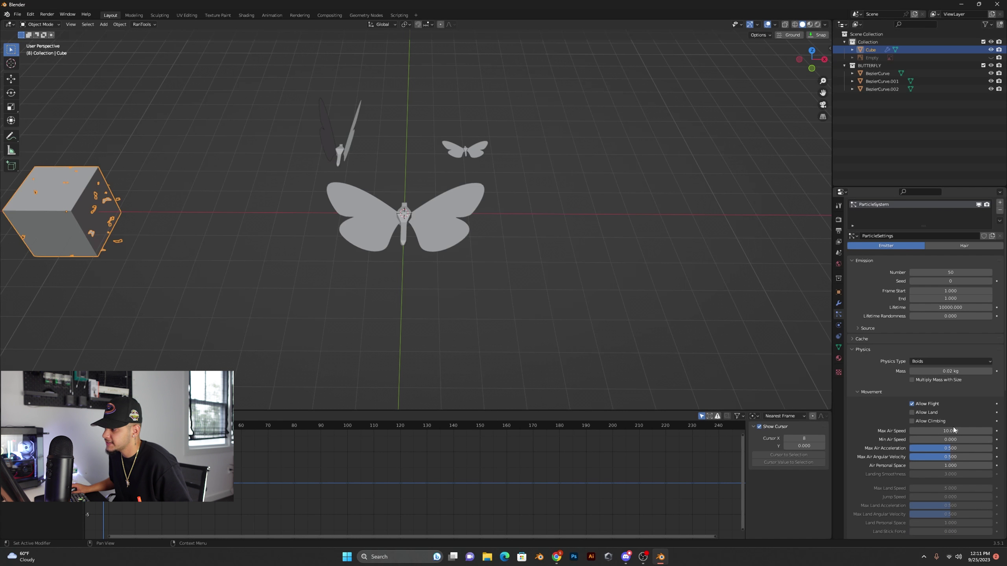
double_click(959, 430)
key(Return)
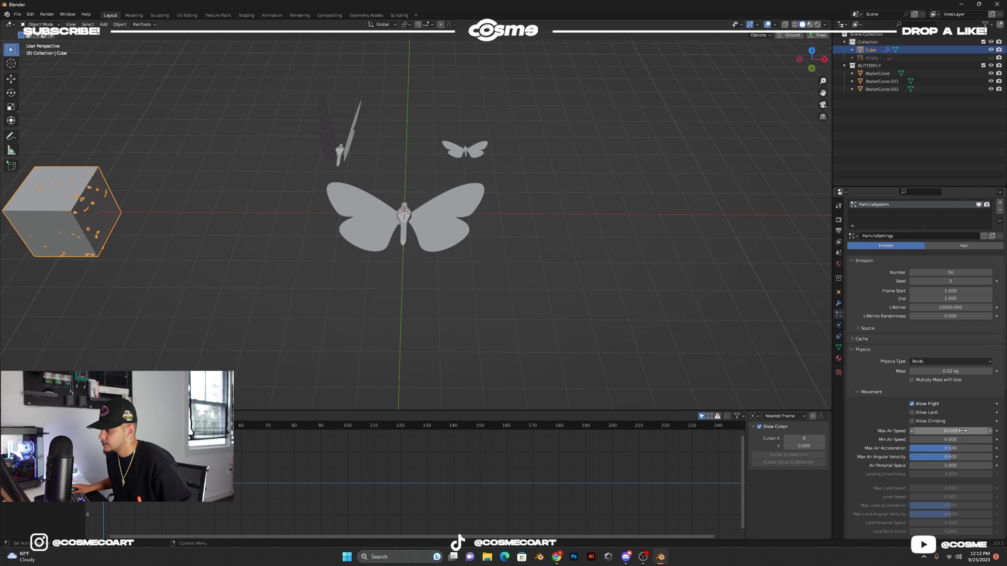
click(962, 431)
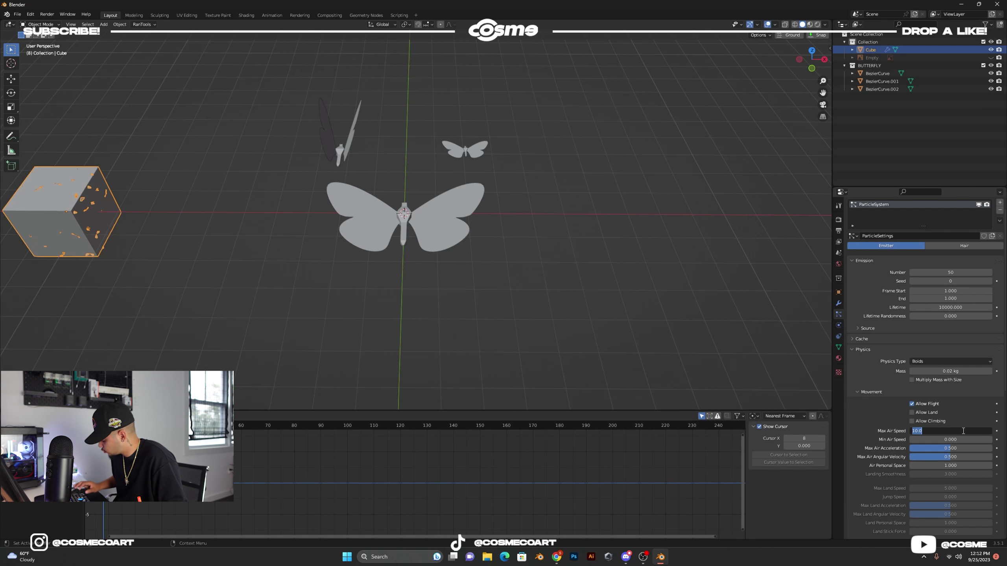
text(25)
key(Return)
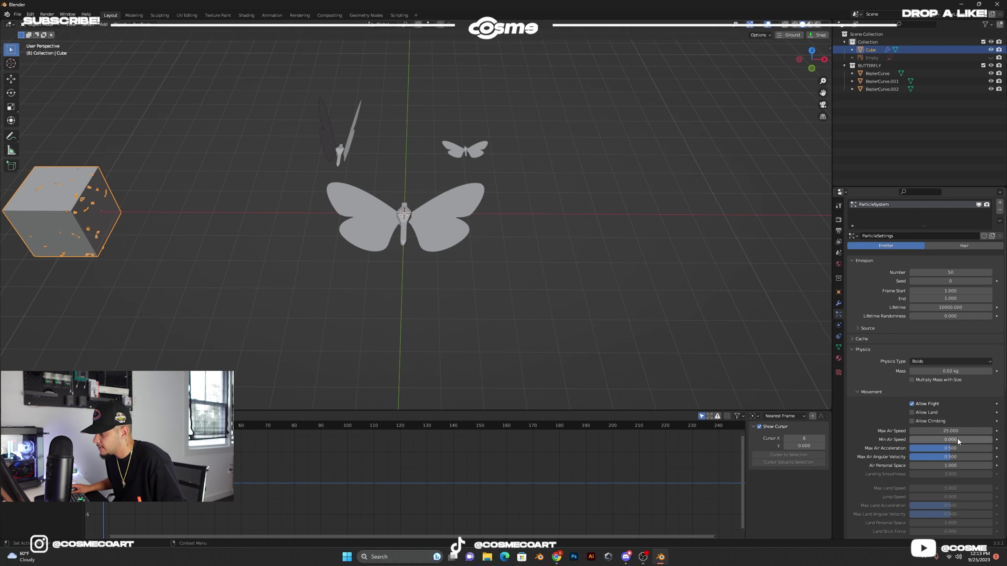
click(957, 439)
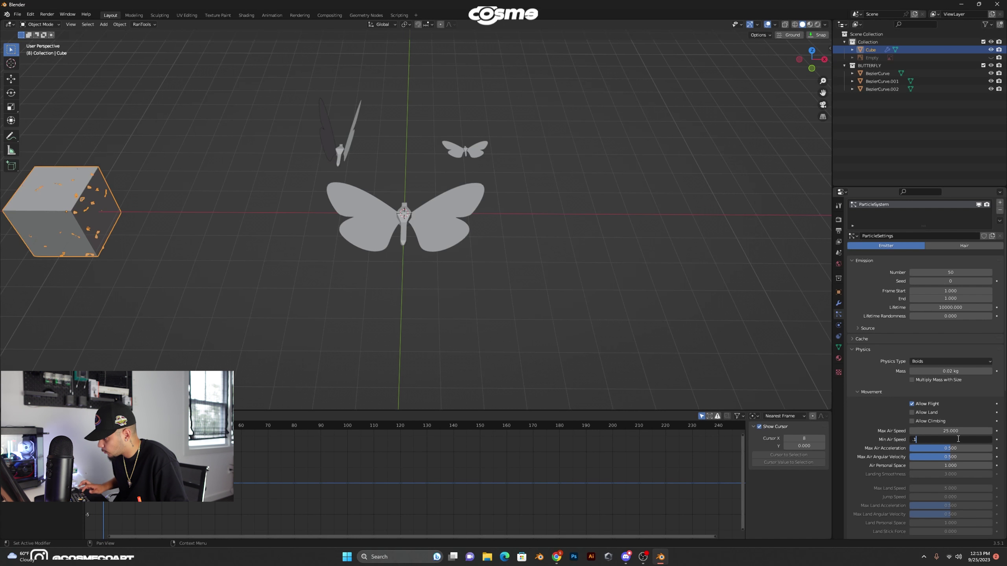
text(0.1)
key(Return)
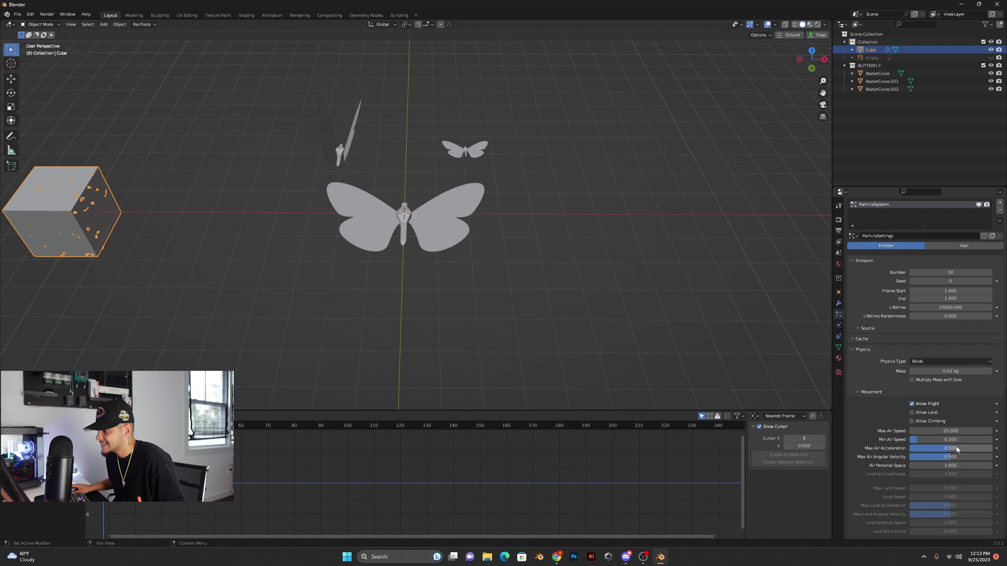
Set the boids' Max Air Acceleration to 0.75 and Max Air Angular Velocity to 0.05.
click(957, 448)
key(BackSpace)
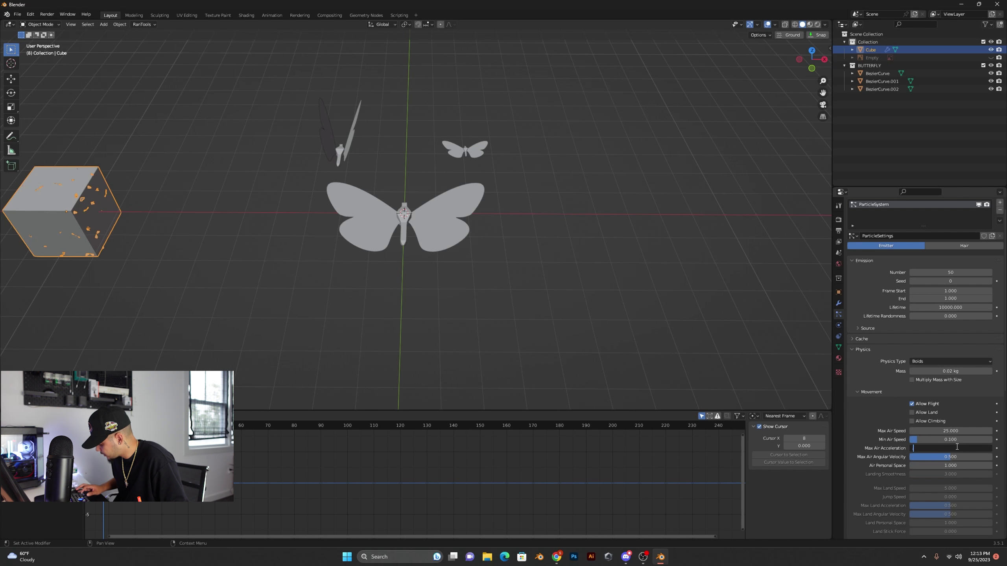
key(Return)
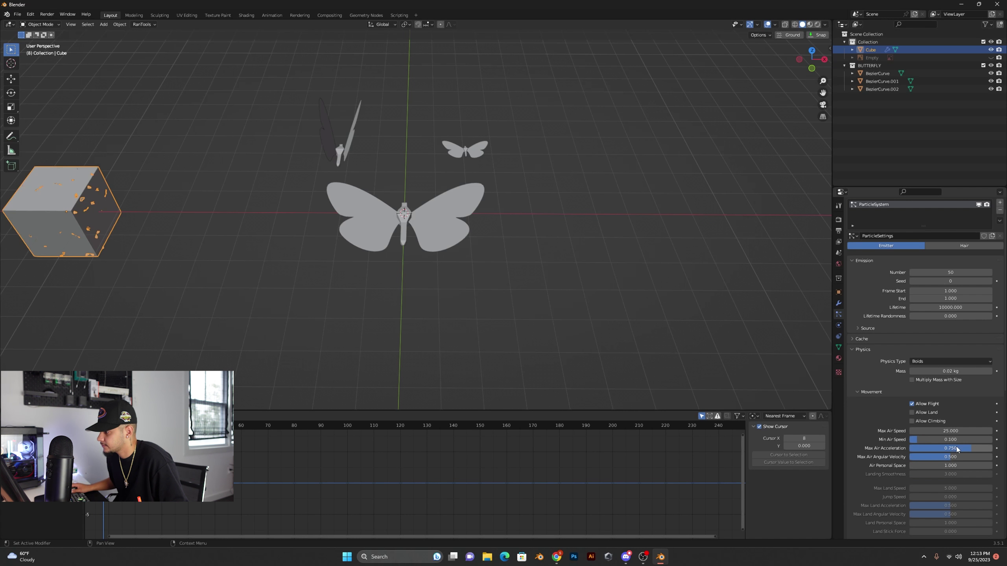
click(955, 456)
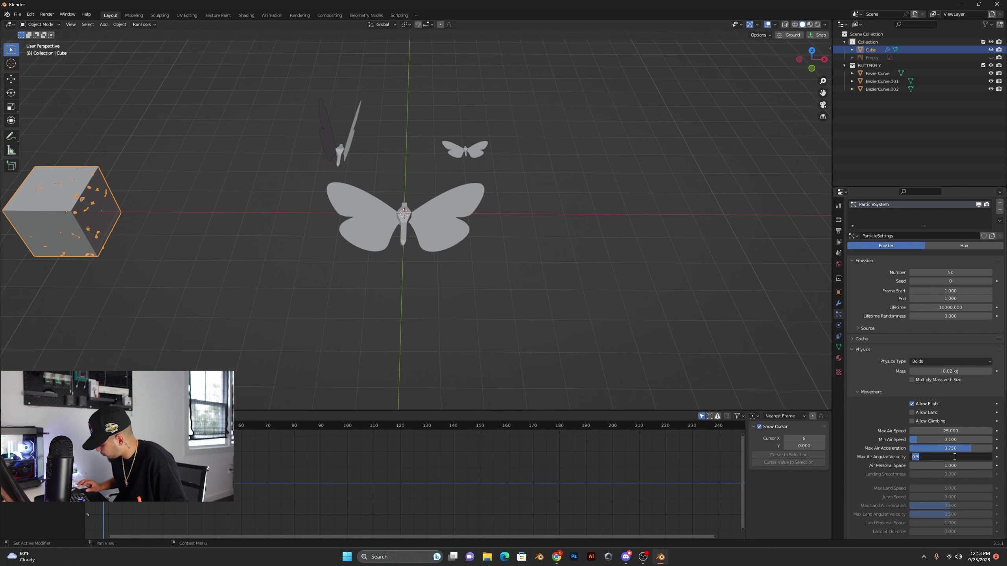
text(.05)
key(Return)
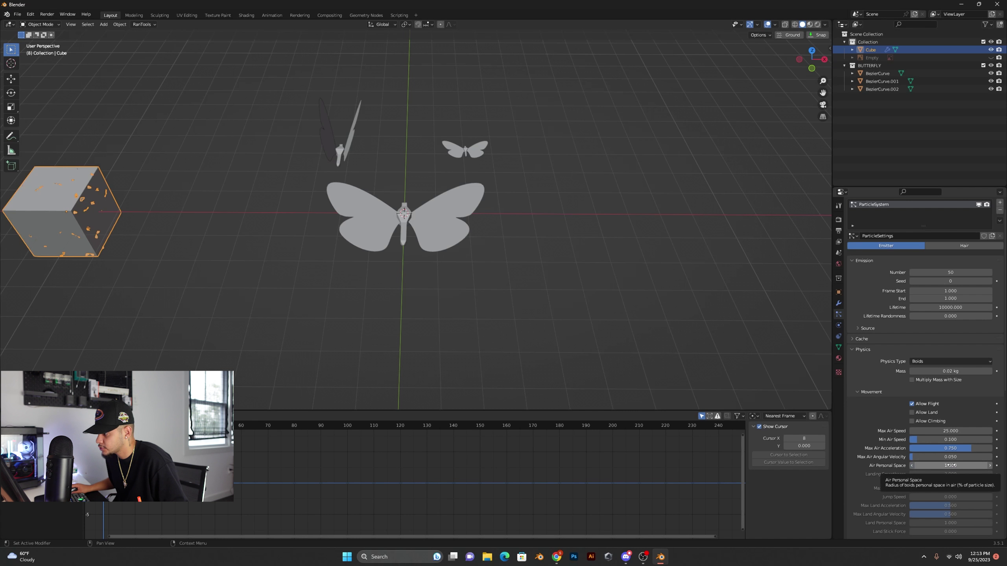
Set the boids' Air Personal Space to 10.
click(951, 466)
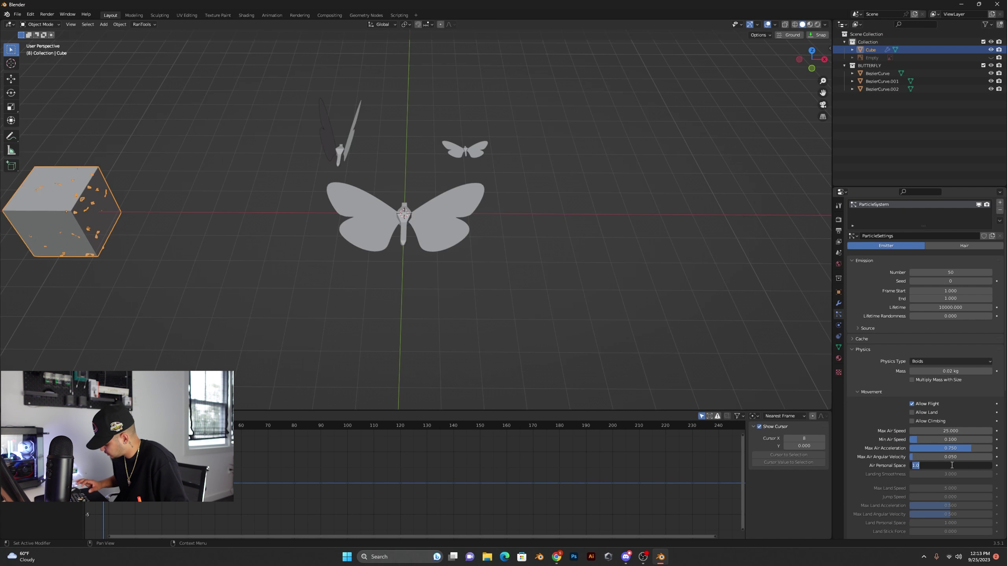
text(10)
key(Return)
Replace the Separate and Flock rules in the cube's Boid Brain with a Follow Leader rule.
scroll(905, 458, down, 2)
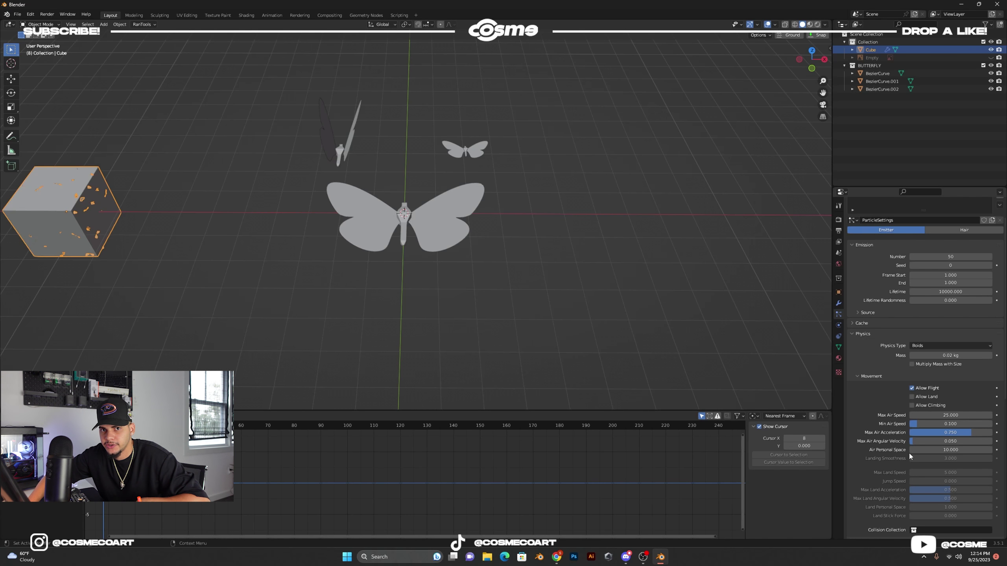
scroll(865, 443, down, 5)
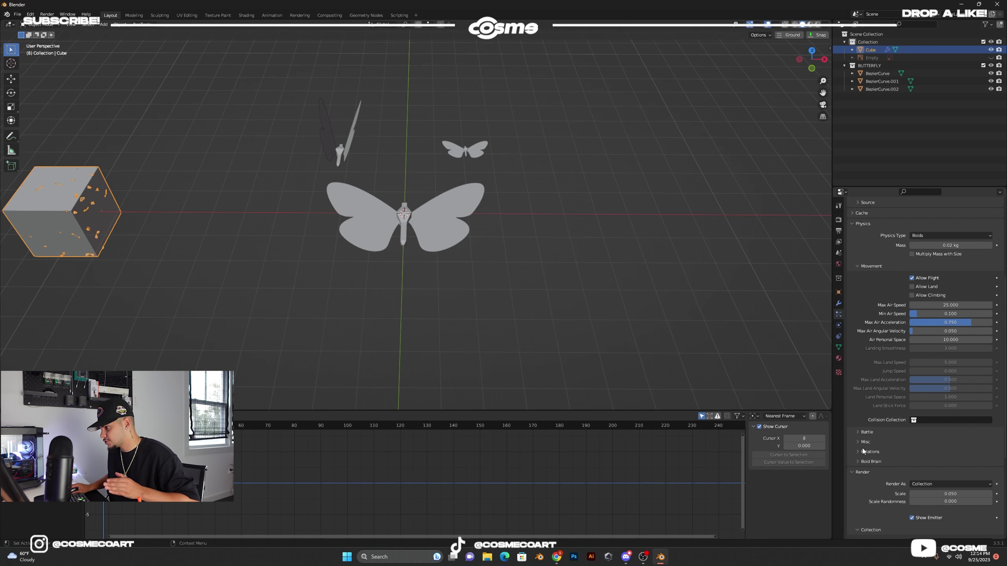
click(859, 460)
scroll(951, 475, down, 1)
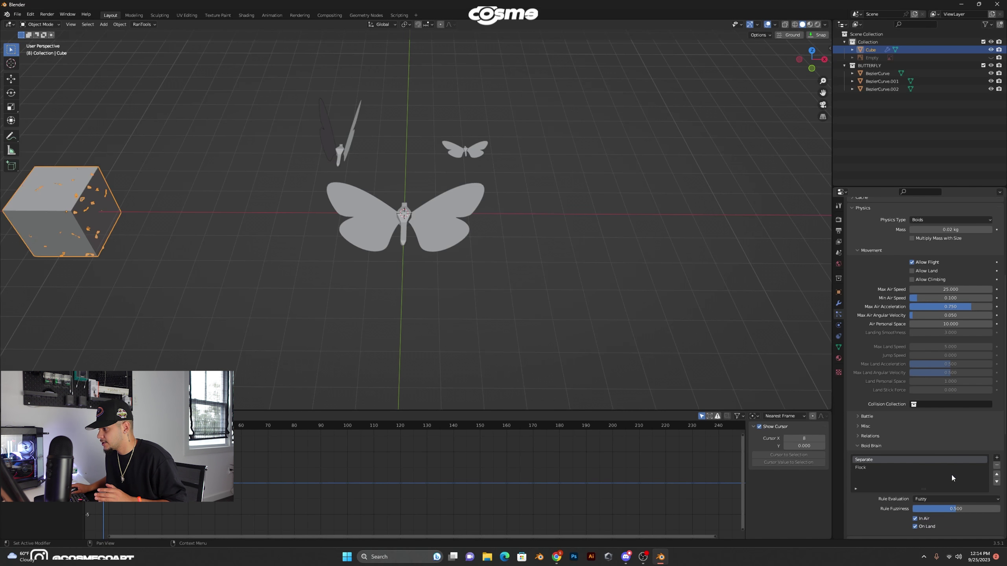
click(997, 467)
click(996, 467)
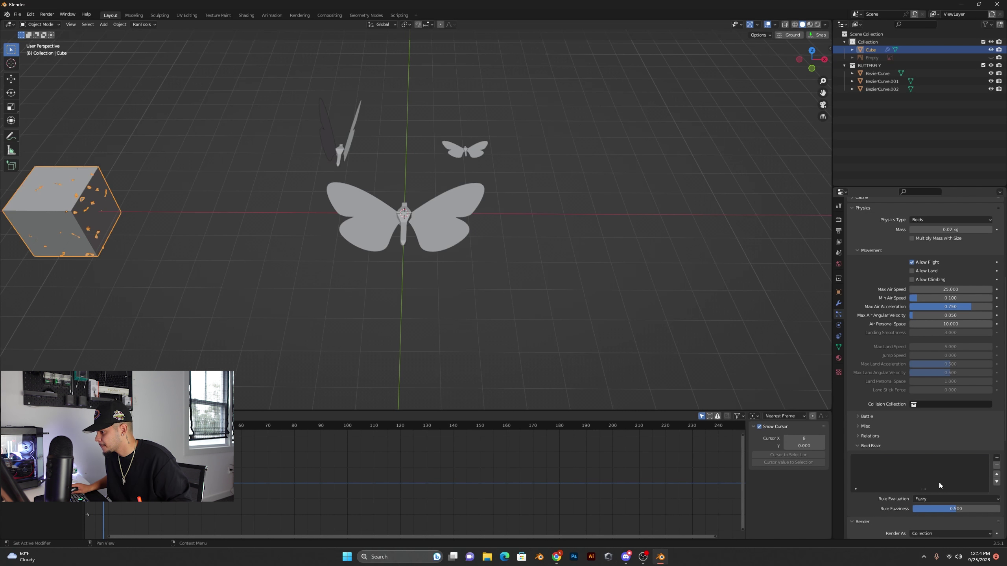
click(997, 458)
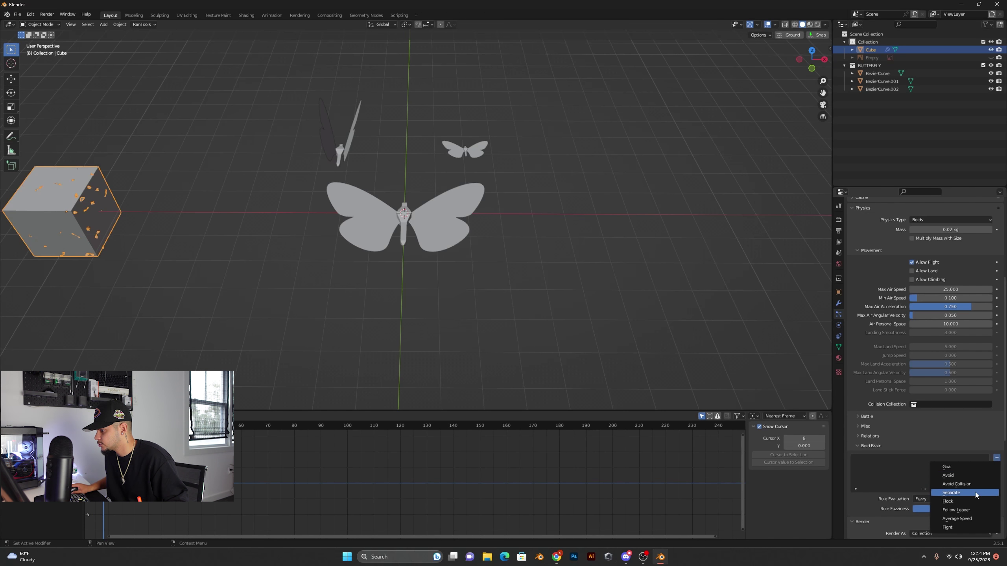
click(962, 511)
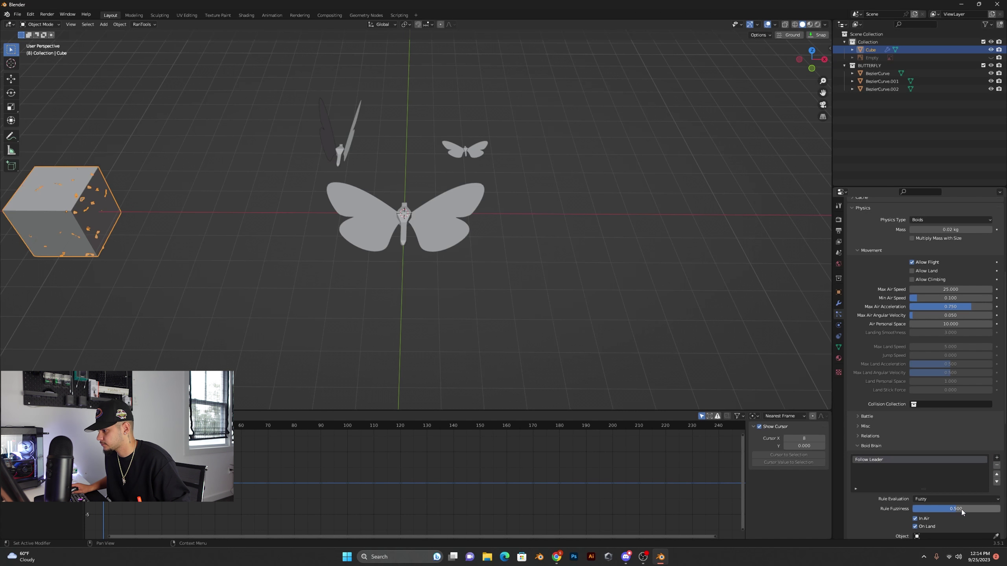
scroll(908, 489, down, 3)
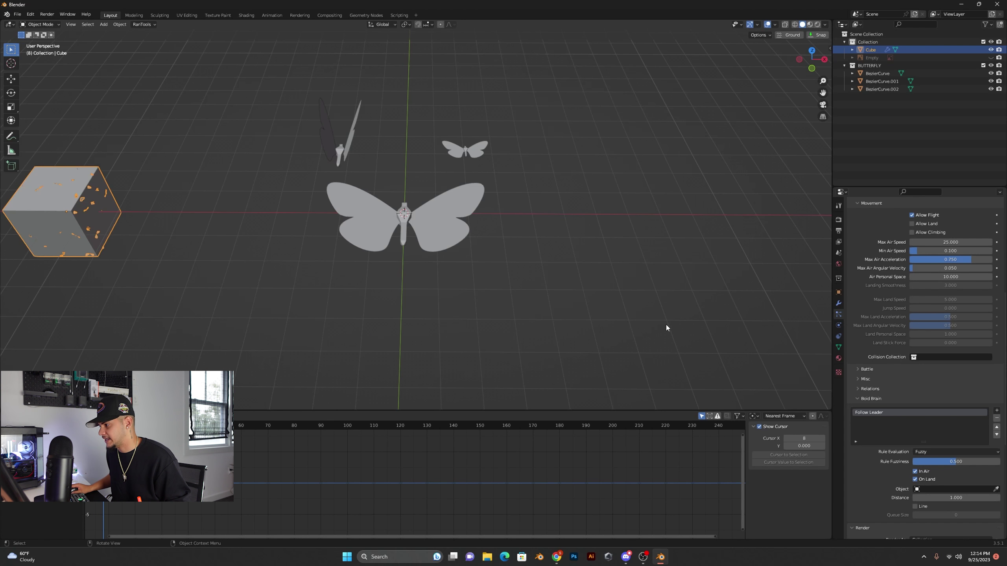
Import the cos logo.svg file and join its three curves into one object.
key(ctrl+i)
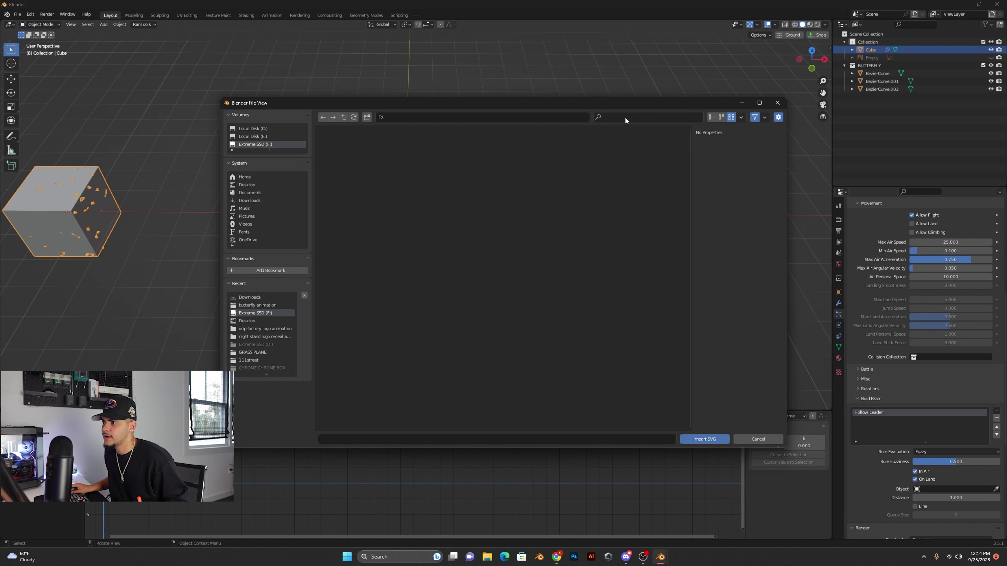
click(625, 117)
text(cos)
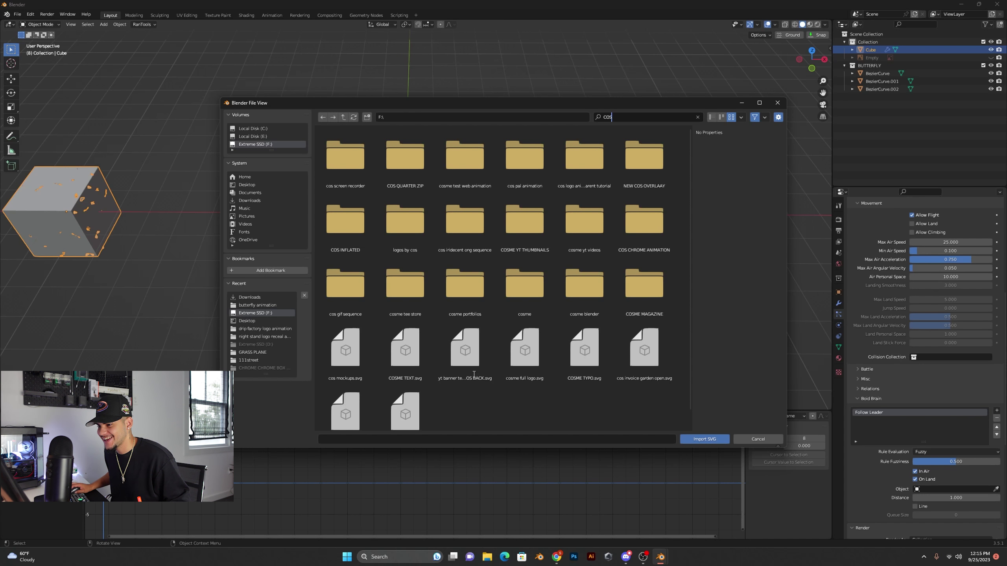
scroll(411, 394, down, 2)
double_click(411, 394)
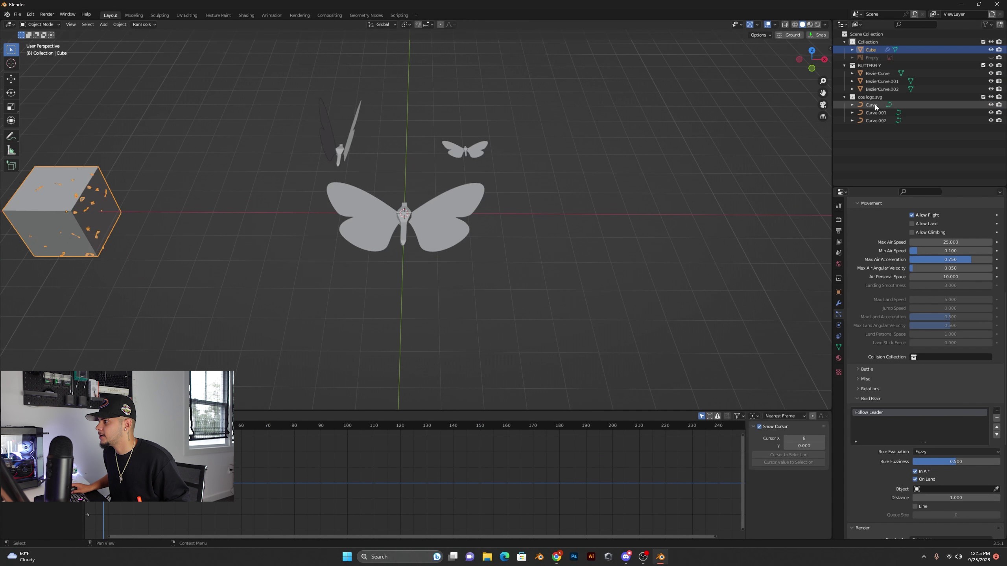
click(873, 104)
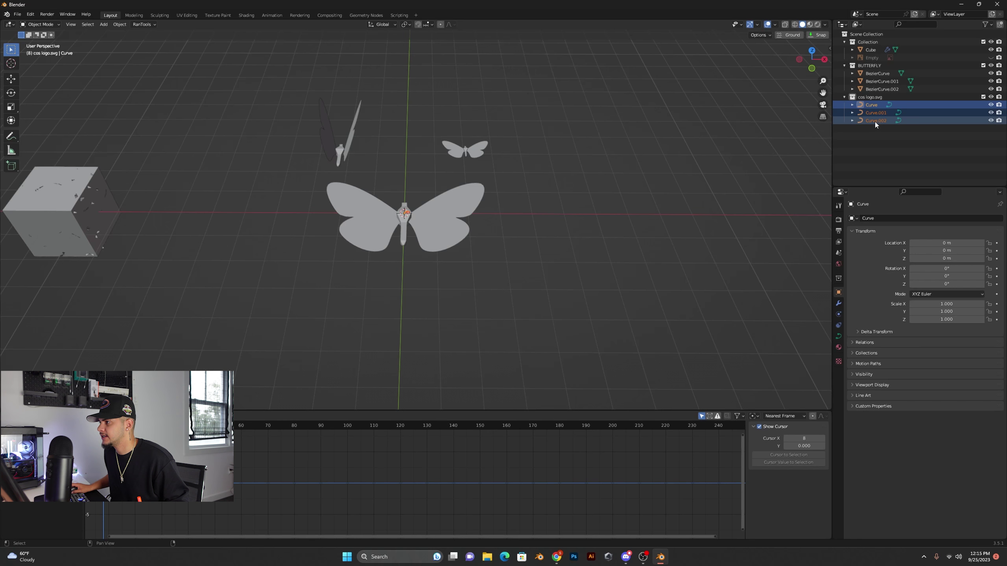
key(ctrl+j)
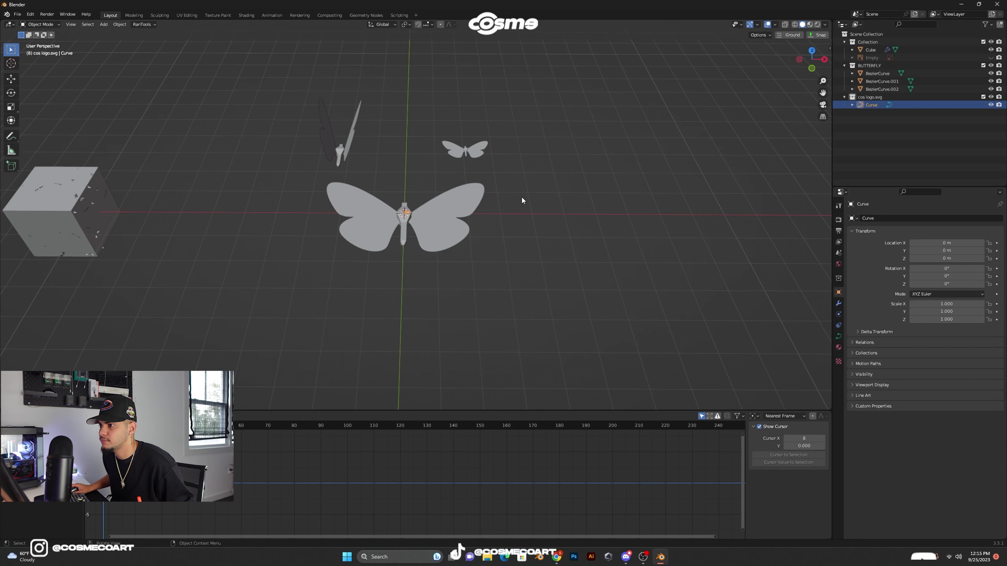
Raise the logo about 1.68 m along Z above the butterflies and enlarge it to a scale of about 8.
scroll(459, 225, up, 9)
mouse_move(414, 220)
middle_down()
mouse_move(388, 174)
mouse_move(393, 160)
mouse_move(410, 209)
middle_up()
scroll(410, 210, down, 10)
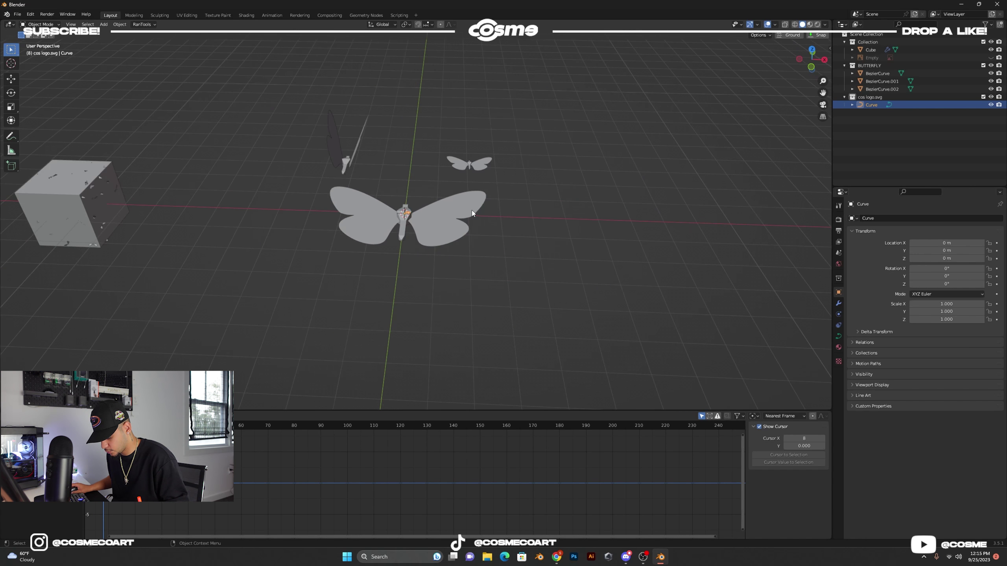
key(g)
key(z)
click(488, 186)
key(s)
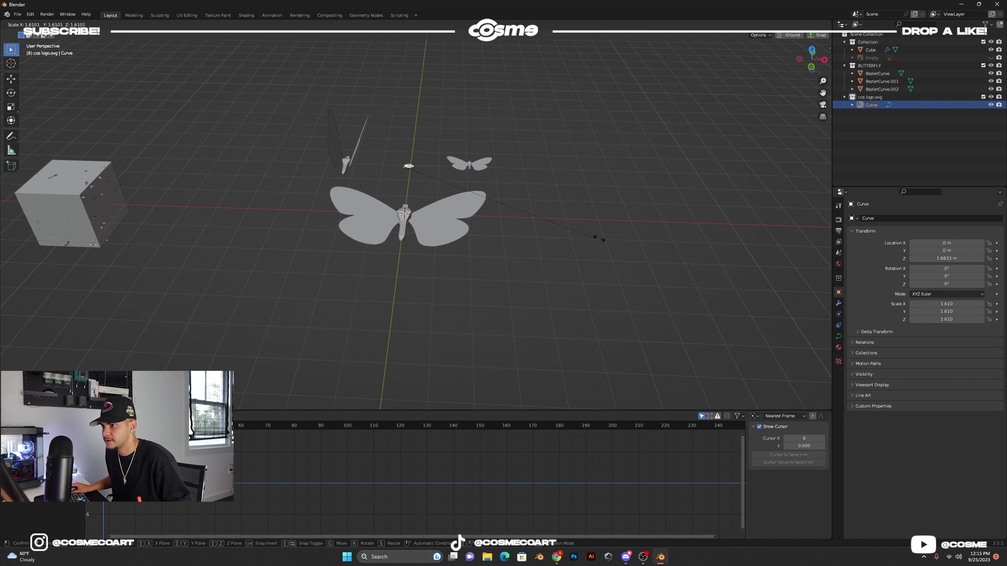
click(558, 284)
Rotate the logo 90 degrees around the X axis so it stands upright.
scroll(508, 203, down, 1)
text(r)
text(x)
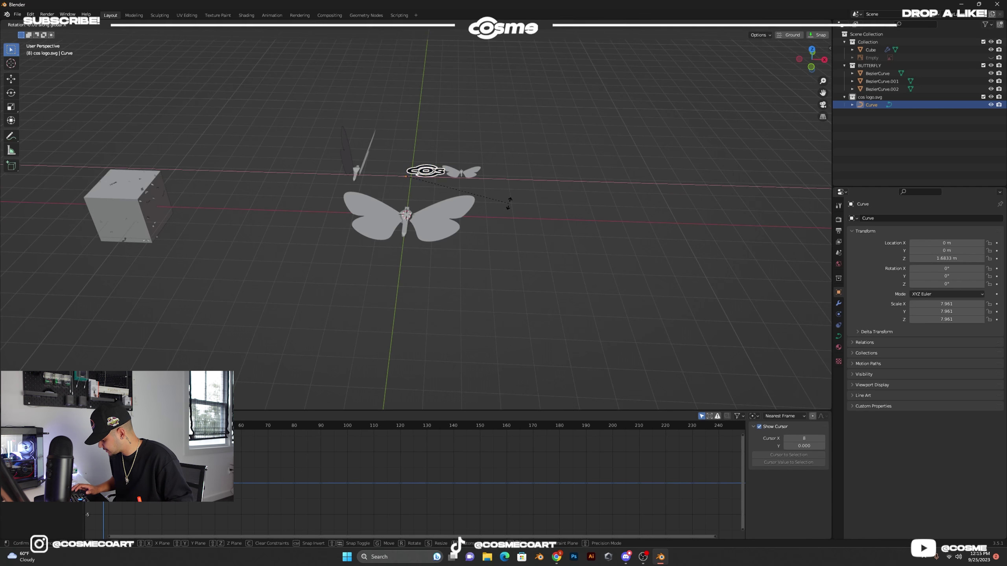
text(90)
click(508, 203)
Extrude the logo curve by about 0.012 m to give it thickness.
click(836, 336)
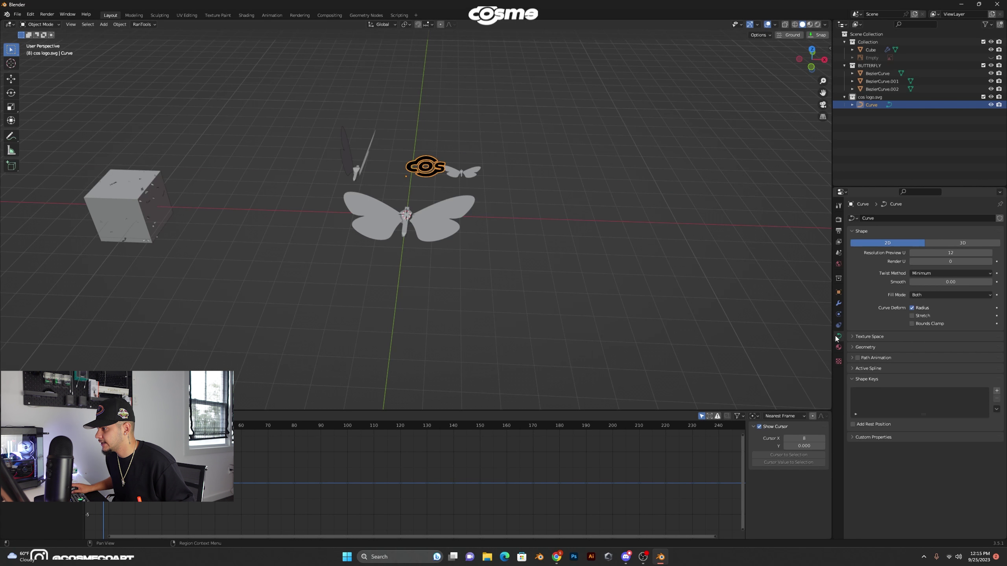
click(857, 347)
drag(950, 368, 955, 368)
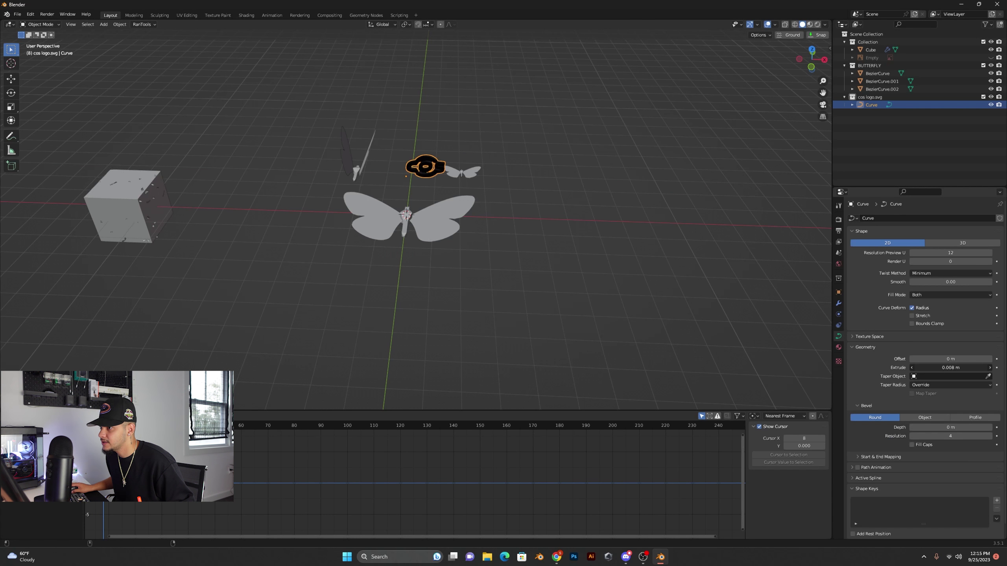
scroll(433, 197, up, 3)
middle_drag(468, 161, 442, 200)
scroll(441, 200, up, 3)
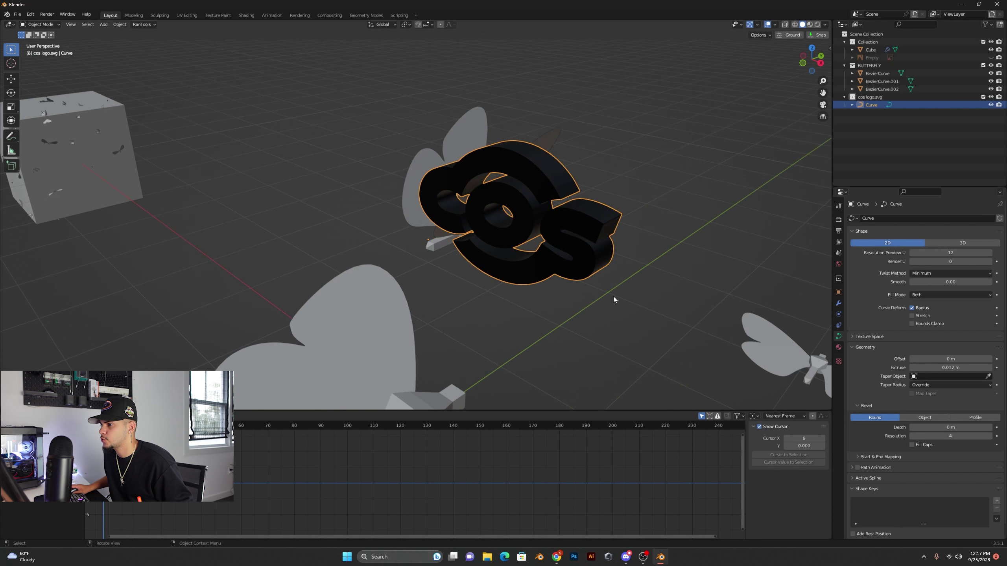
scroll(613, 295, down, 3)
middle_drag(571, 281, 533, 277)
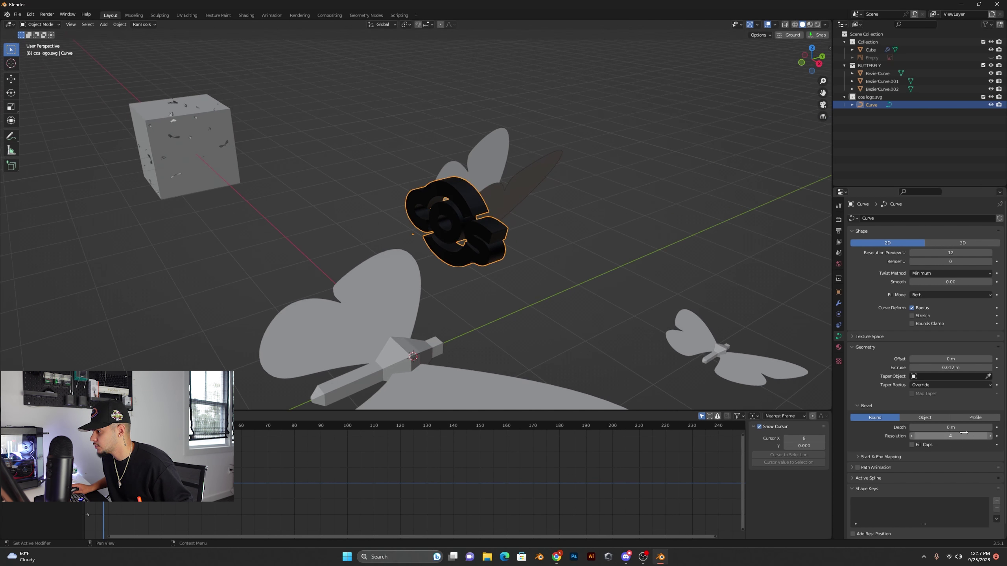
Give the logo a small round bevel depth and convert the curve to a mesh.
click(952, 428)
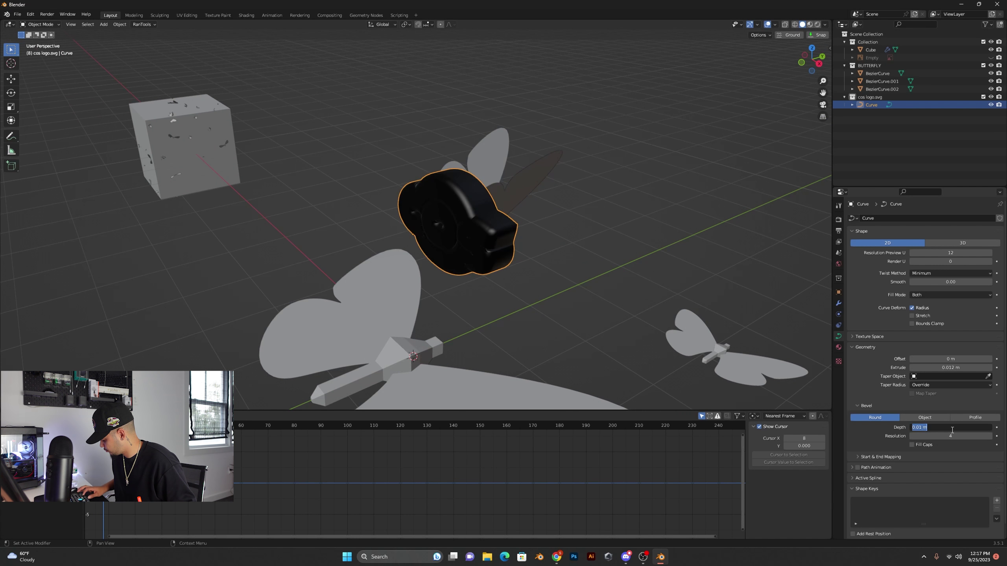
text(.)
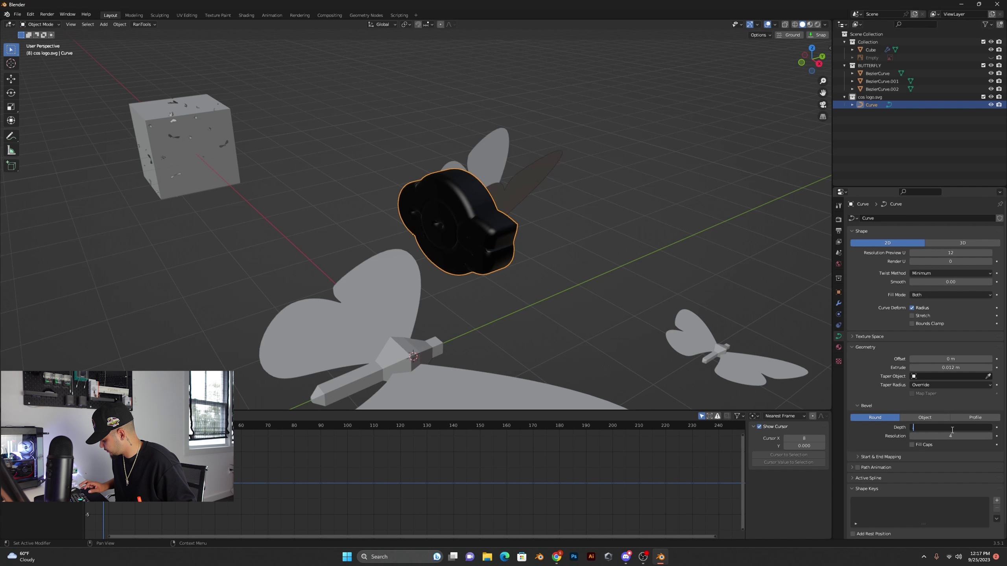
text(00)
key(Return)
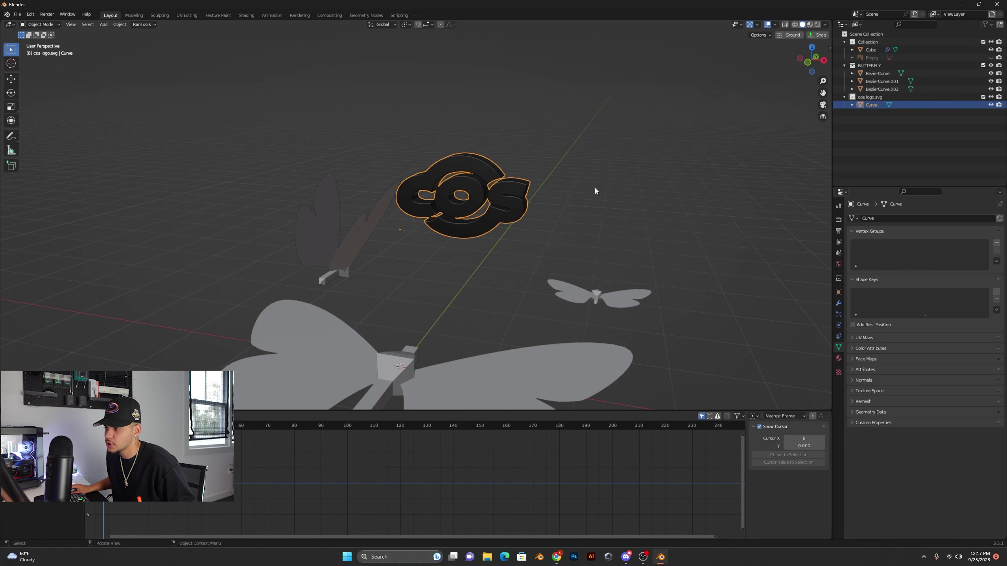
Move the logo slightly higher and farther along X and Y above the butterflies.
click(595, 191)
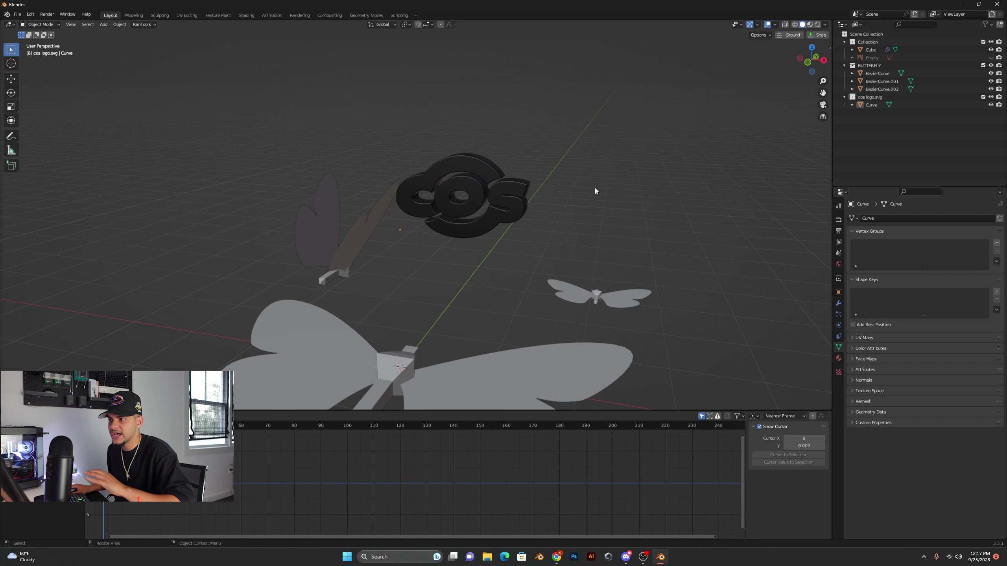
middle_drag(594, 191, 566, 190)
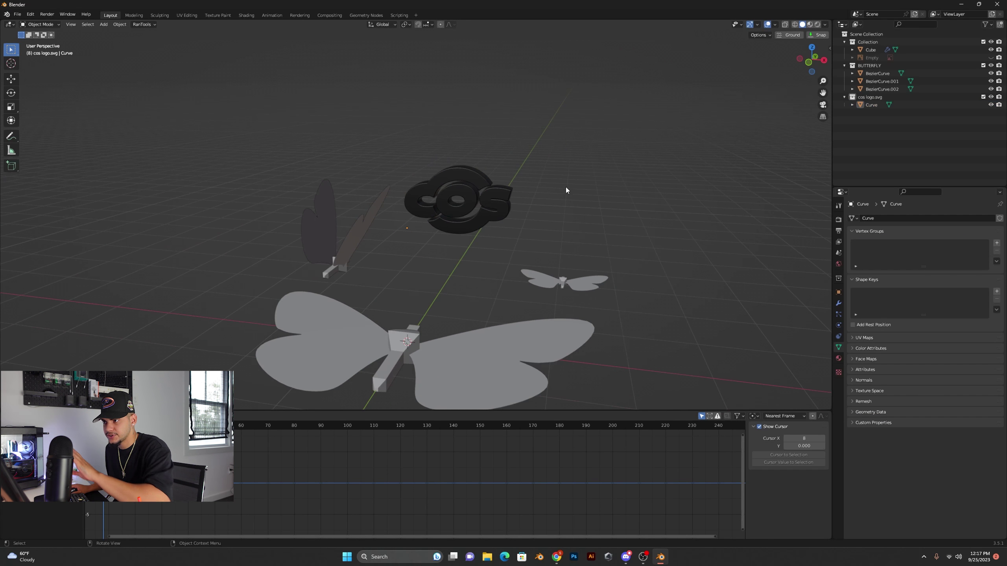
click(496, 199)
key(g)
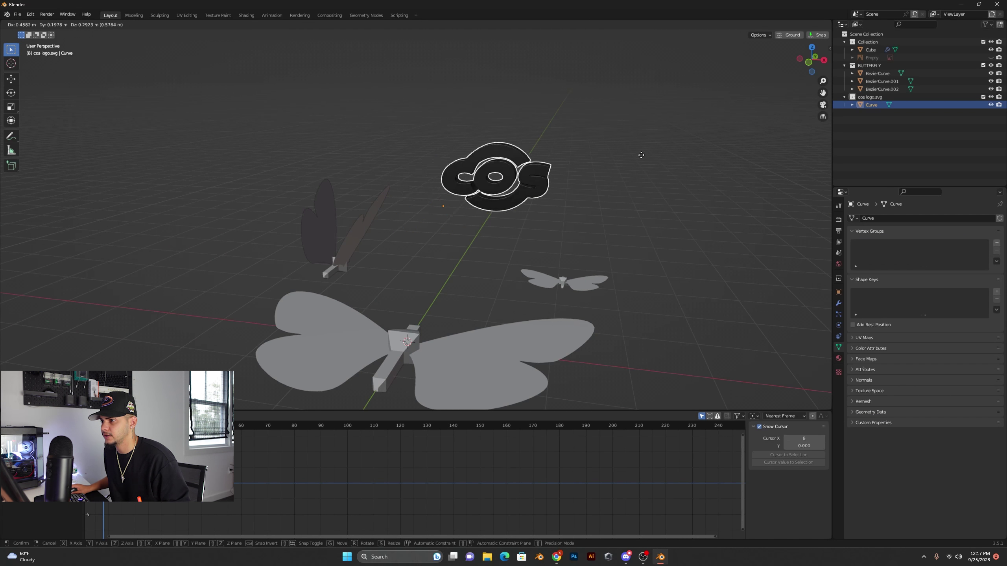
click(603, 148)
scroll(551, 203, down, 4)
middle_drag(530, 213, 500, 214)
scroll(553, 203, up, 4)
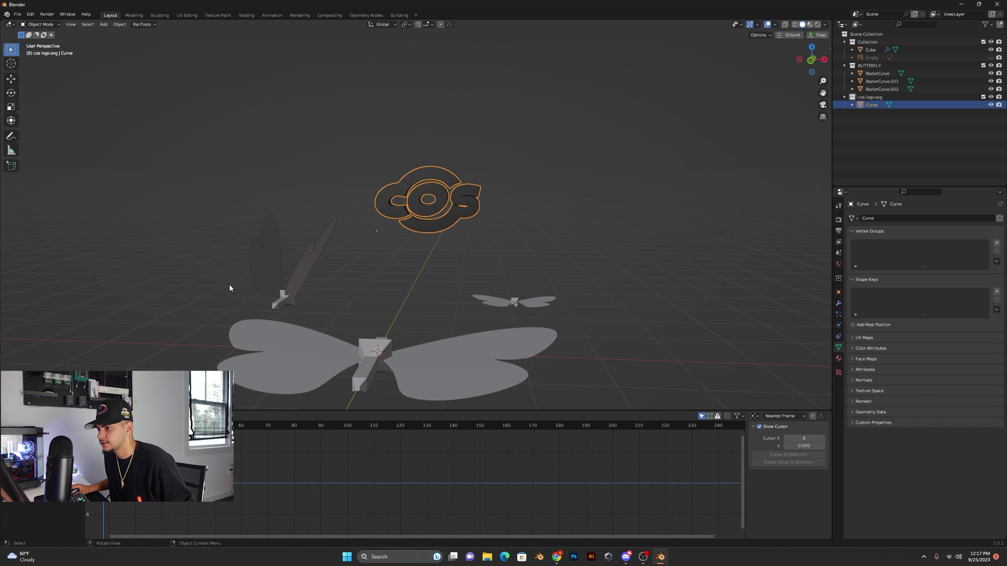
Assign the logo object Curve as the target of the cube's Follow Leader boid rule.
scroll(230, 288, down, 4)
click(108, 261)
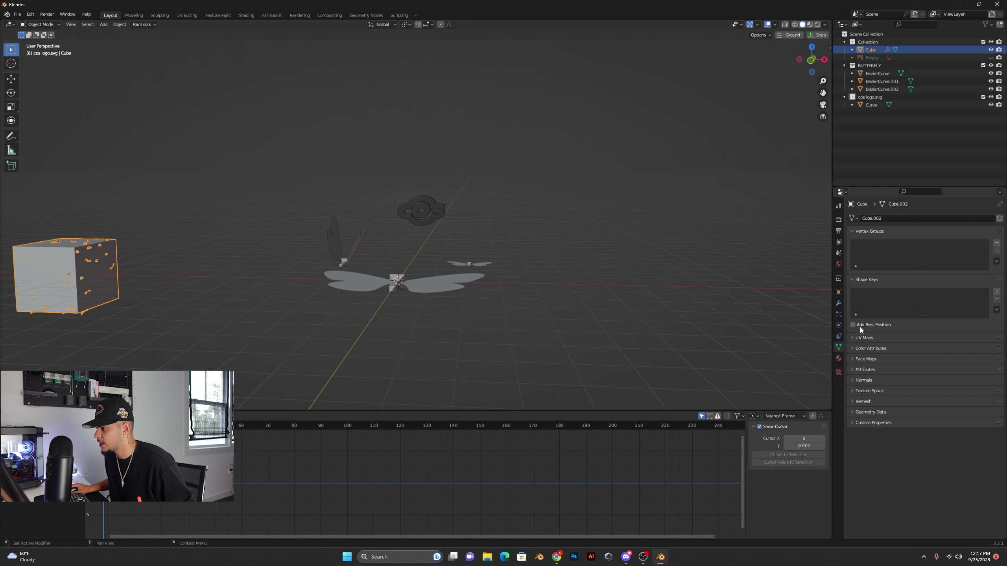
click(839, 314)
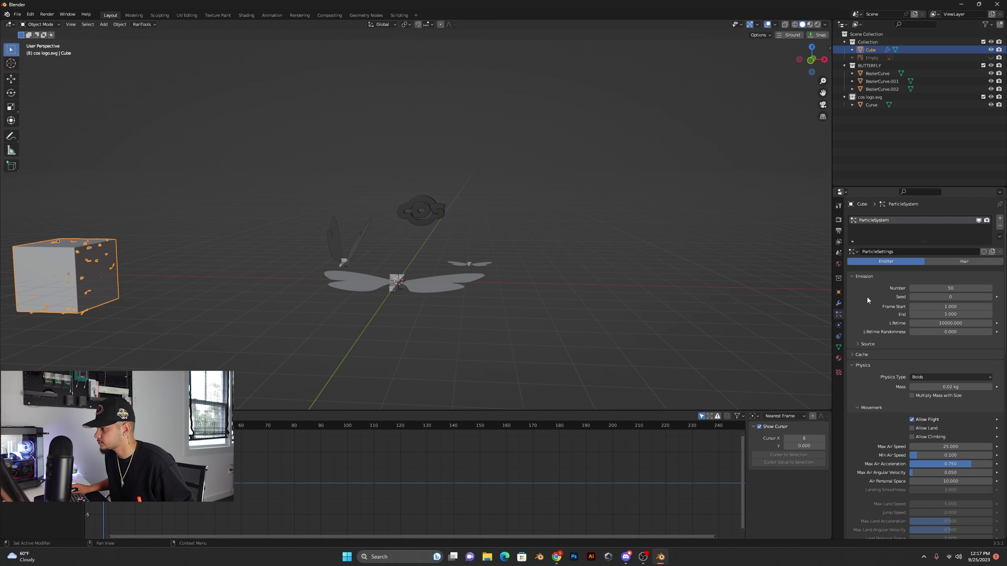
scroll(952, 375, down, 10)
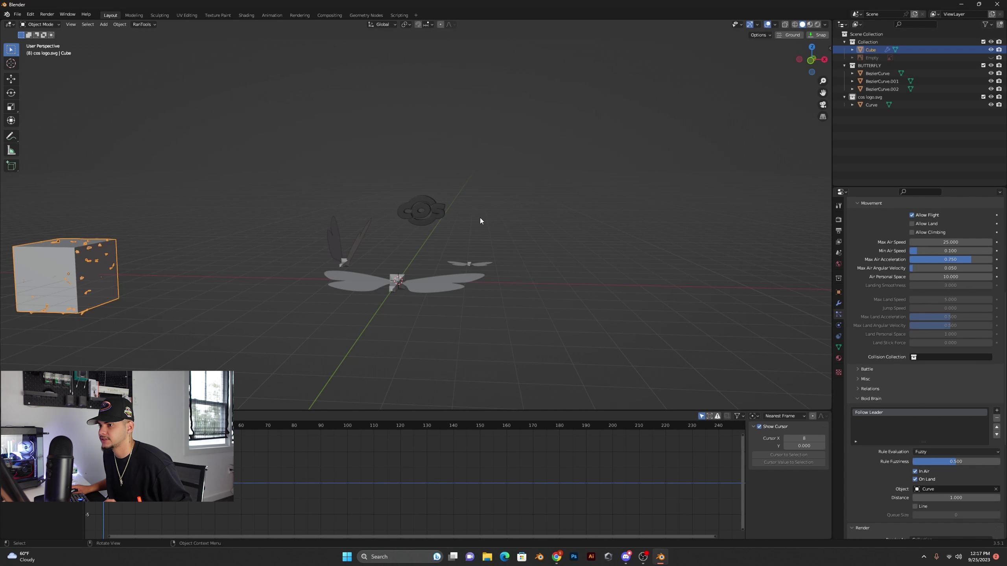
Play the animation and move the logo around to check how the butterfly swarm follows it.
key(space)
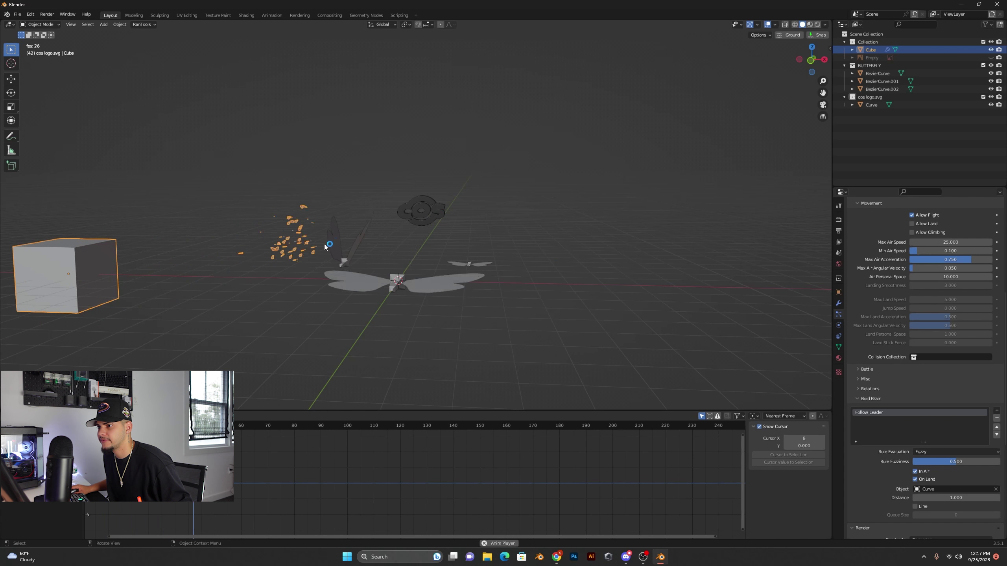
click(428, 211)
key(g)
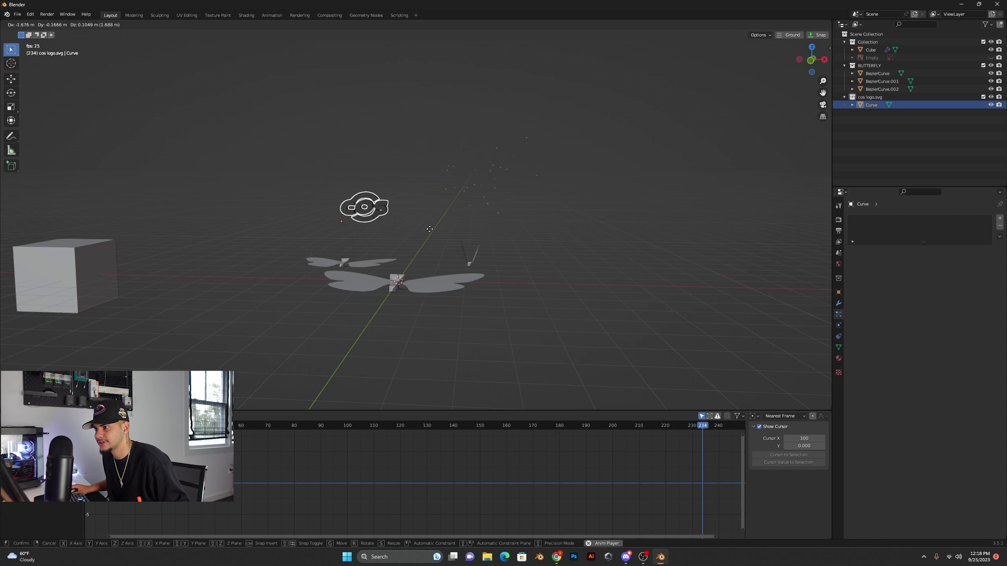
click(494, 209)
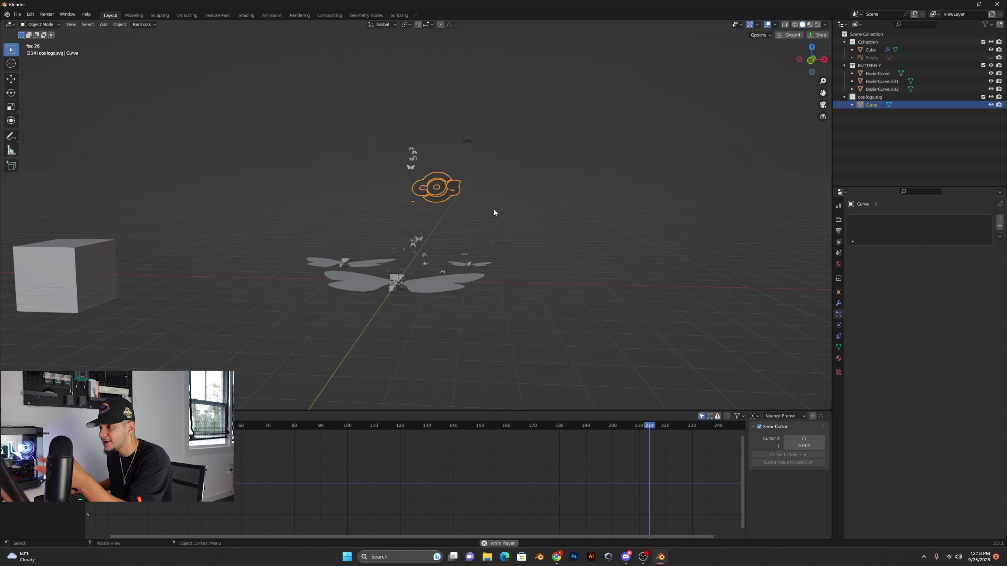
Move the three original butterflies together about 16.7 m along negative X, out past the cube and away from the logo.
click(505, 205)
middle_drag(505, 205, 461, 302)
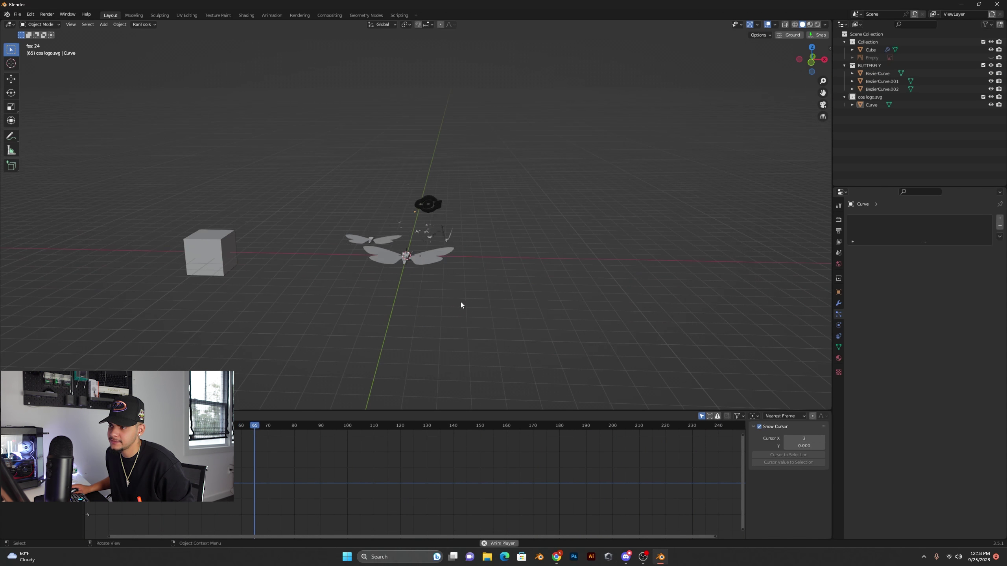
click(415, 260)
shift+click(376, 241)
shift+click(452, 240)
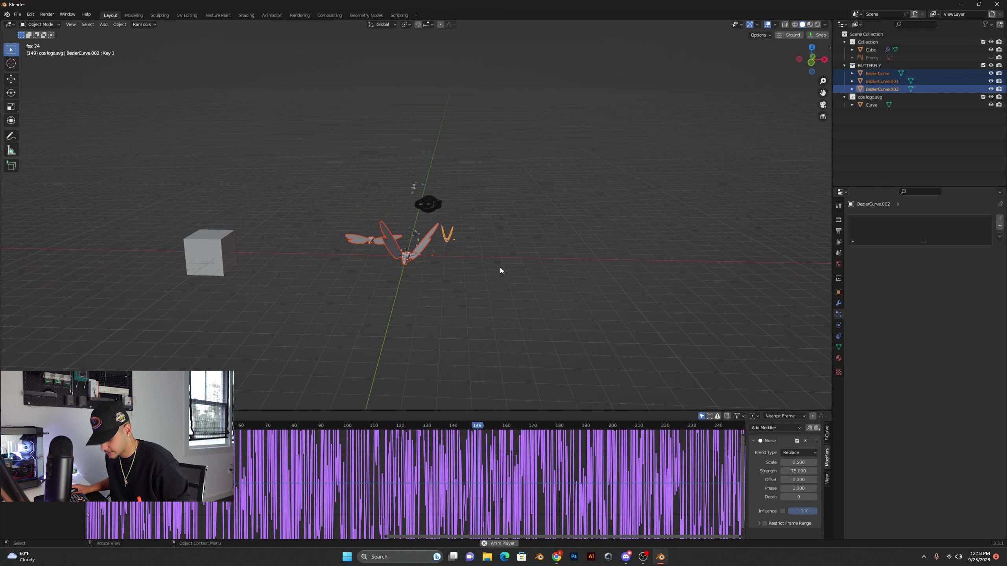
key(g)
key(x)
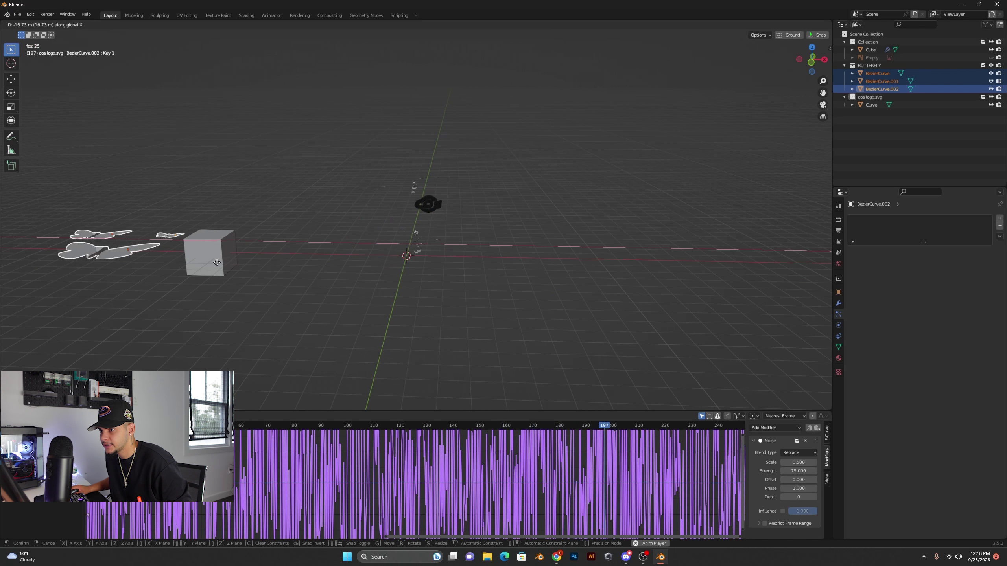
click(218, 260)
Add a camera and align it to a close, frontal view of the cos logo.
scroll(349, 263, up, 5)
key(shift+a)
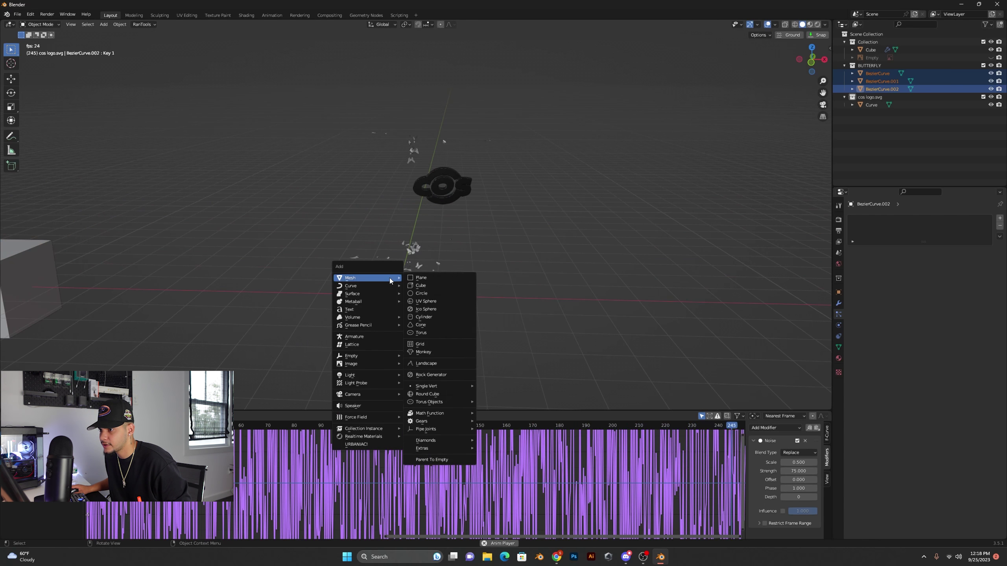
mouse_move(365, 394)
click(423, 394)
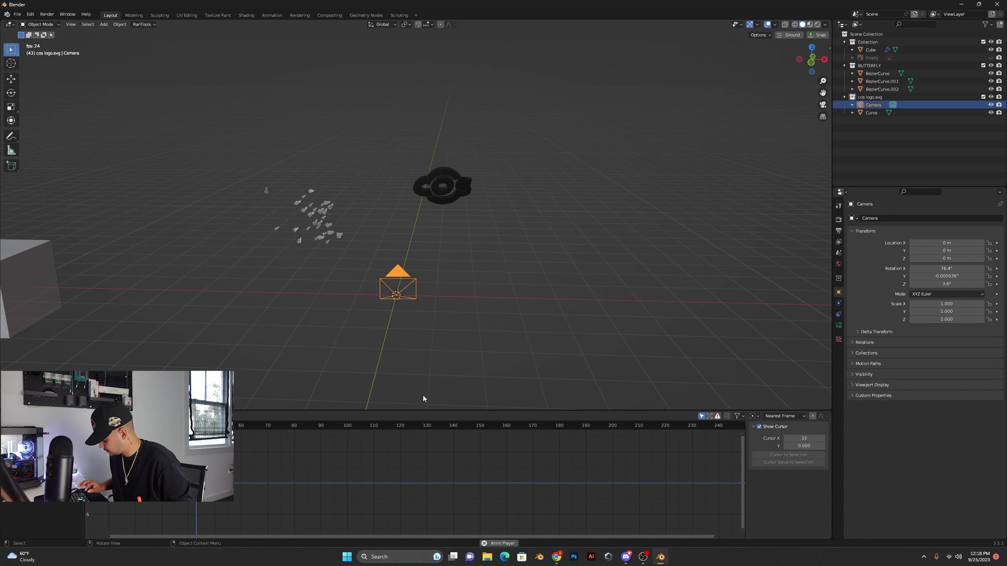
key(KP_0)
key(KP_0)
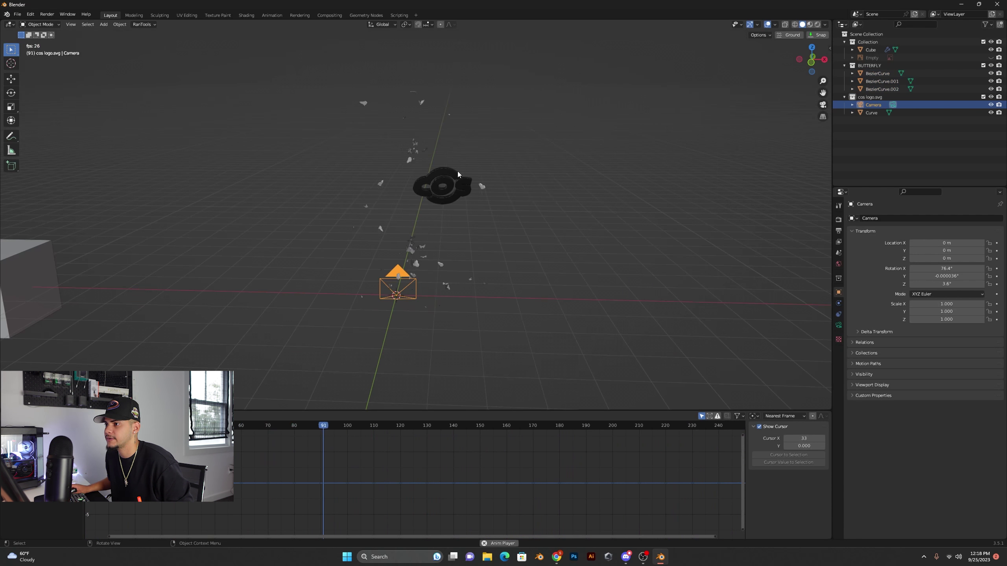
scroll(462, 166, up, 5)
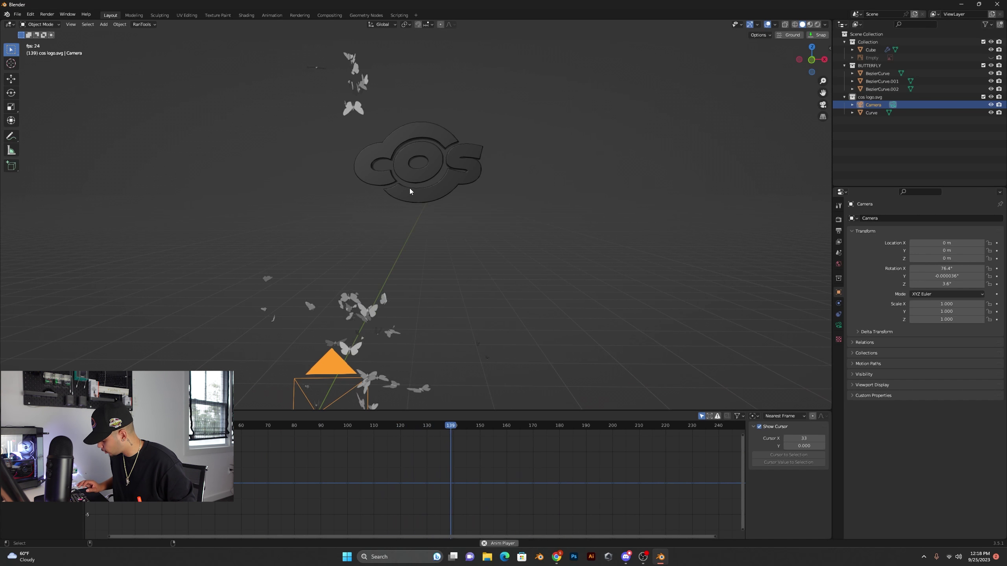
key(ctrl+alt+KP_0)
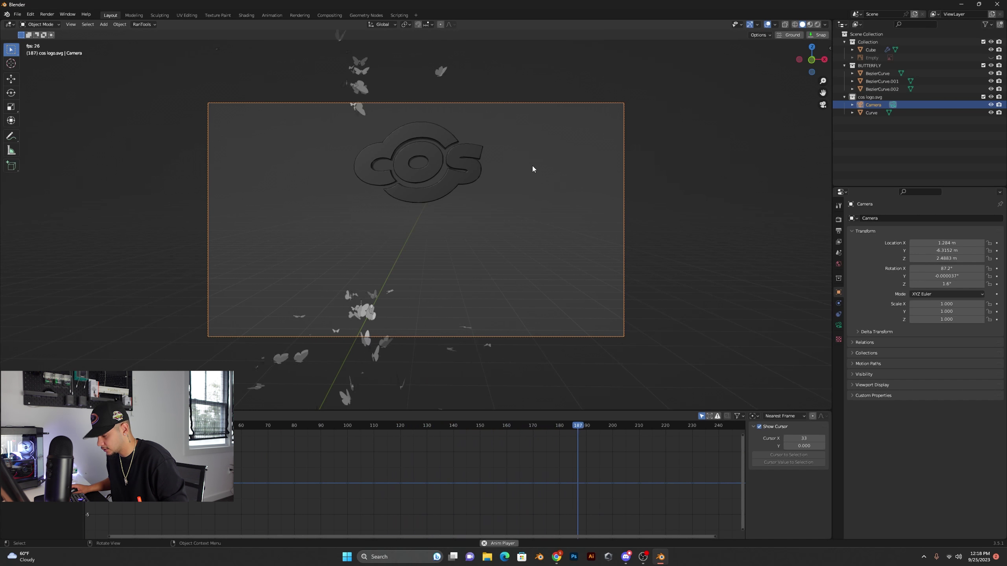
Lock the camera to the view and reframe it slightly closer so the cos logo sits near the frame's centre.
key(n)
click(826, 85)
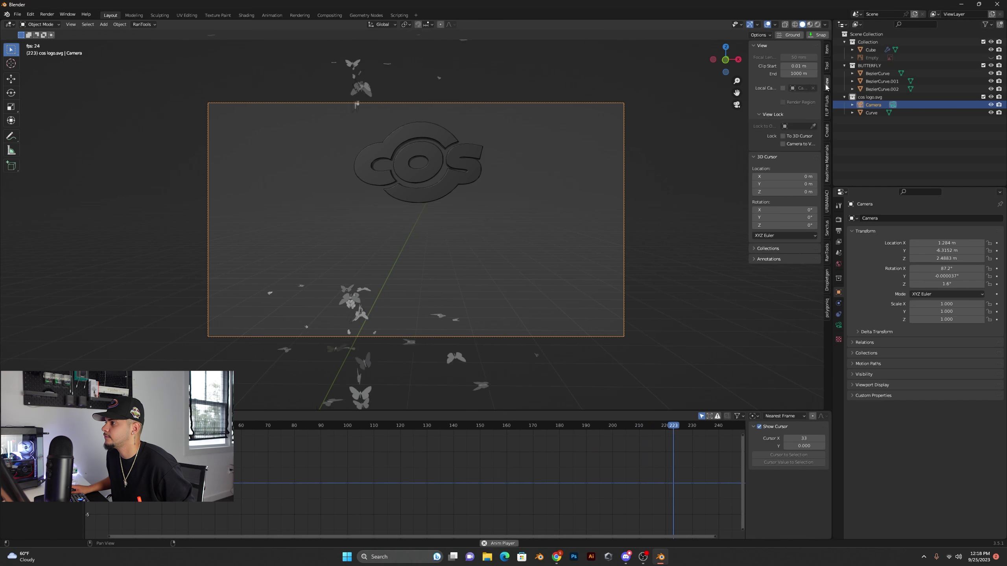
click(782, 145)
shift+middle_drag(472, 207, 437, 262)
scroll(466, 258, up, 1)
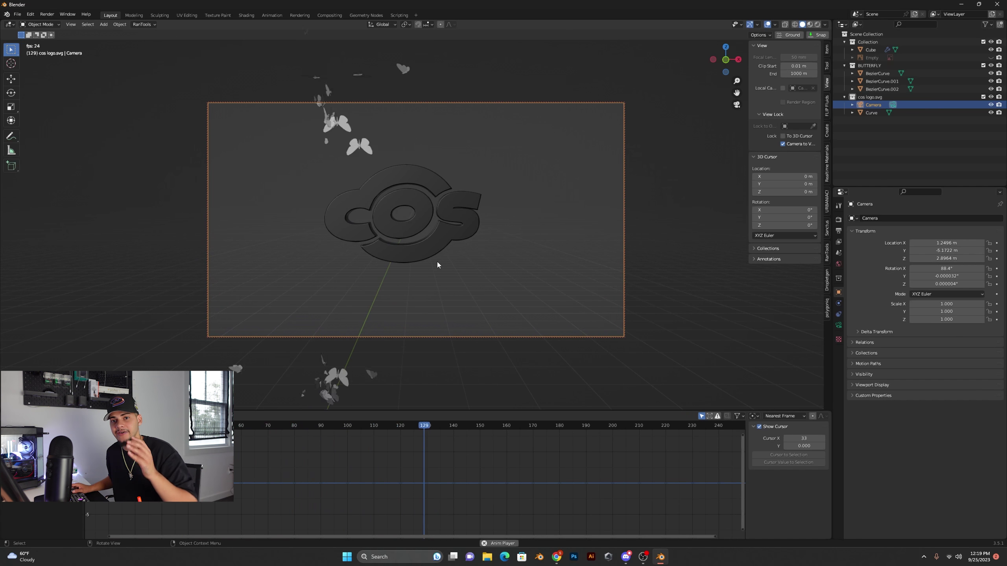